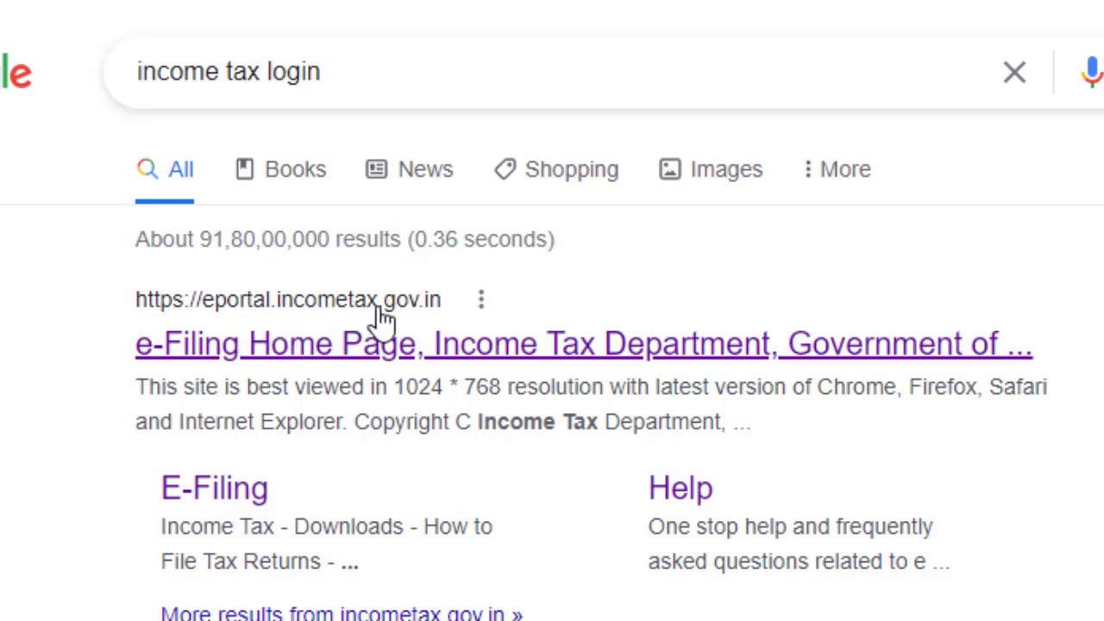
Step: Open the Income Tax e-Filing portal from the search results and view the taxpayer categories under Individual/HUF
left_click(323, 353)
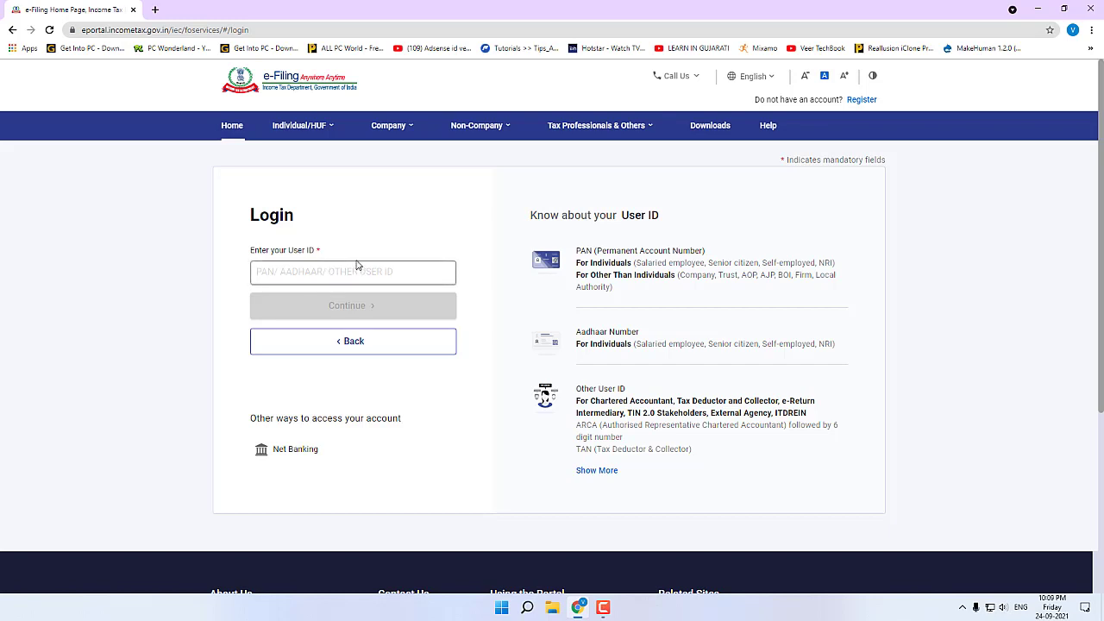
left_click(310, 130)
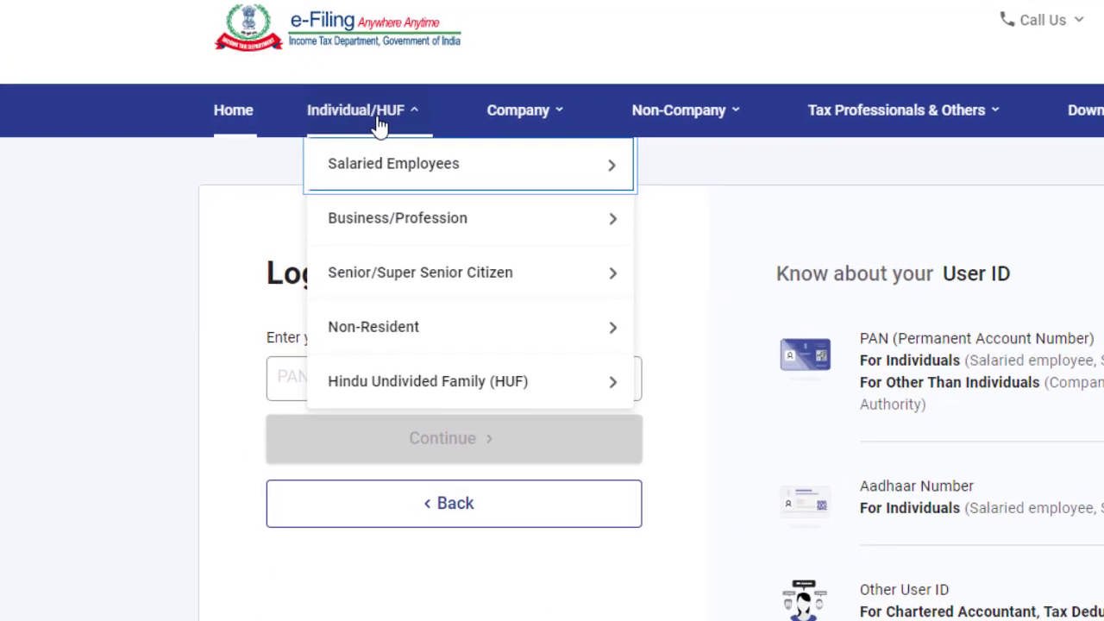
mouse_move(357, 178)
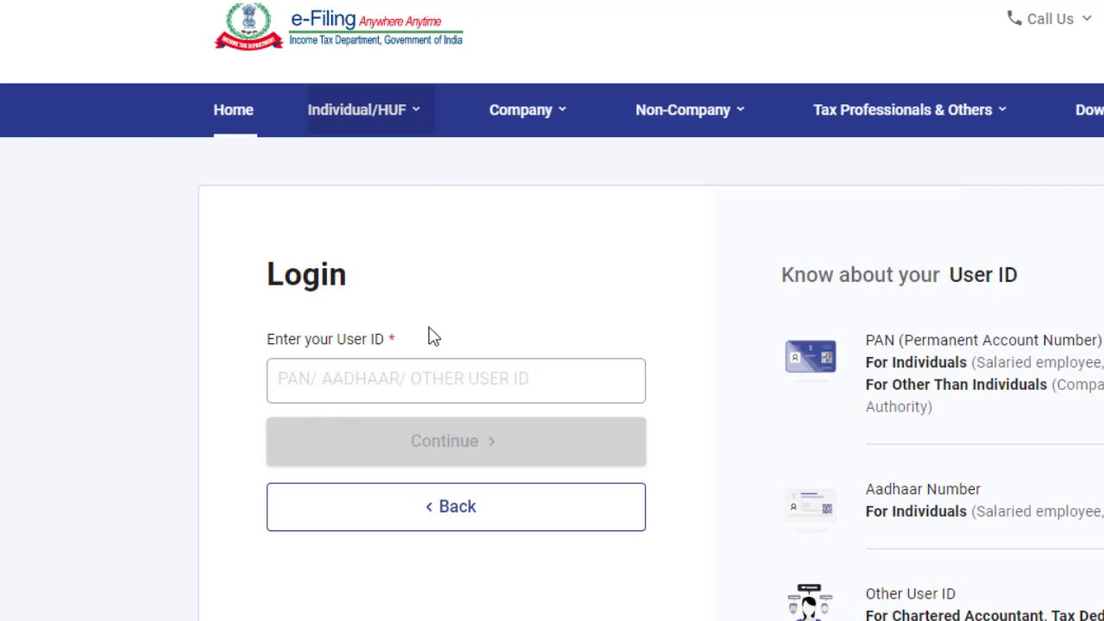
Step: Log in to the e-Filing account with the PAN as user ID, confirming the secure access message and using the prefilled password
left_click(304, 391)
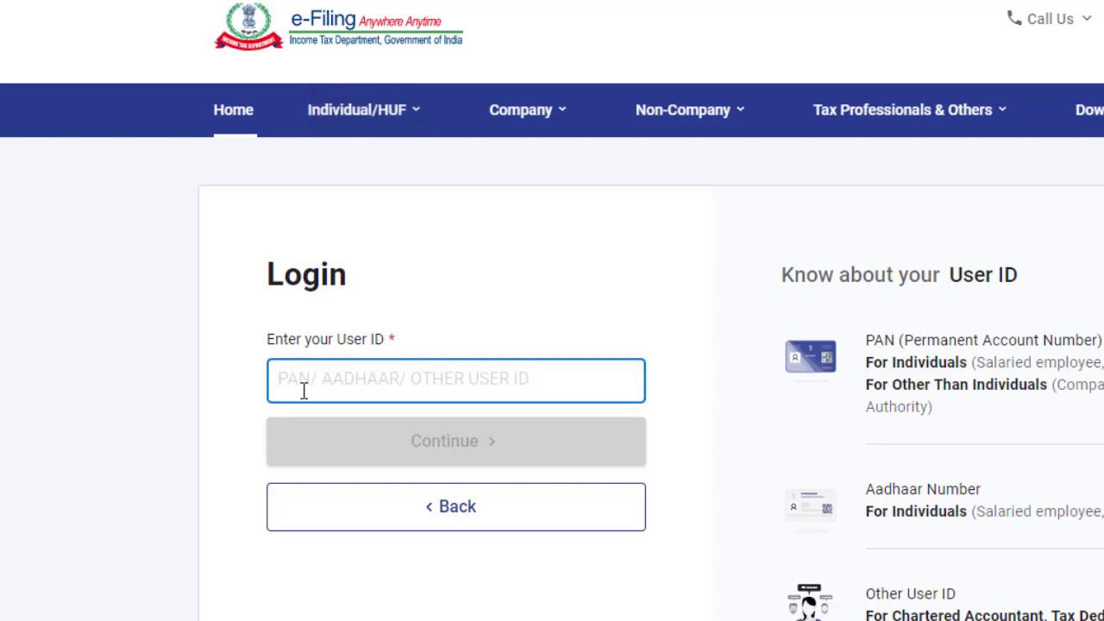
key("ctrl+v")
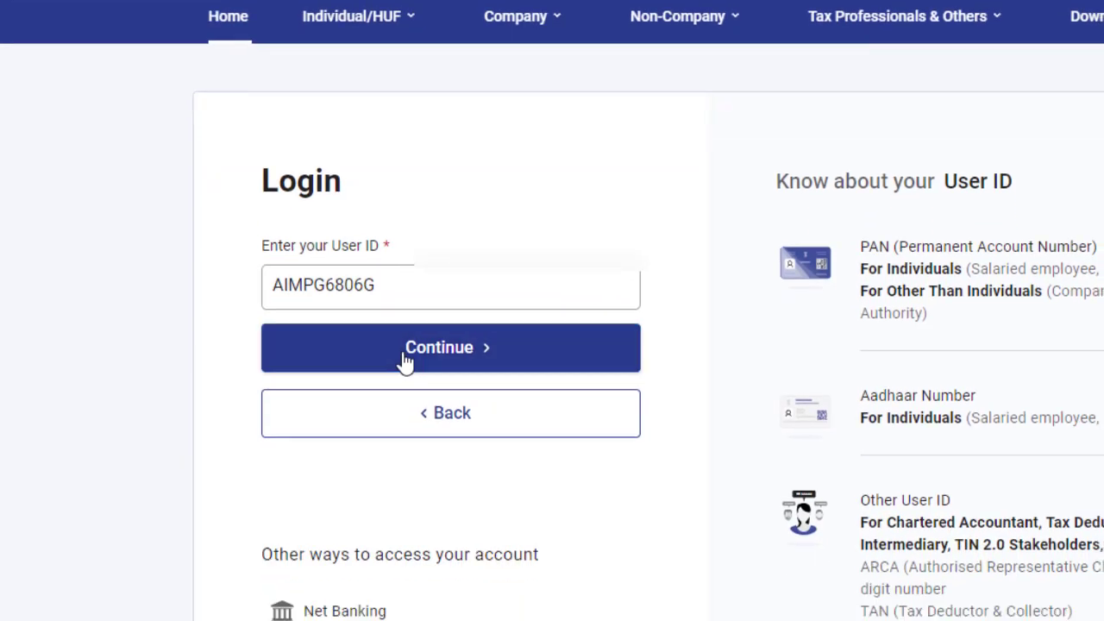
left_click(405, 454)
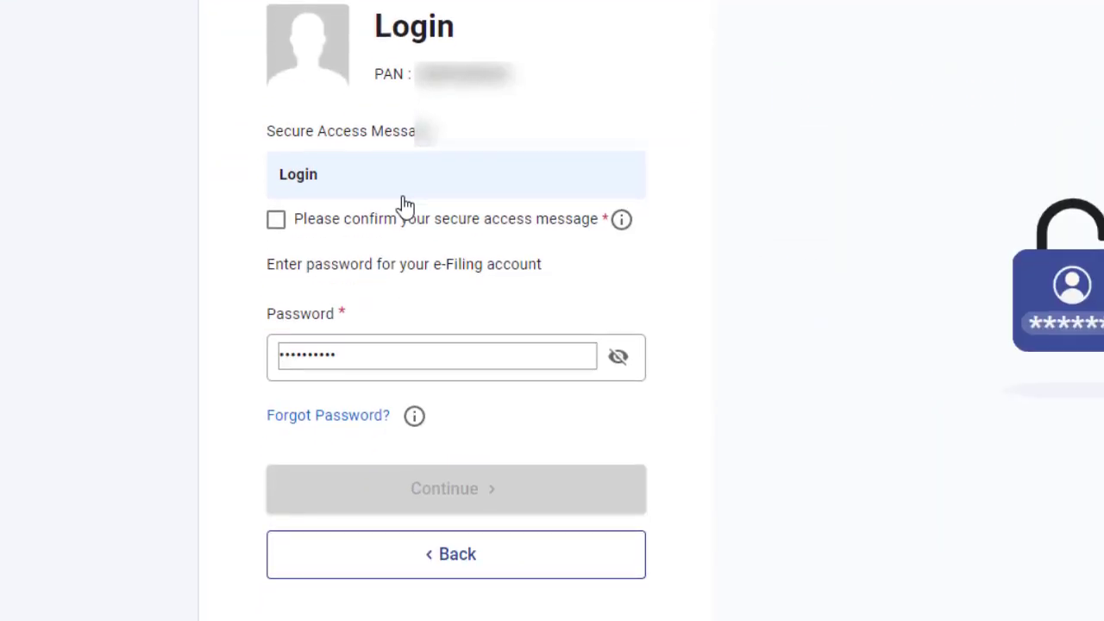
left_click(277, 222)
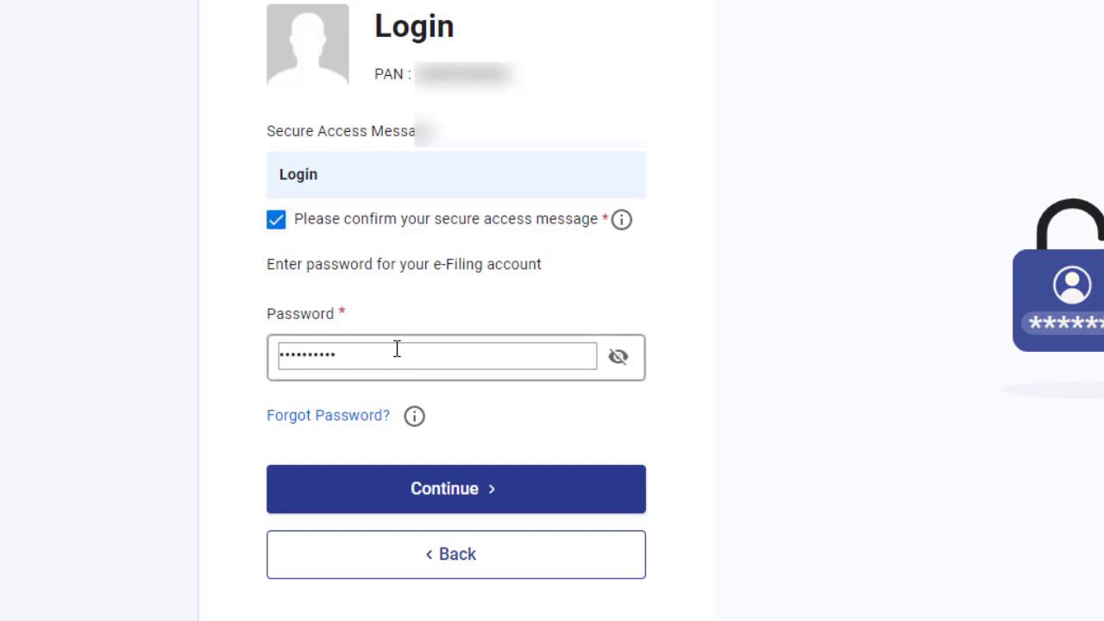
left_click(431, 500)
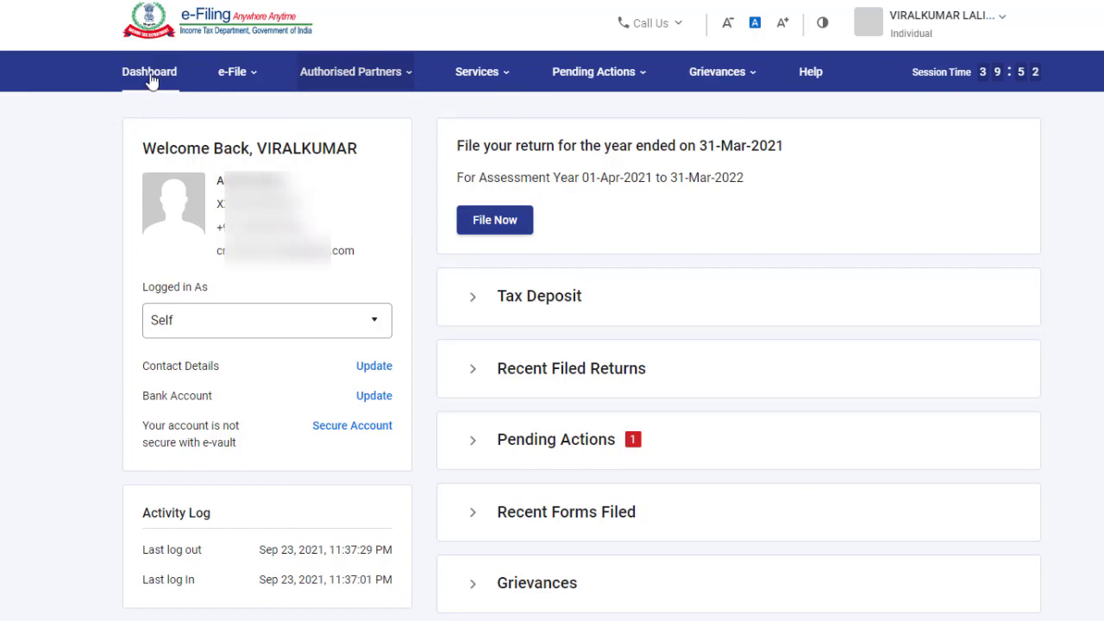
Step: Examine the options offered under e-File, Authorised Partners, Services, Pending Actions, Grievances and the account profile
mouse_move(240, 76)
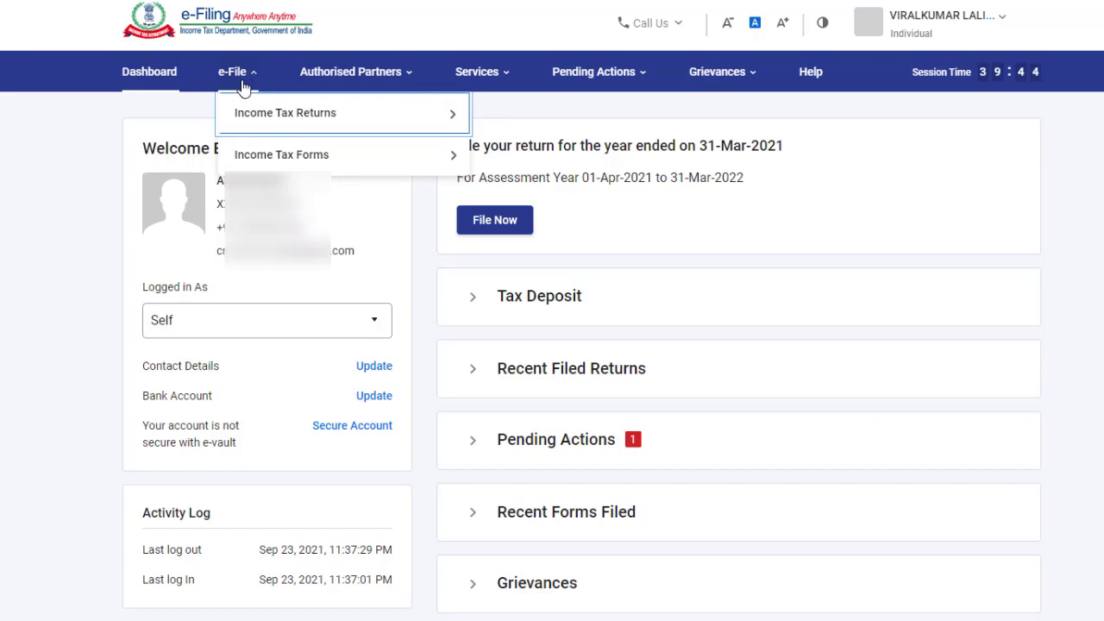
mouse_move(253, 119)
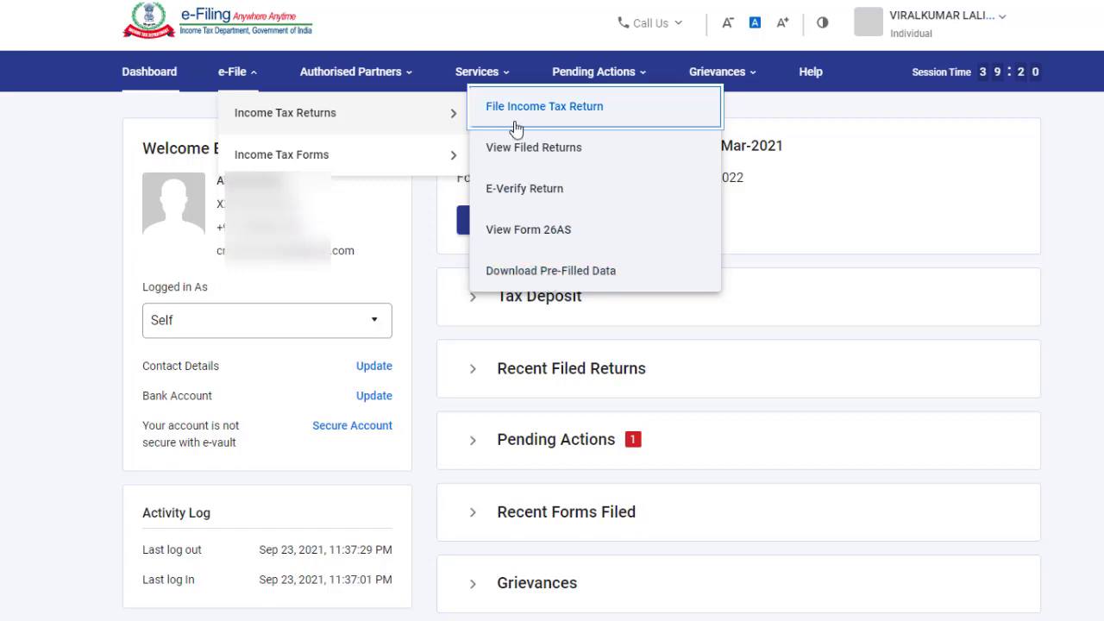
mouse_move(455, 155)
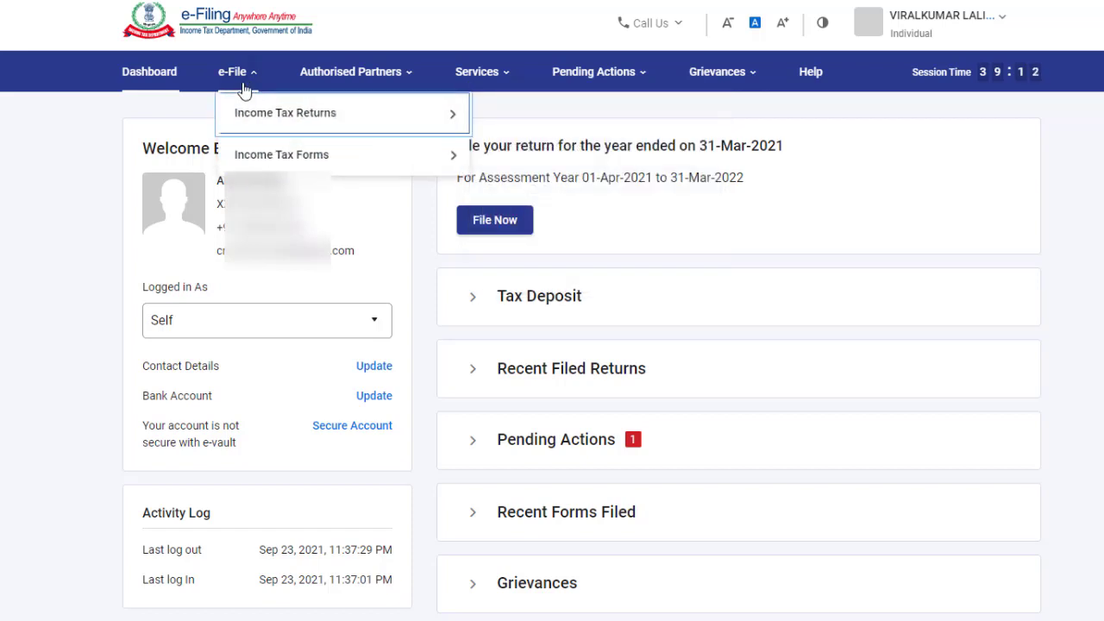
mouse_move(372, 85)
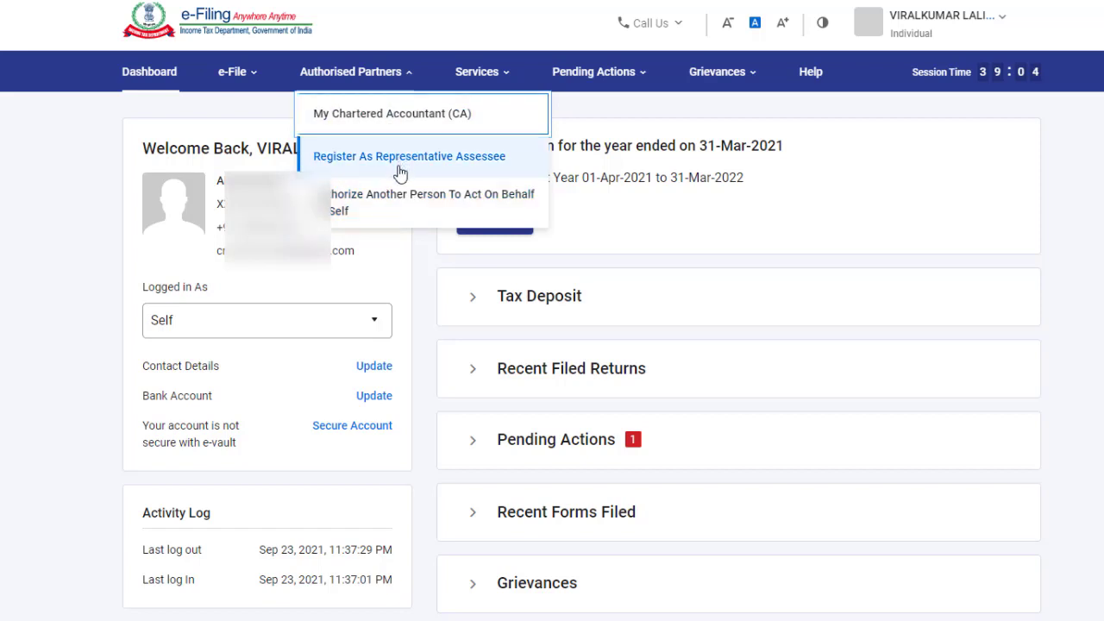
mouse_move(500, 68)
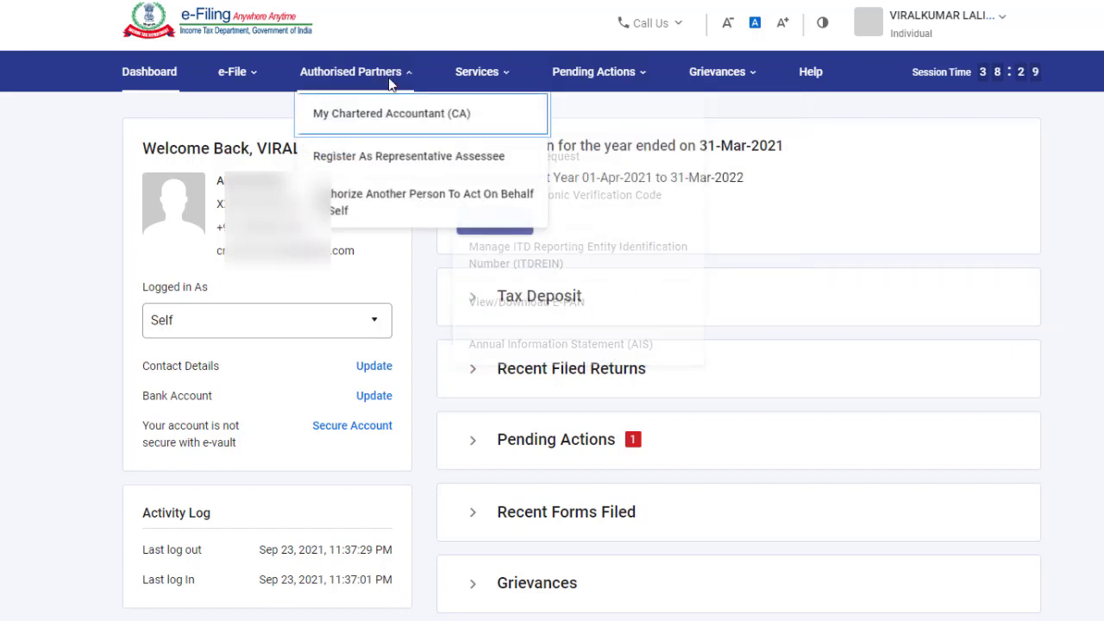
mouse_move(606, 82)
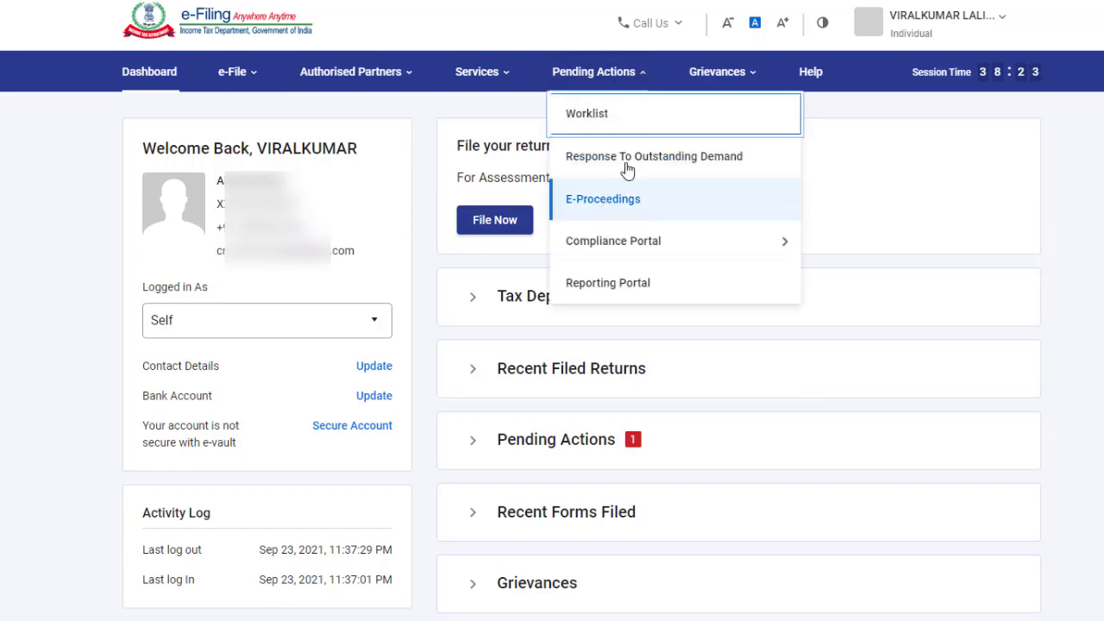
mouse_move(716, 79)
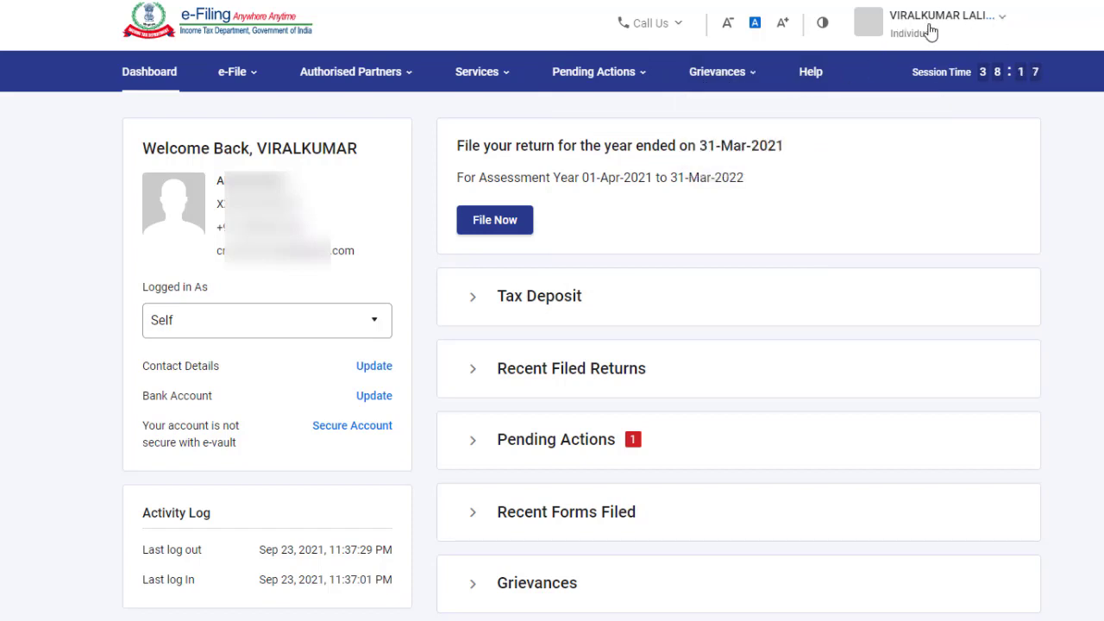
left_click(992, 23)
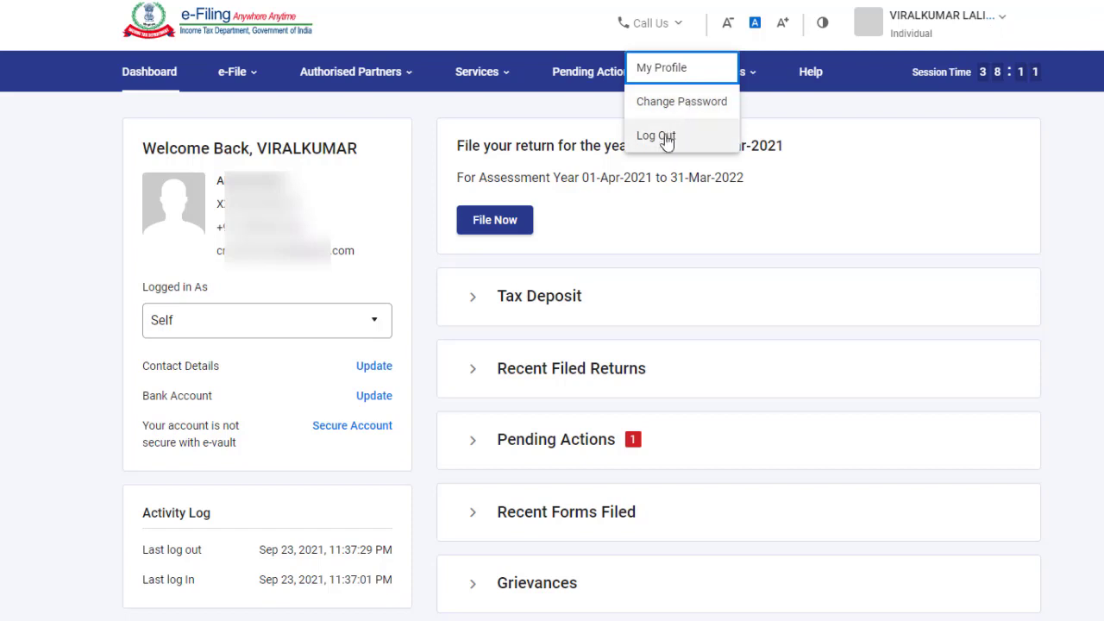
left_click(1086, 15)
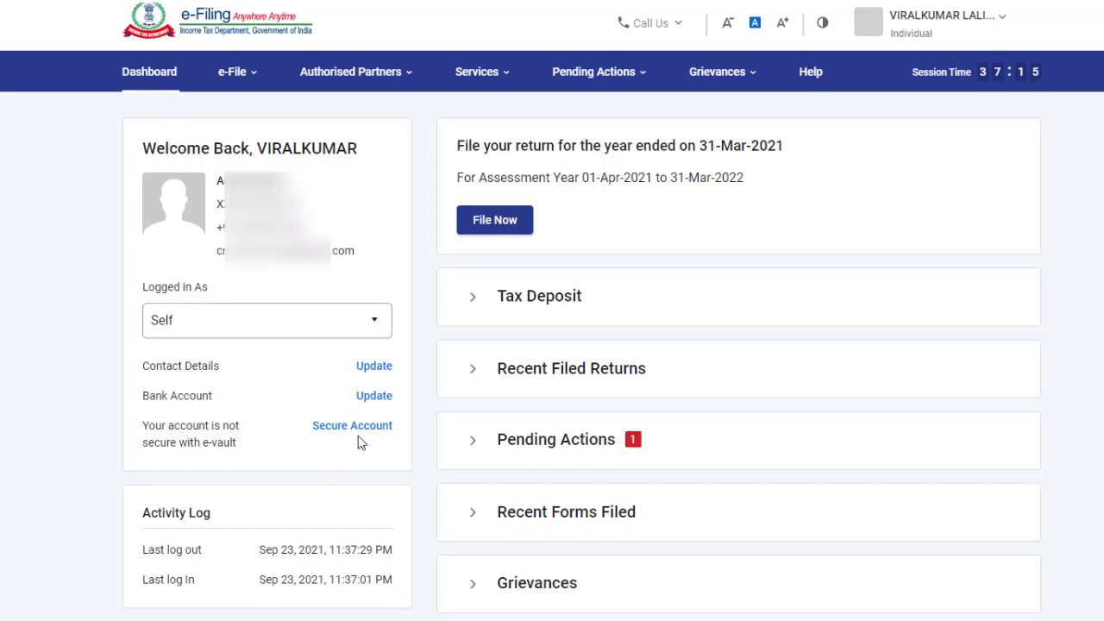
Step: Open the contact details for updating, review the mobile, email and address fields, save the form and return to the dashboard
left_click(374, 368)
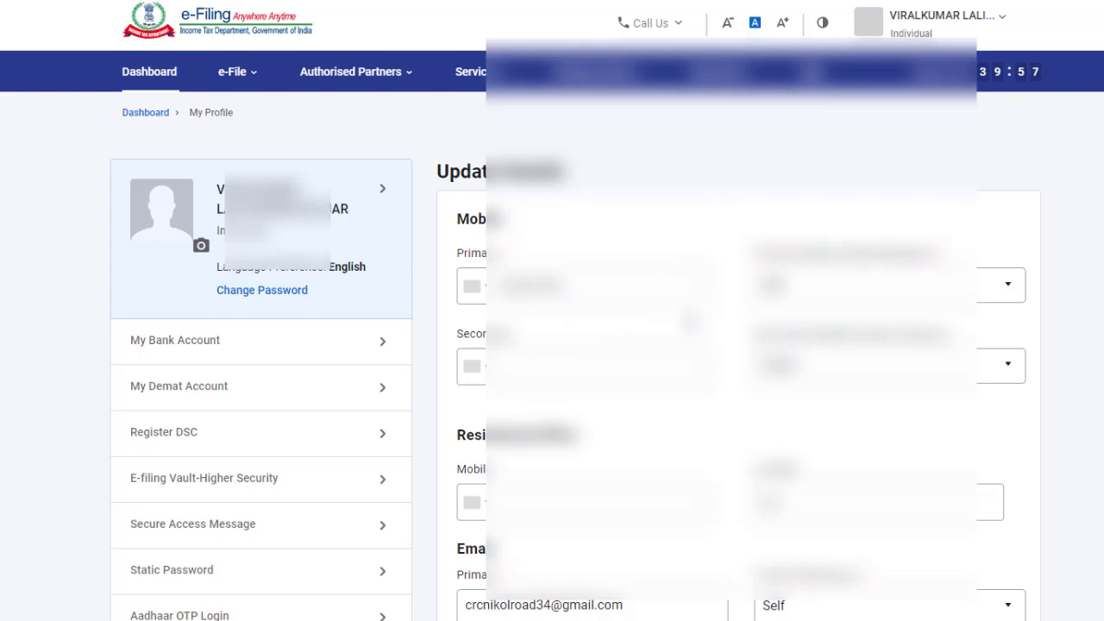
scroll(690, 321, "down", 4)
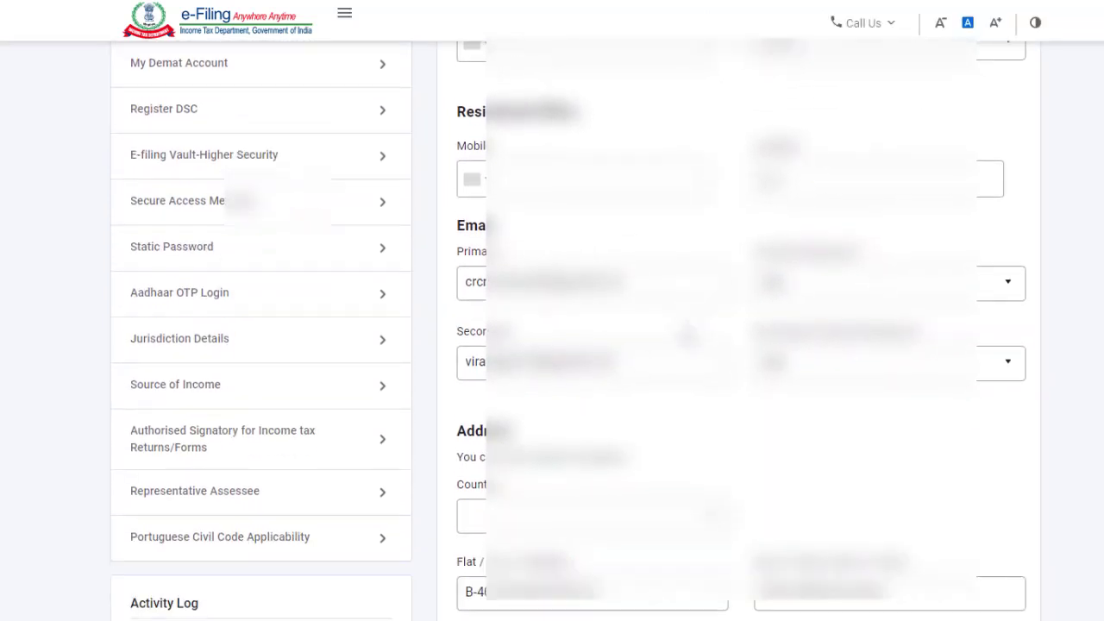
scroll(687, 335, "down", 6)
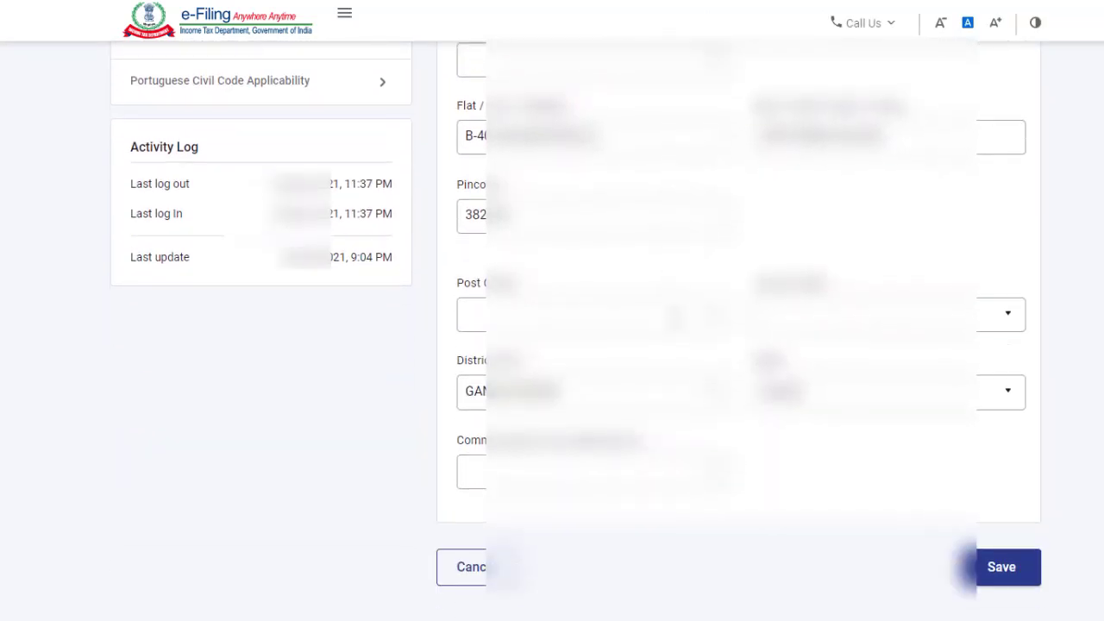
left_click(991, 569)
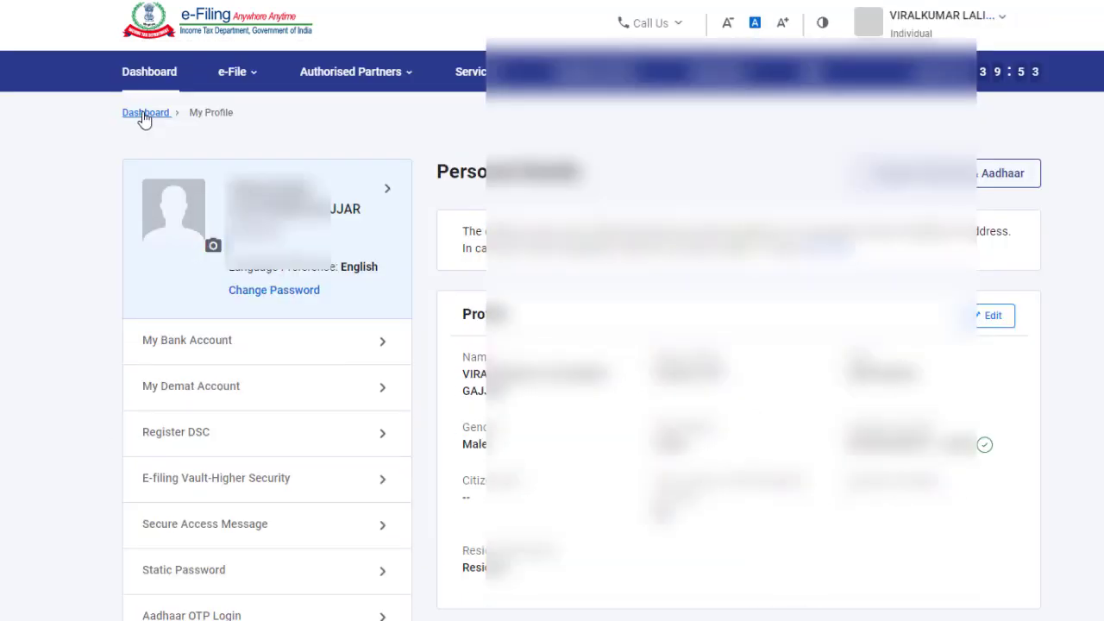
left_click(144, 118)
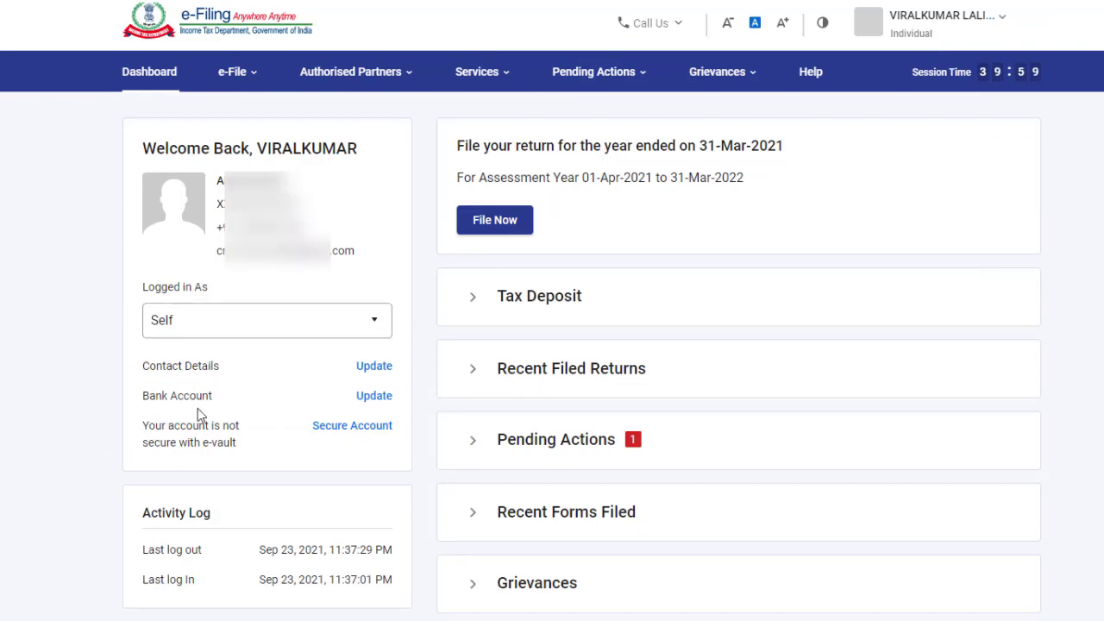
Step: Open the bank account settings and nominate the AXIS BANK Naroda account for refund, confirming the nomination
left_click(373, 398)
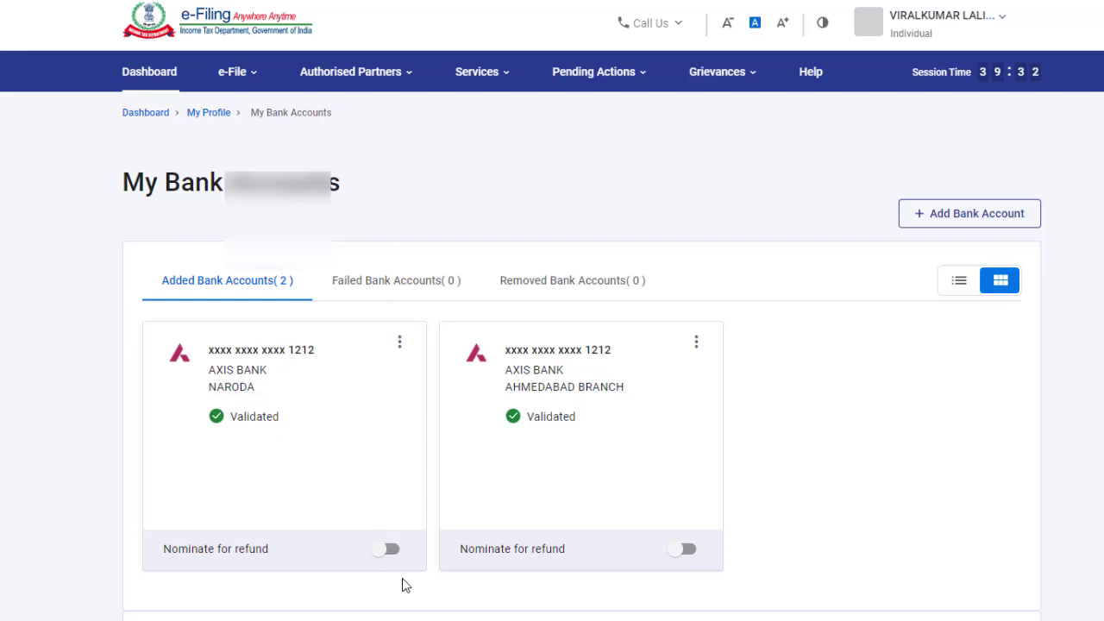
left_click(388, 550)
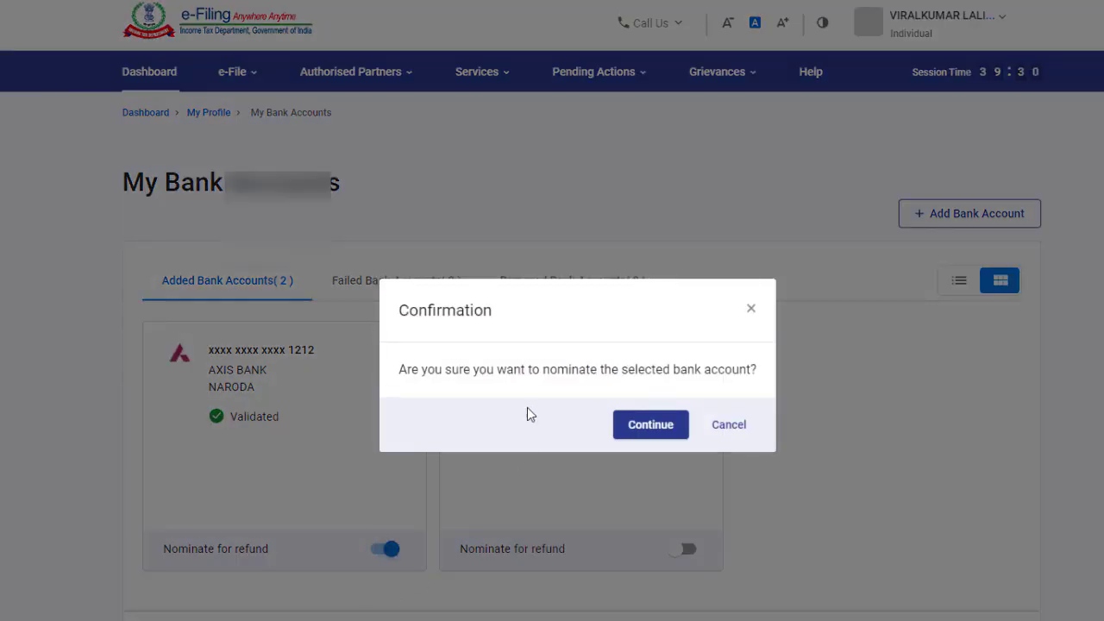
left_click(660, 427)
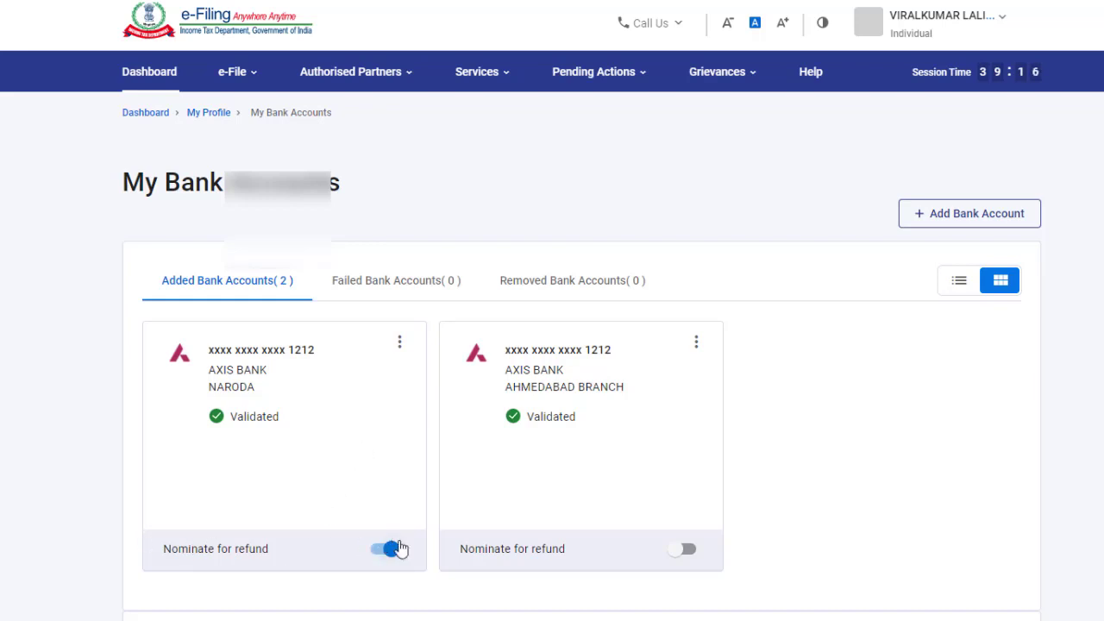
Step: Review the Naroda account's available actions, the notes on adding a bank account, and the accounts in both list and grid layouts
left_click(400, 343)
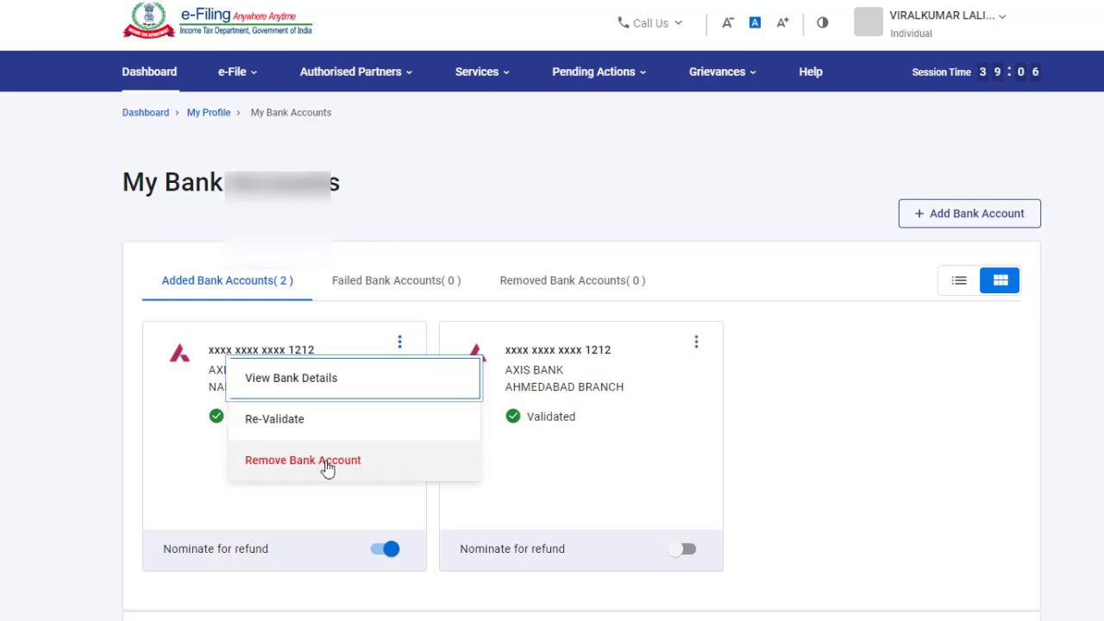
left_click(756, 411)
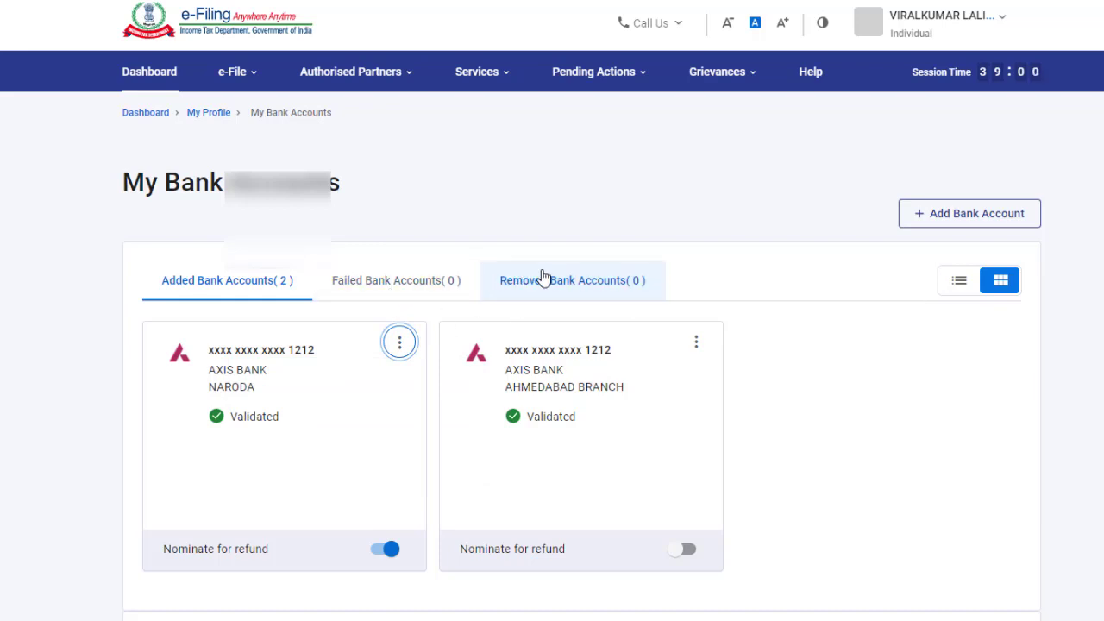
scroll(599, 430, "down", 4)
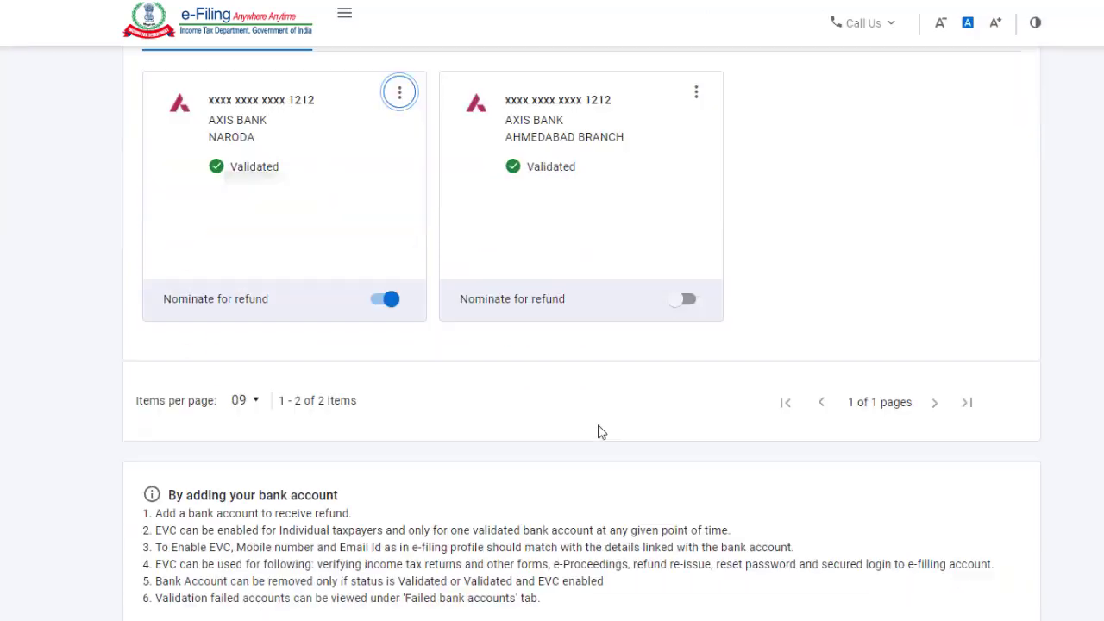
scroll(598, 431, "up", 4)
scroll(600, 431, "down", 4)
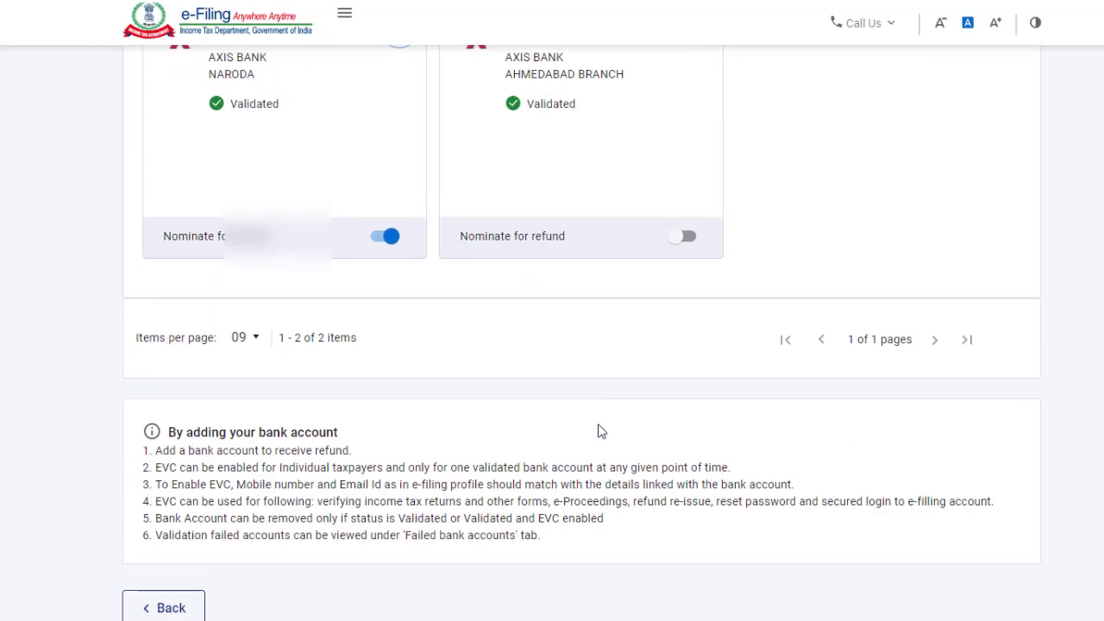
scroll(589, 418, "up", 3)
scroll(507, 375, "up", 1)
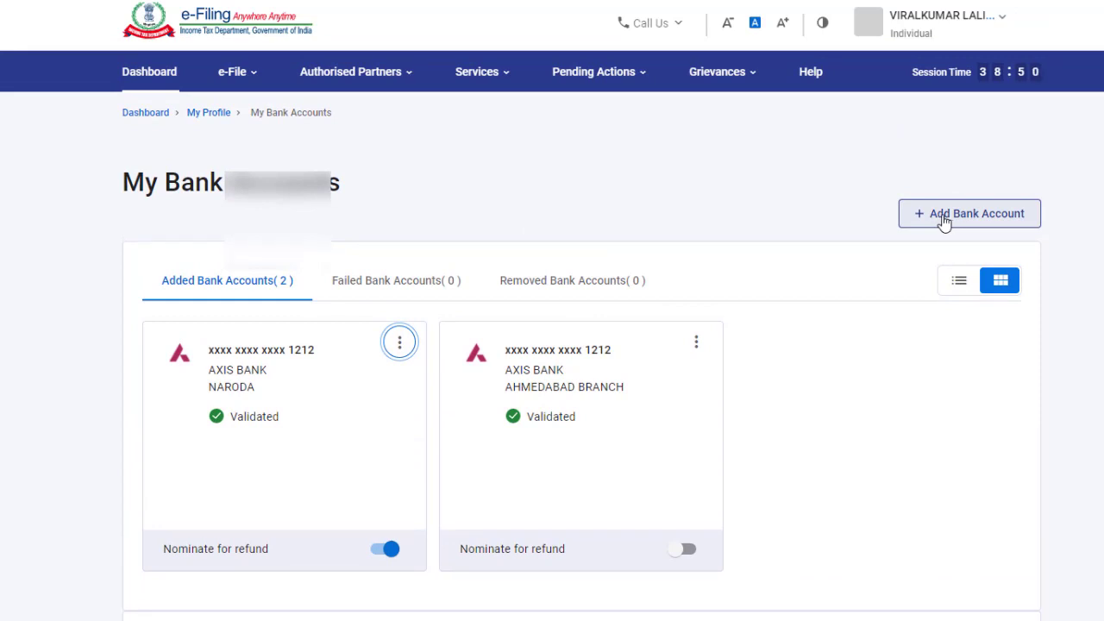
left_click(957, 282)
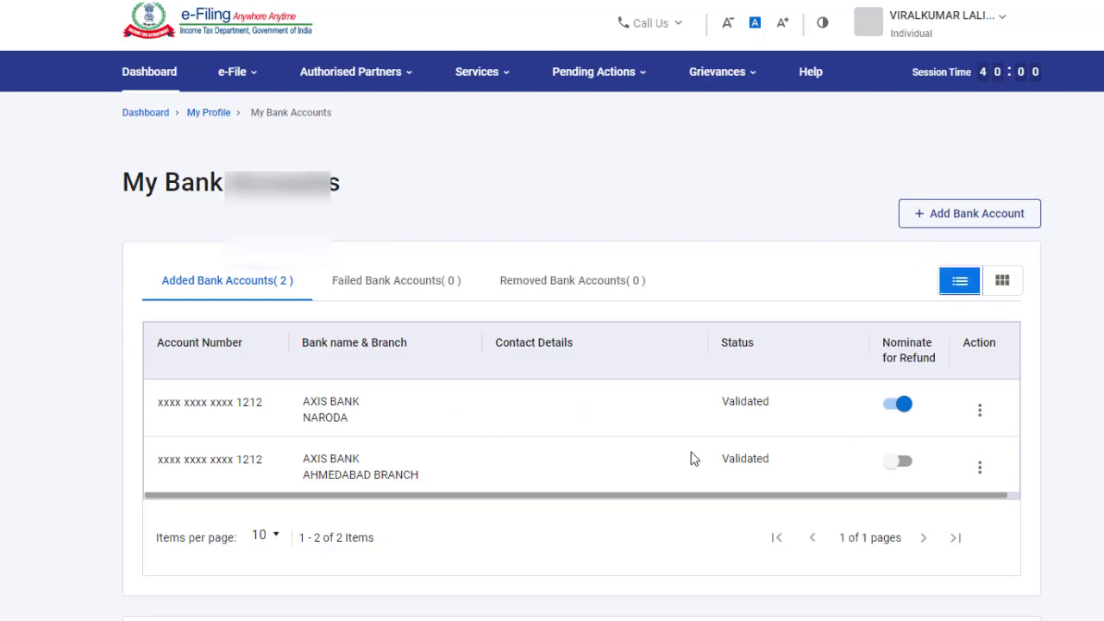
left_click(1005, 287)
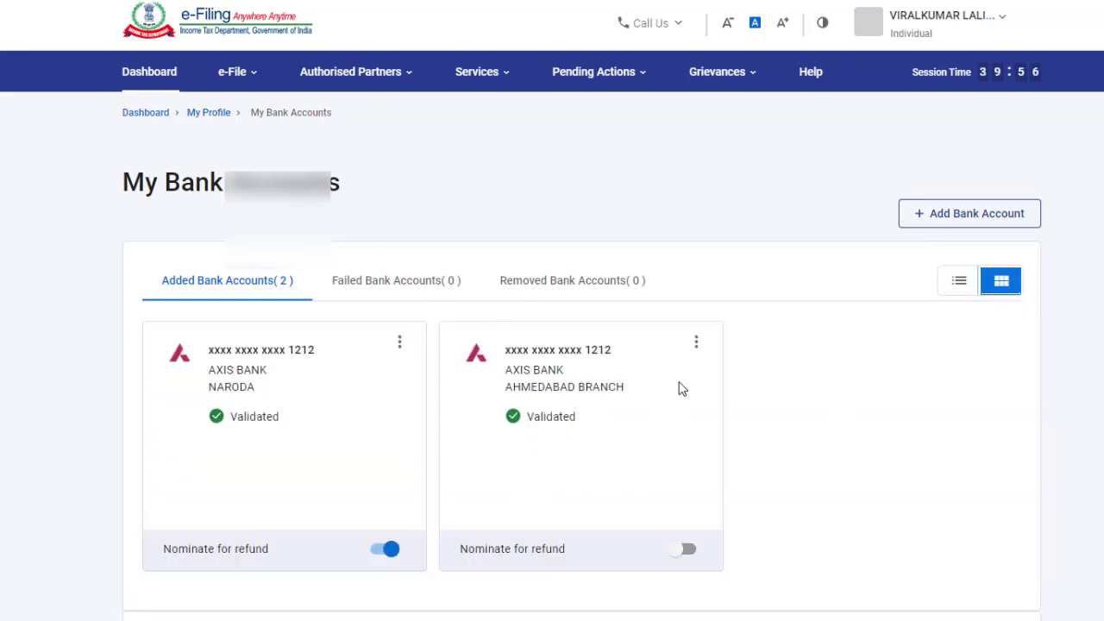
Step: Return to the dashboard and open the e-Filing Vault Higher Security page to review its login and password reset options
left_click(145, 115)
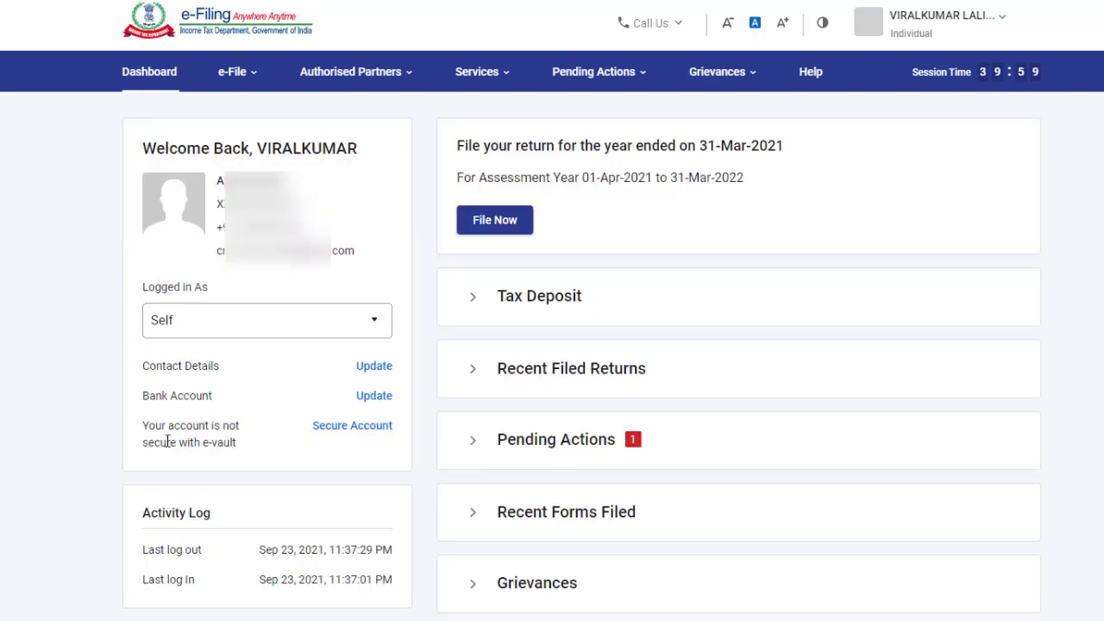
left_click(360, 431)
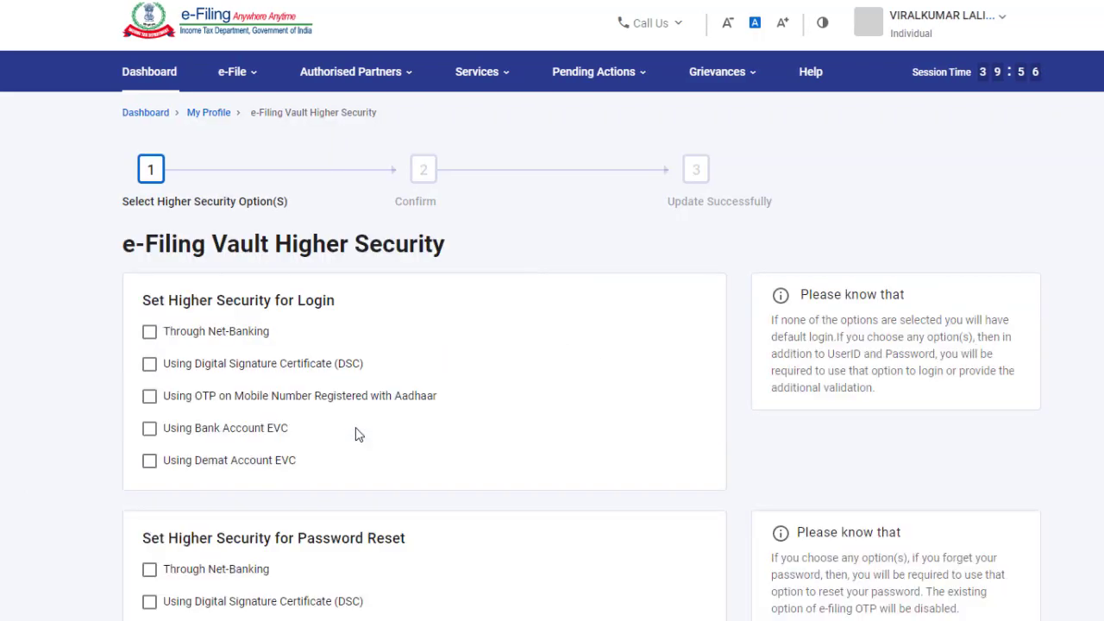
scroll(357, 433, "down", 2)
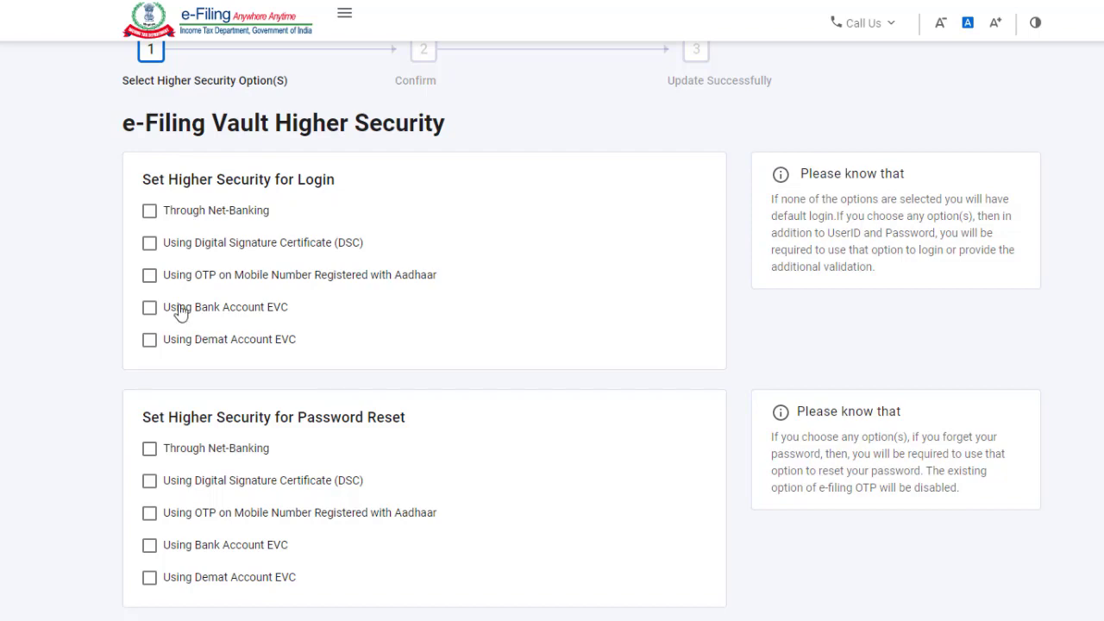
Step: Open the Aadhaar-registered mobile OTP option for higher login security, review its OTP choices and cancel the setup
left_click(149, 276)
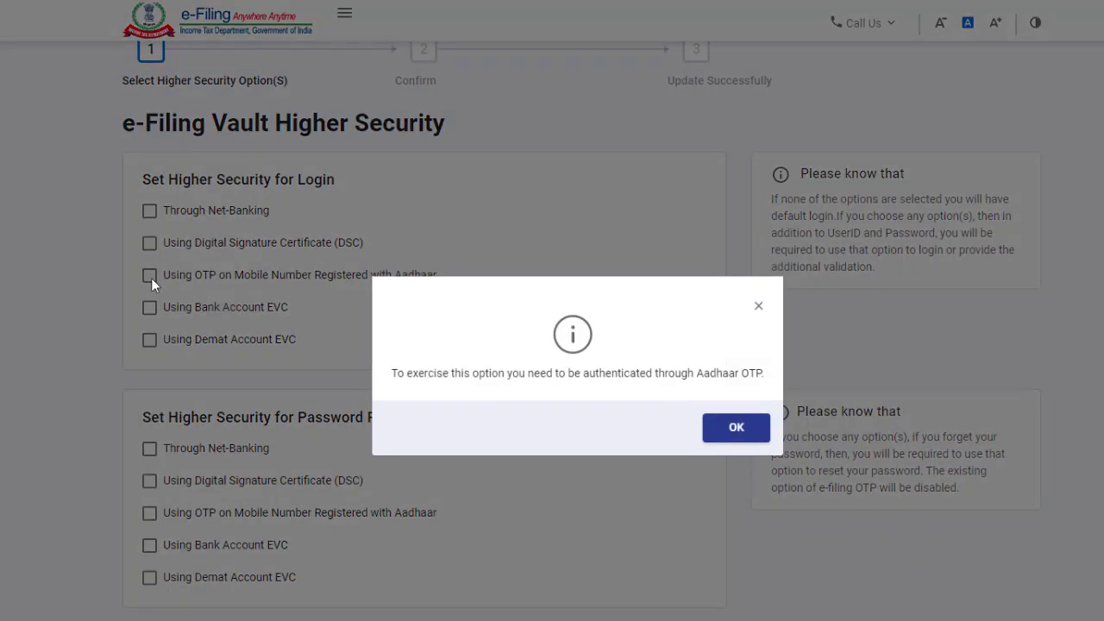
left_click(747, 431)
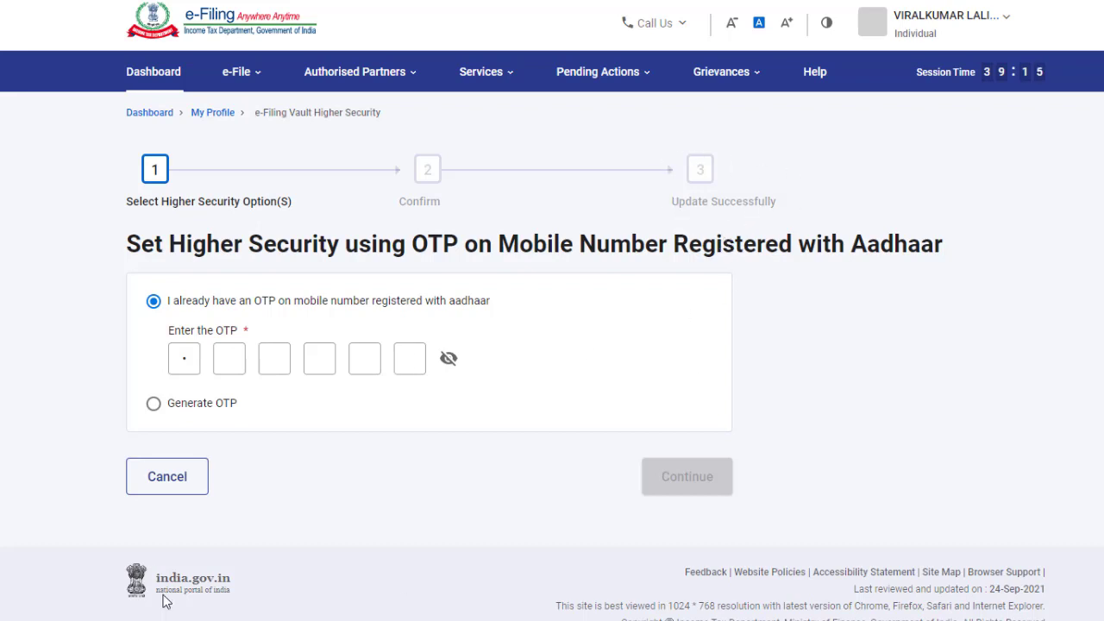
left_click(227, 353)
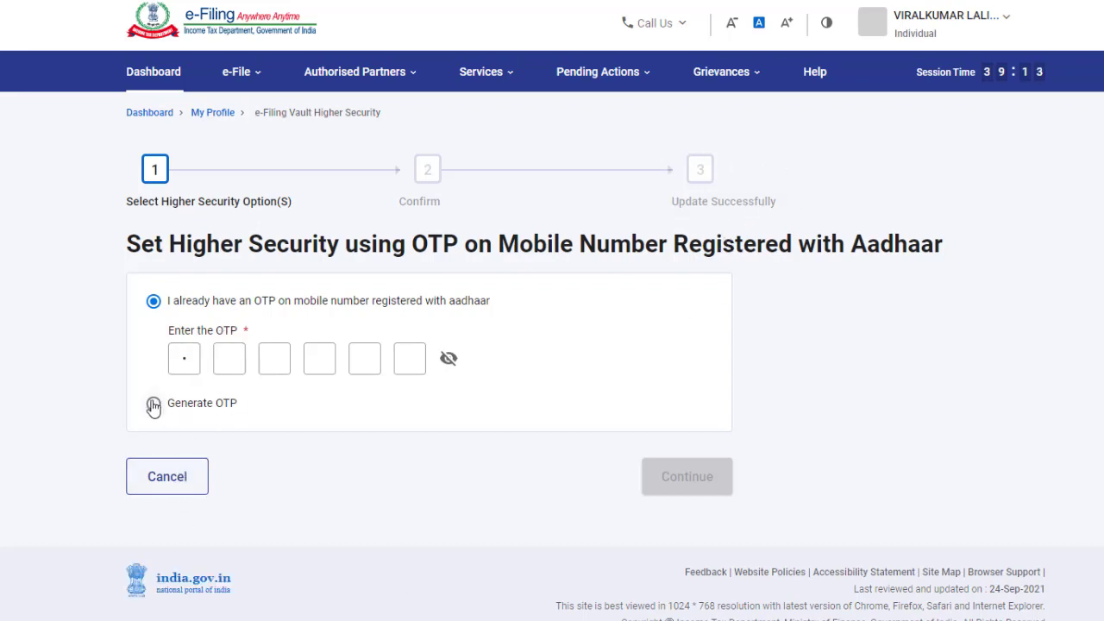
left_click(167, 476)
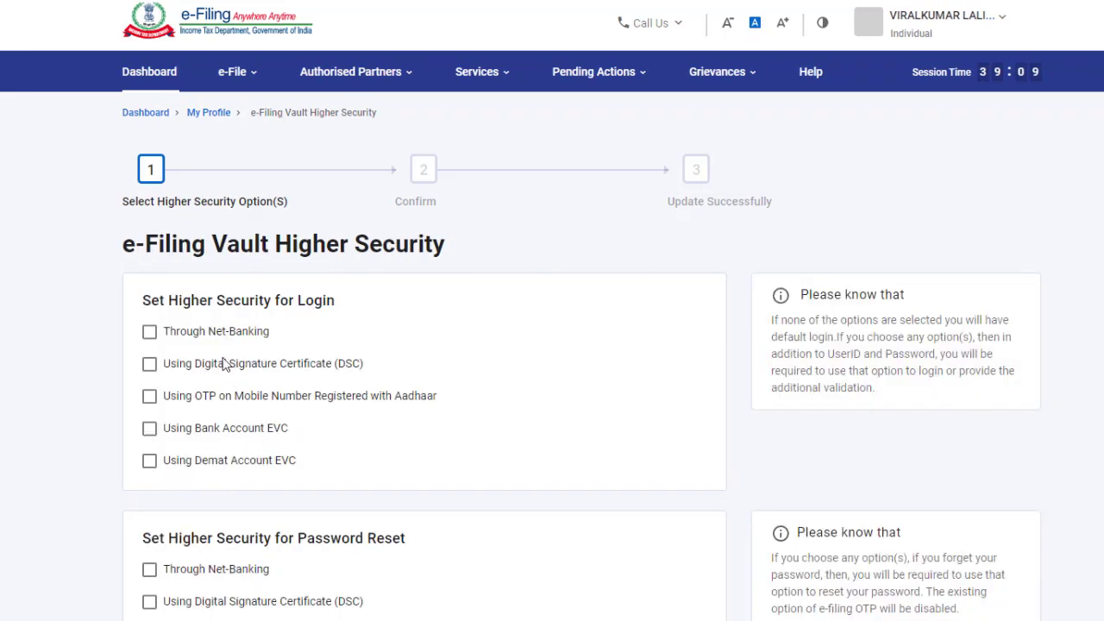
Step: Review the higher security options for login and password reset, and return to the dashboard
scroll(209, 448, "down", 2)
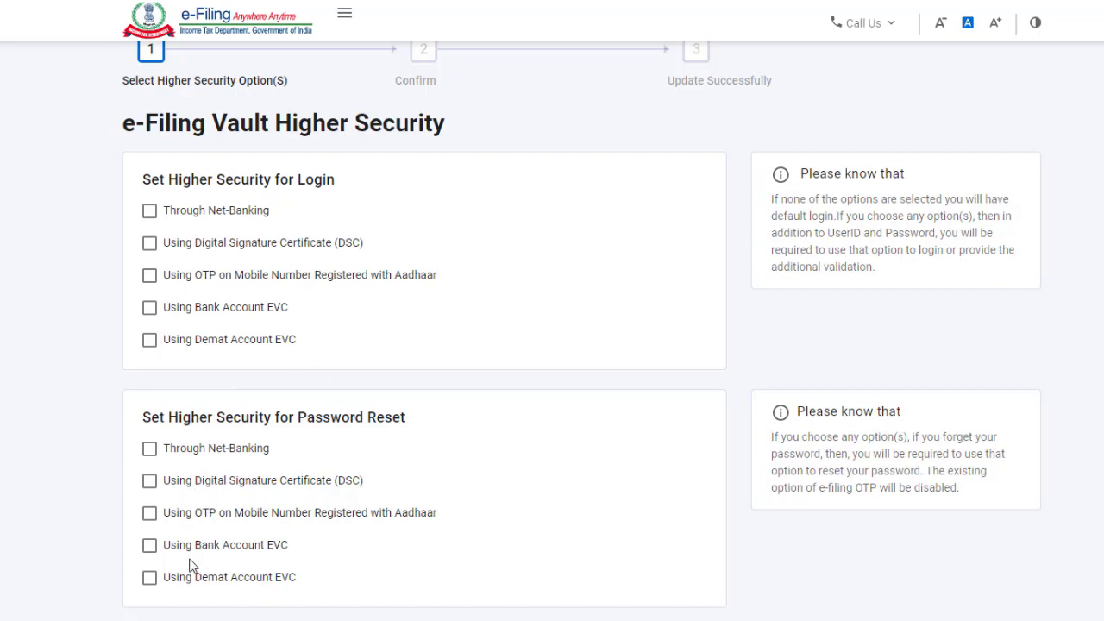
scroll(191, 586, "down", 1)
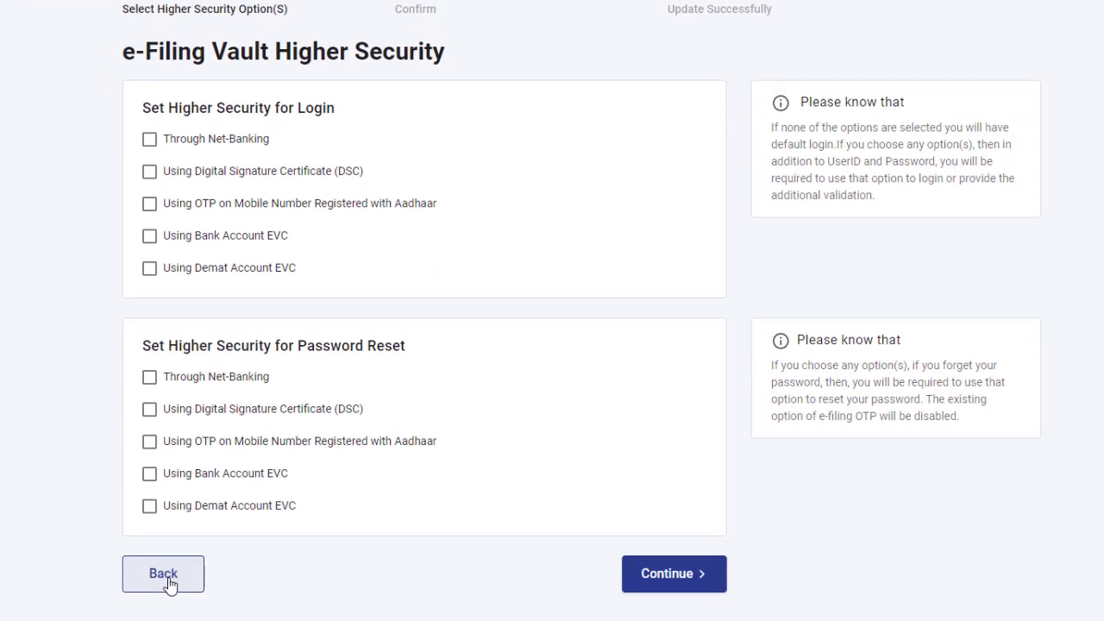
left_click(169, 556)
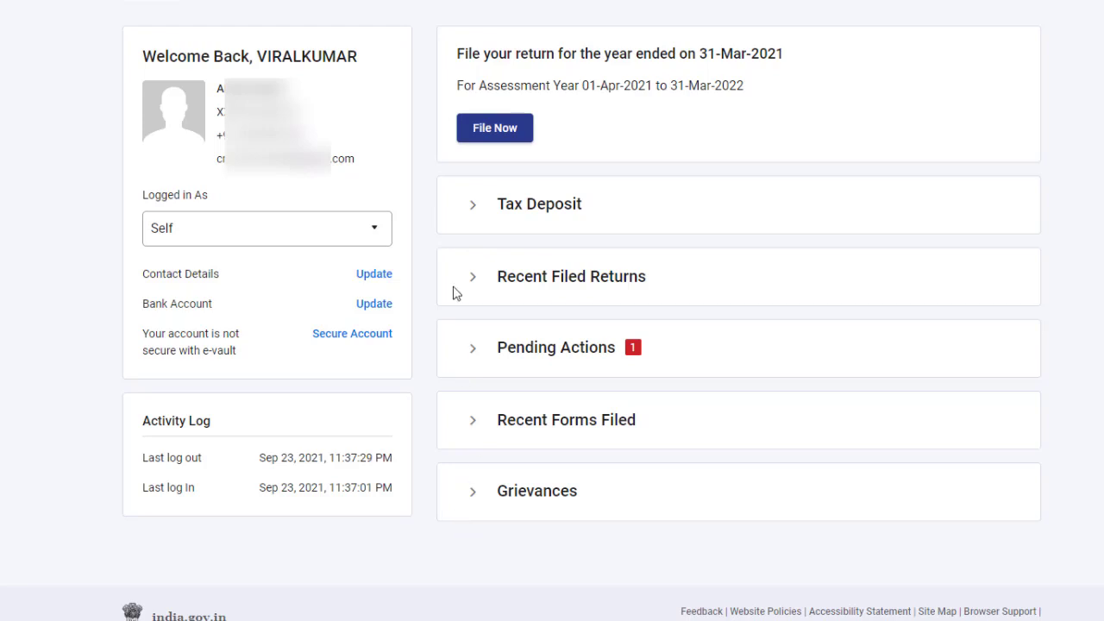
Step: Expand the Tax Deposit and Recent Filed Returns sections of the dashboard and review their year-wise charts
left_click(472, 207)
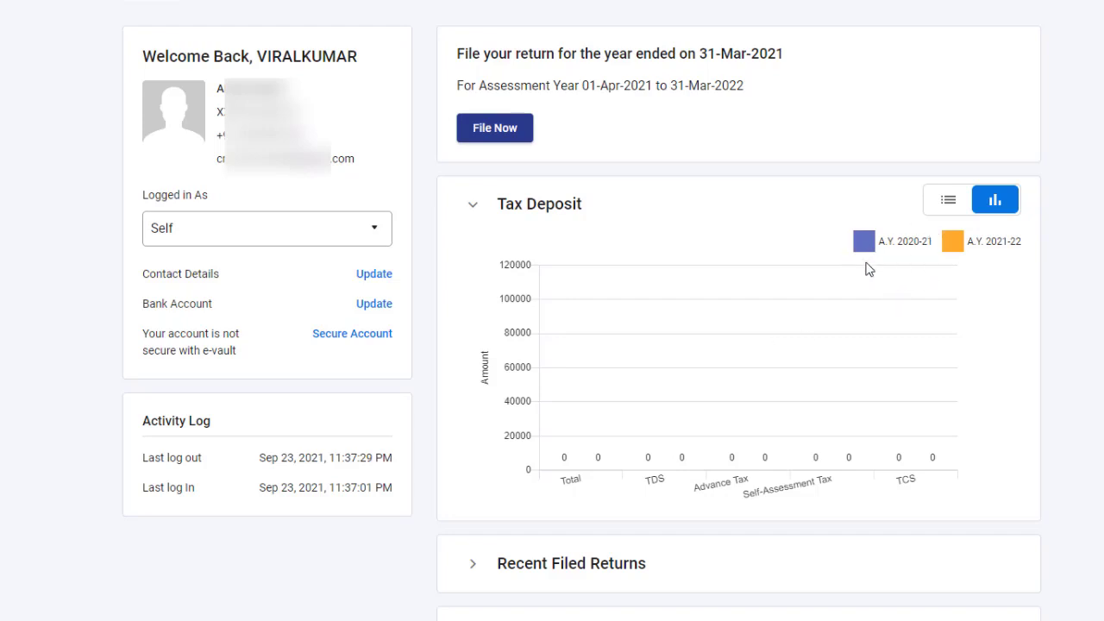
scroll(825, 316, "down", 2)
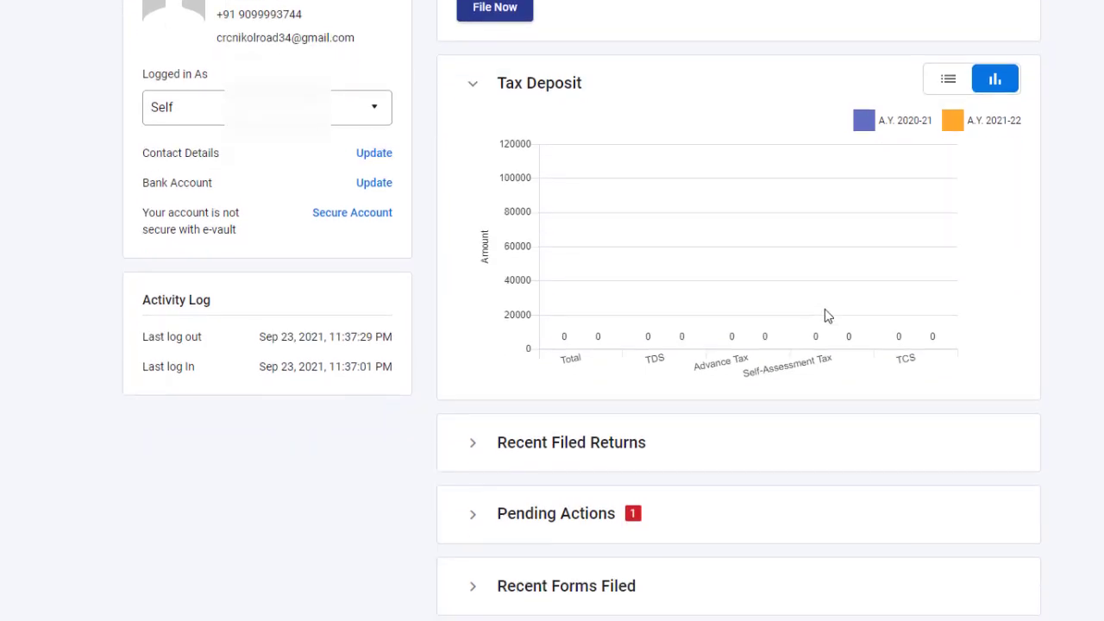
left_click(473, 445)
scroll(480, 450, "down", 1)
scroll(481, 452, "down", 2)
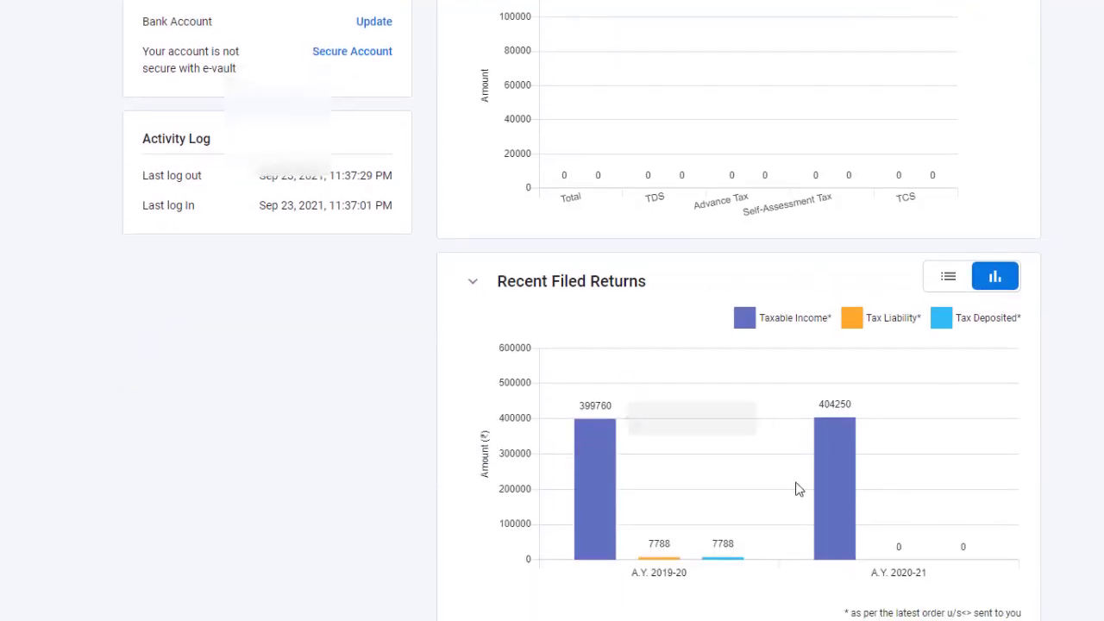
scroll(845, 387, "down", 3)
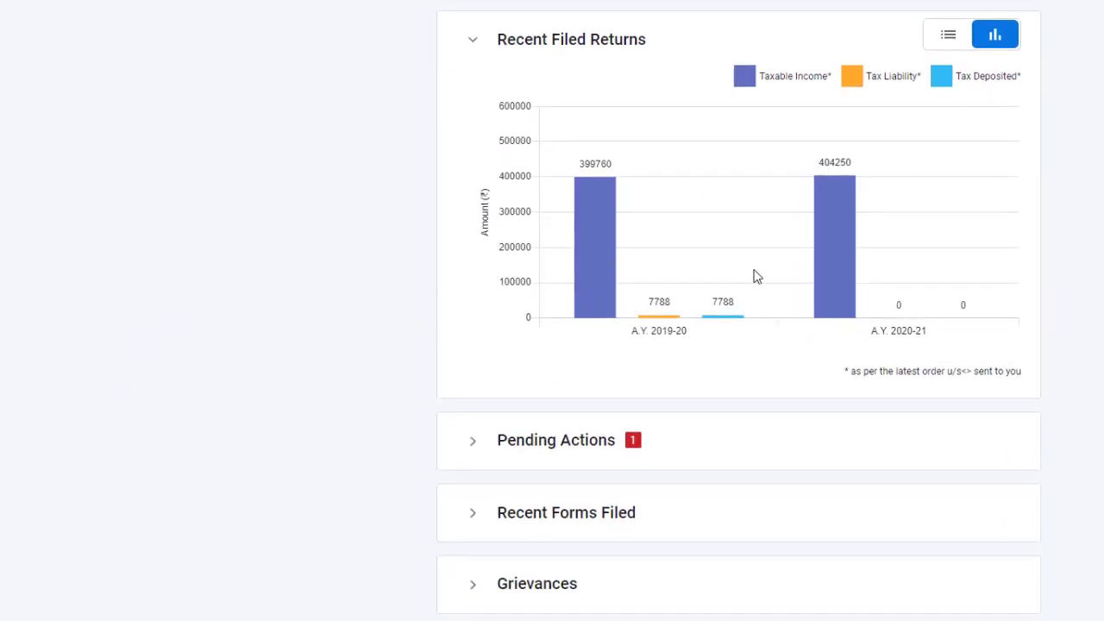
scroll(702, 284, "down", 2)
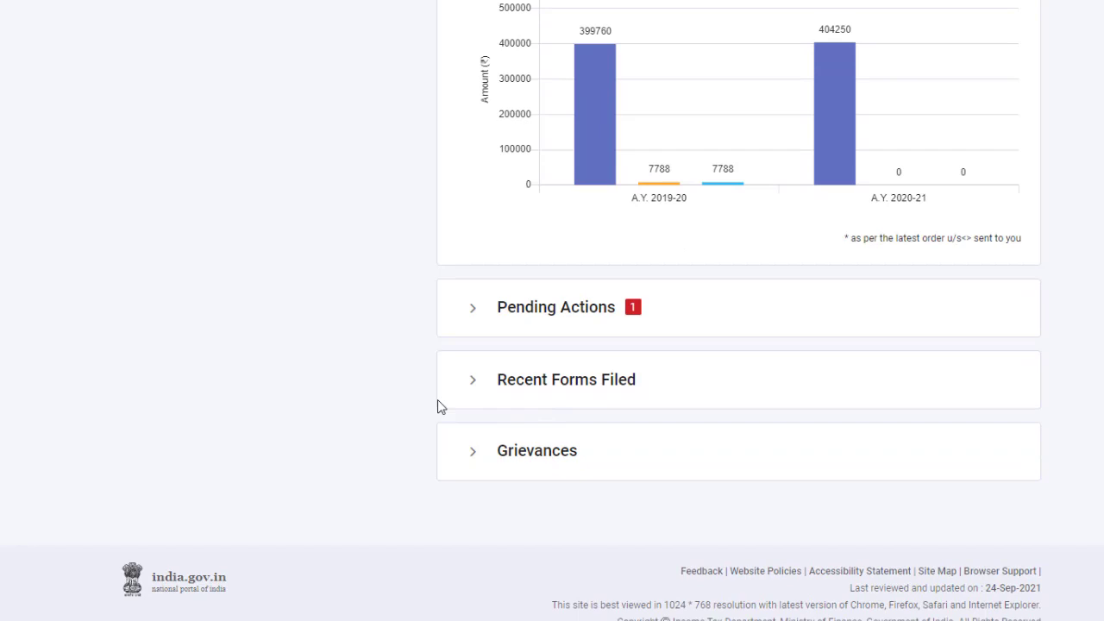
Step: Expand the Pending Actions, Recent Forms Filed and Grievances sections of the dashboard and check their records
left_click(474, 312)
scroll(876, 407, "down", 3)
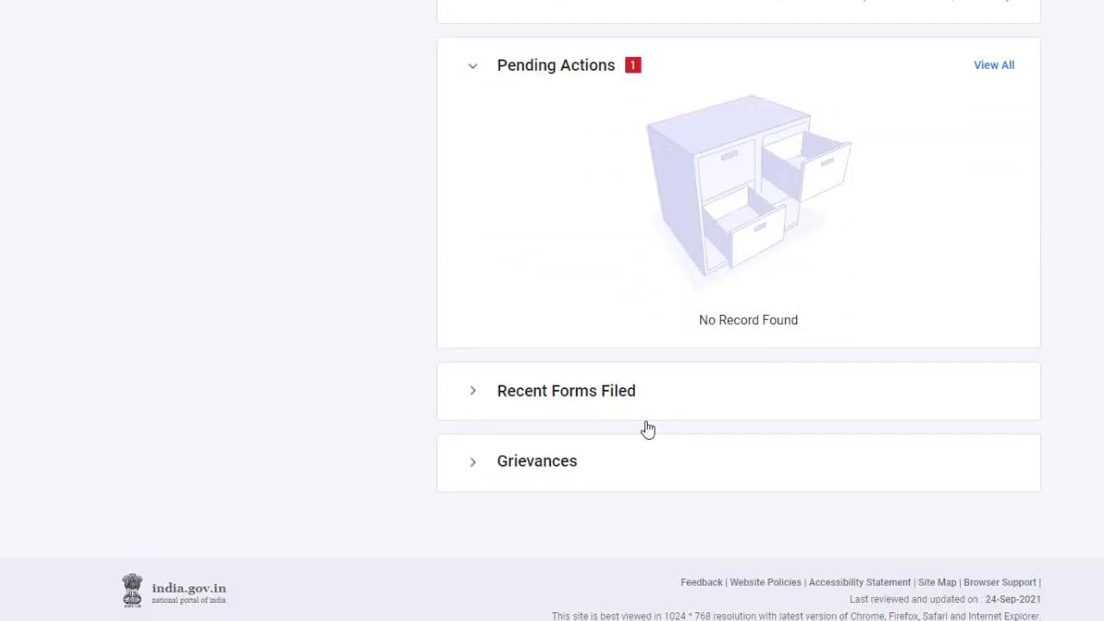
left_click(474, 392)
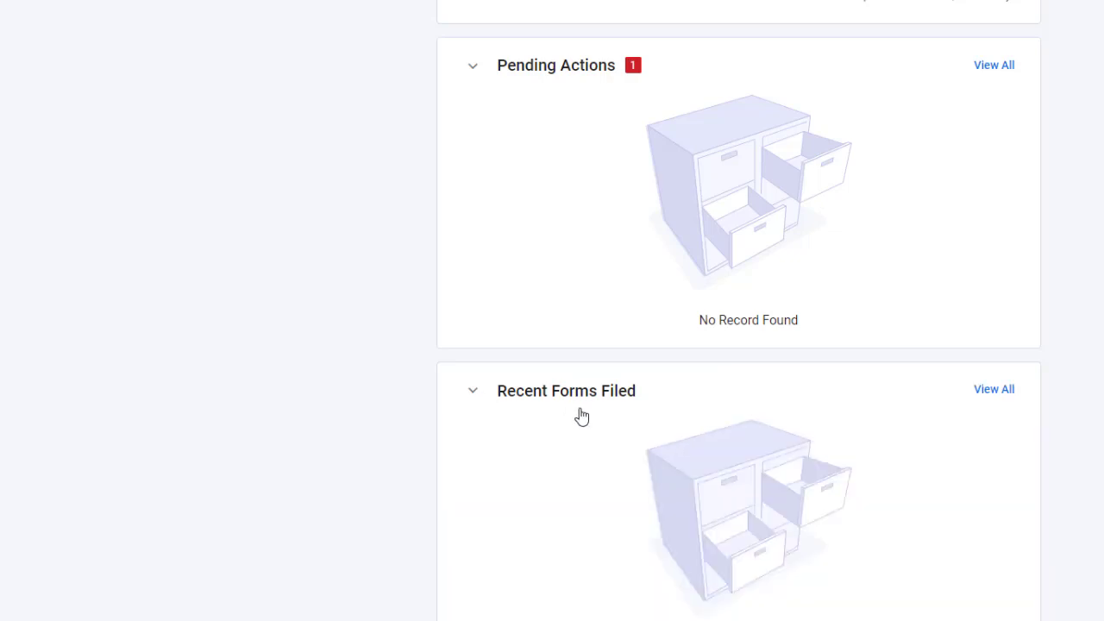
scroll(579, 417, "down", 3)
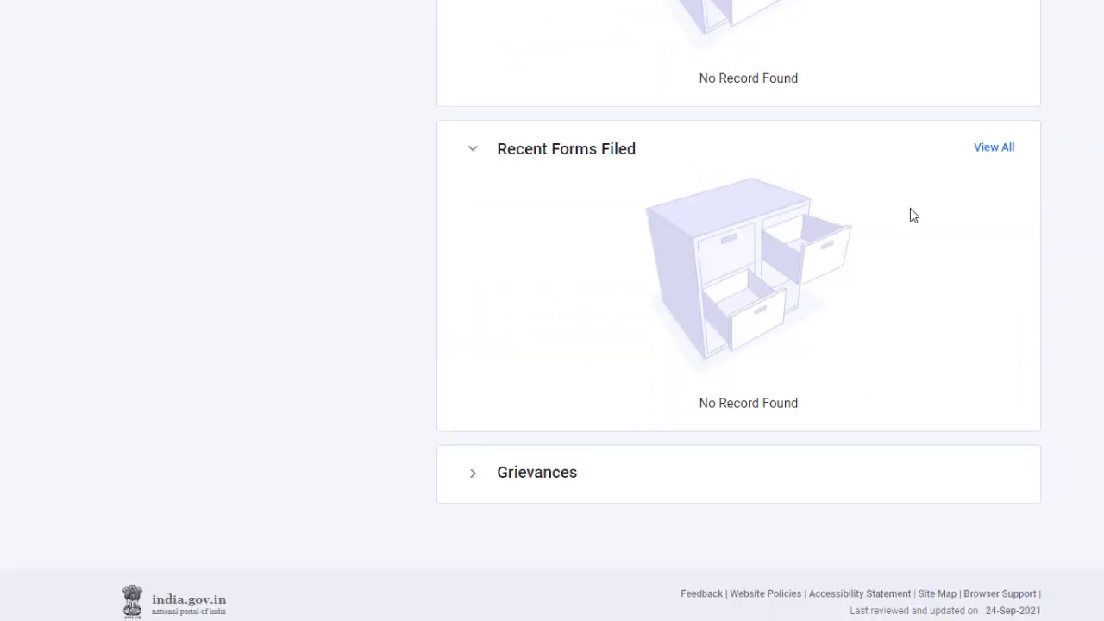
left_click(474, 475)
scroll(690, 388, "down", 3)
scroll(723, 450, "up", 2)
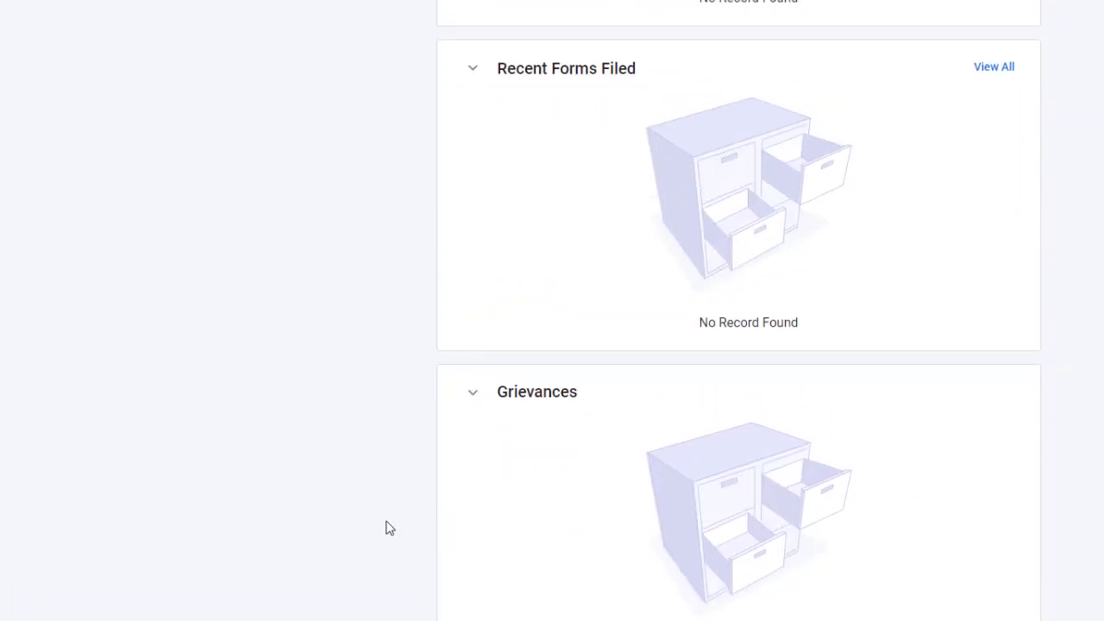
Step: Collapse the Grievances, Recent Forms Filed, Pending Actions, Recent Filed Returns and Tax Deposit sections on the dashboard
left_click(474, 395)
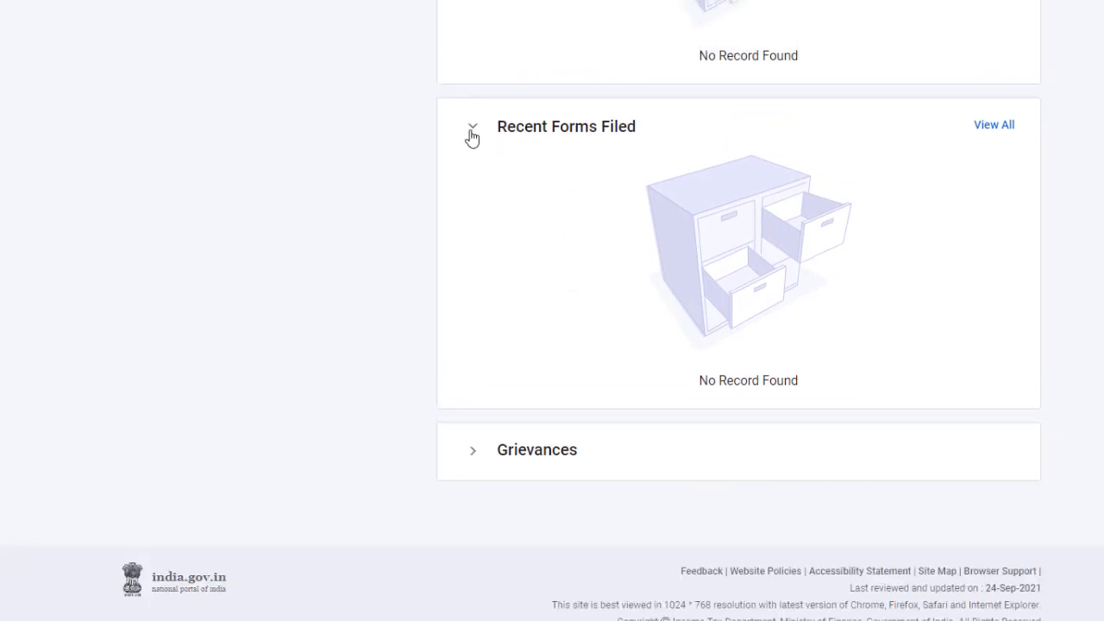
left_click(473, 128)
scroll(552, 284, "up", 2)
left_click(473, 301)
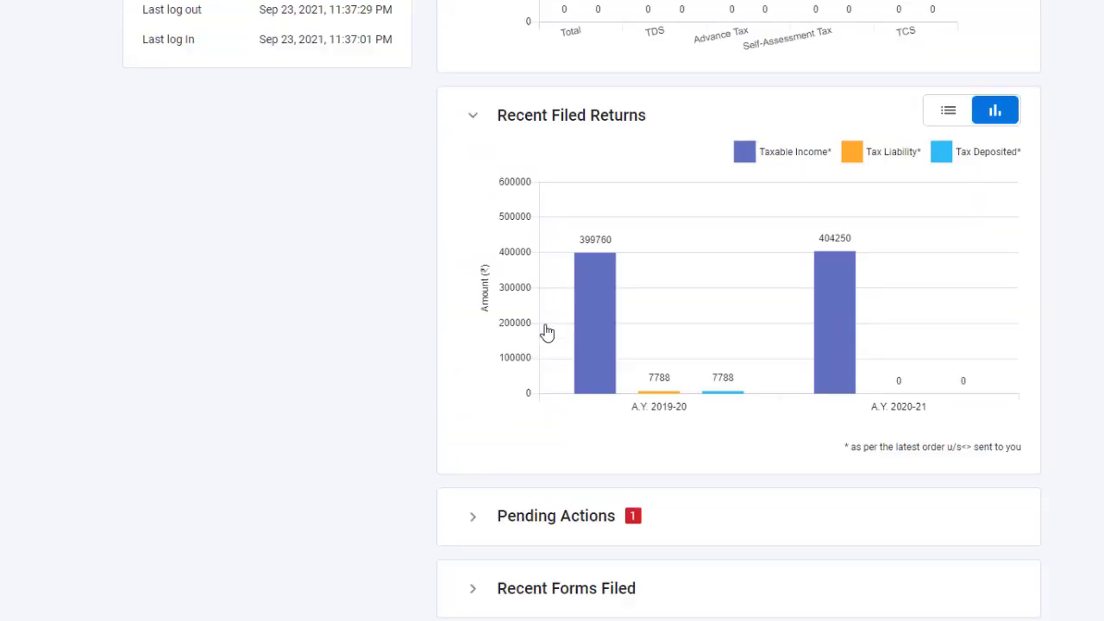
scroll(539, 259, "up", 1)
left_click(475, 152)
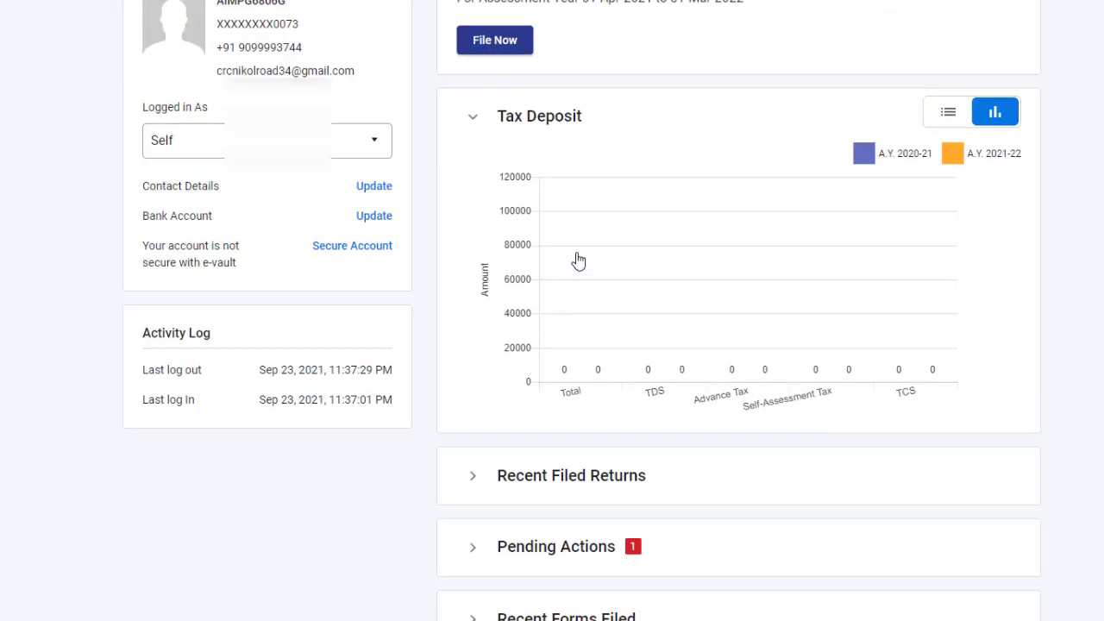
left_click(475, 122)
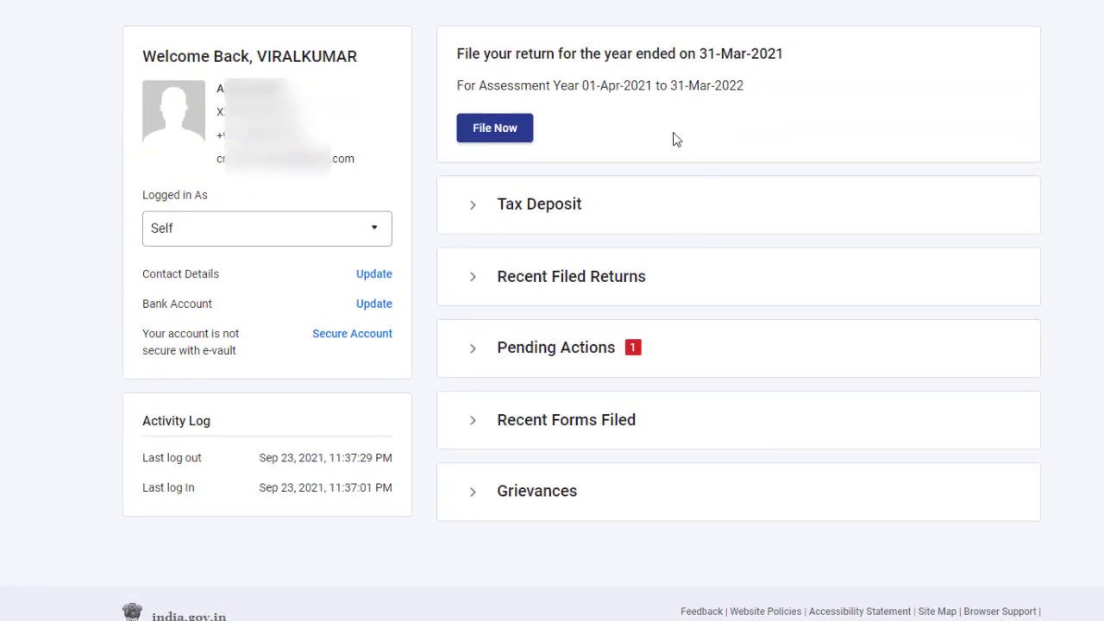
Step: Begin filing an income tax return for assessment year 2021-22 (Current A.Y.) in the Online filing mode
left_click(503, 134)
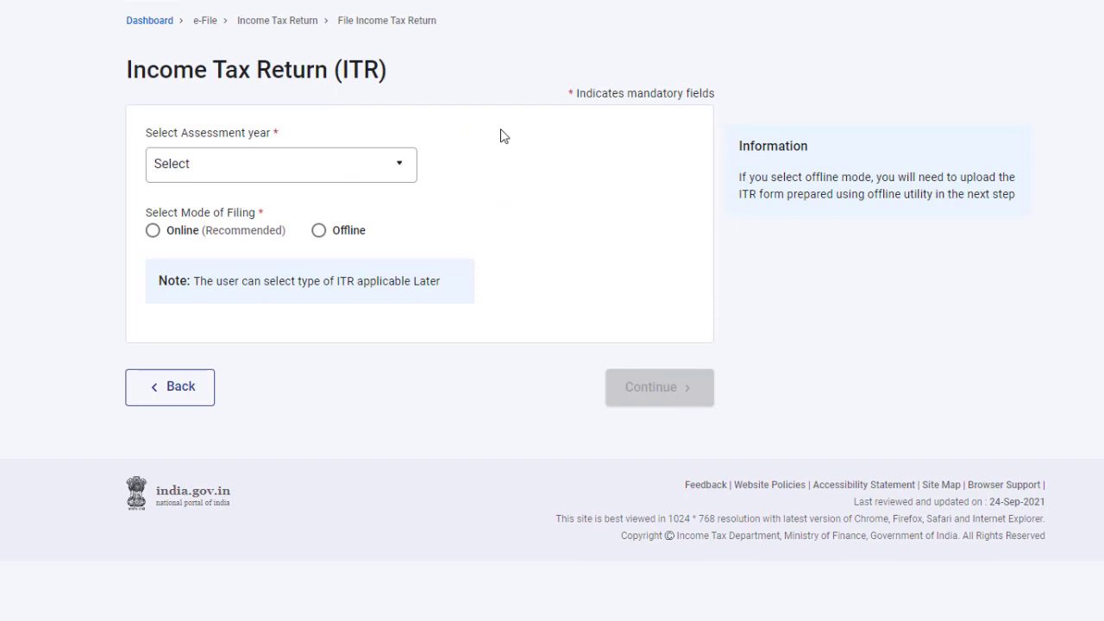
left_click(328, 173)
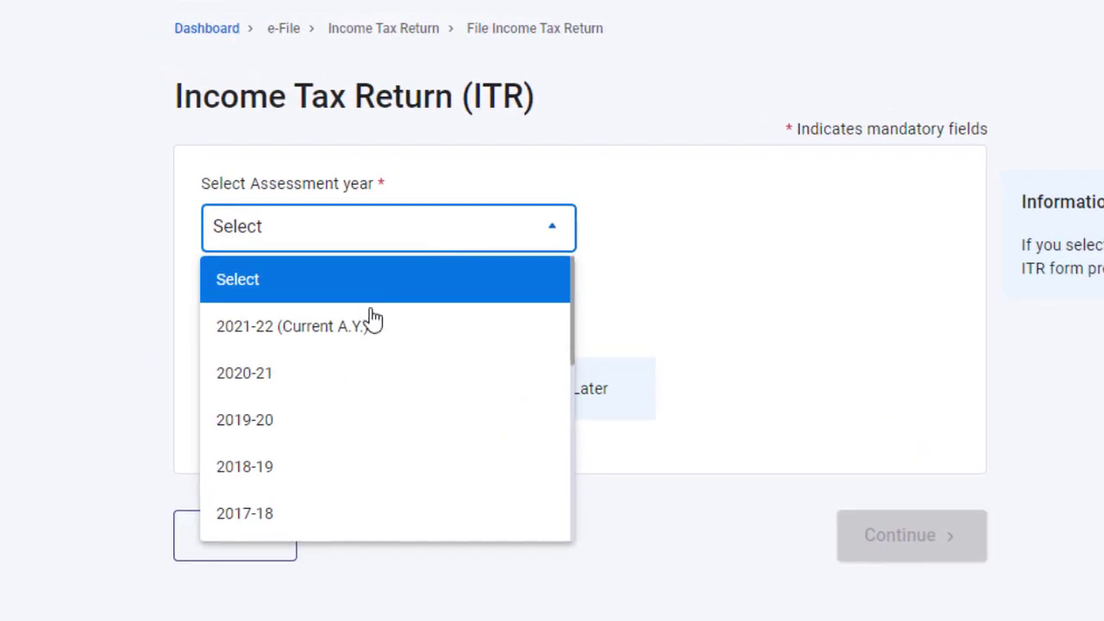
left_click(355, 336)
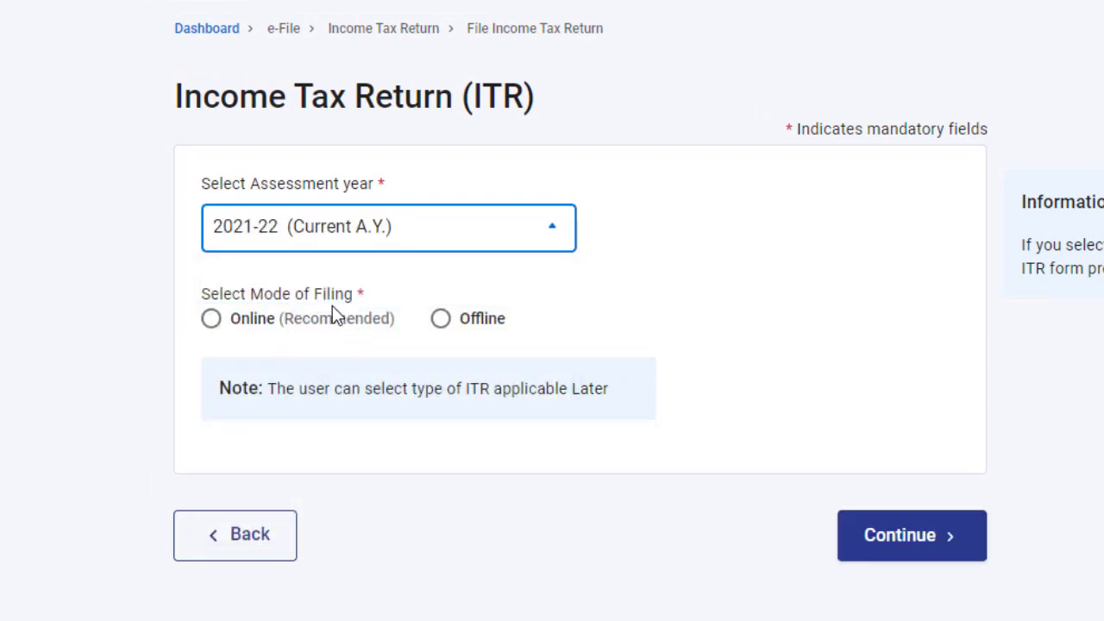
left_click(209, 332)
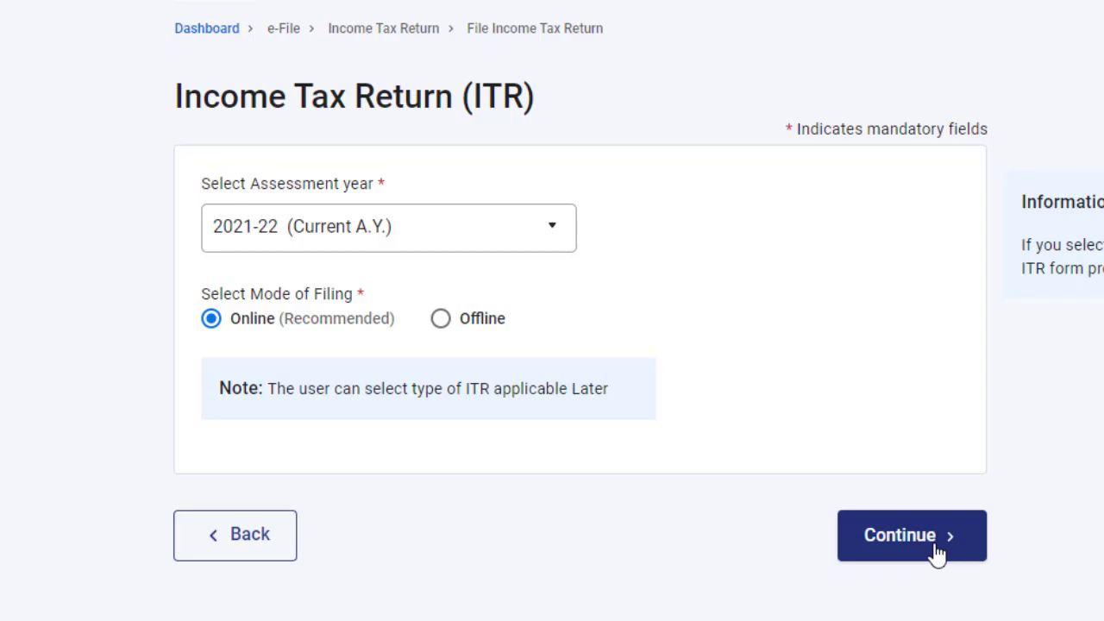
left_click(910, 541)
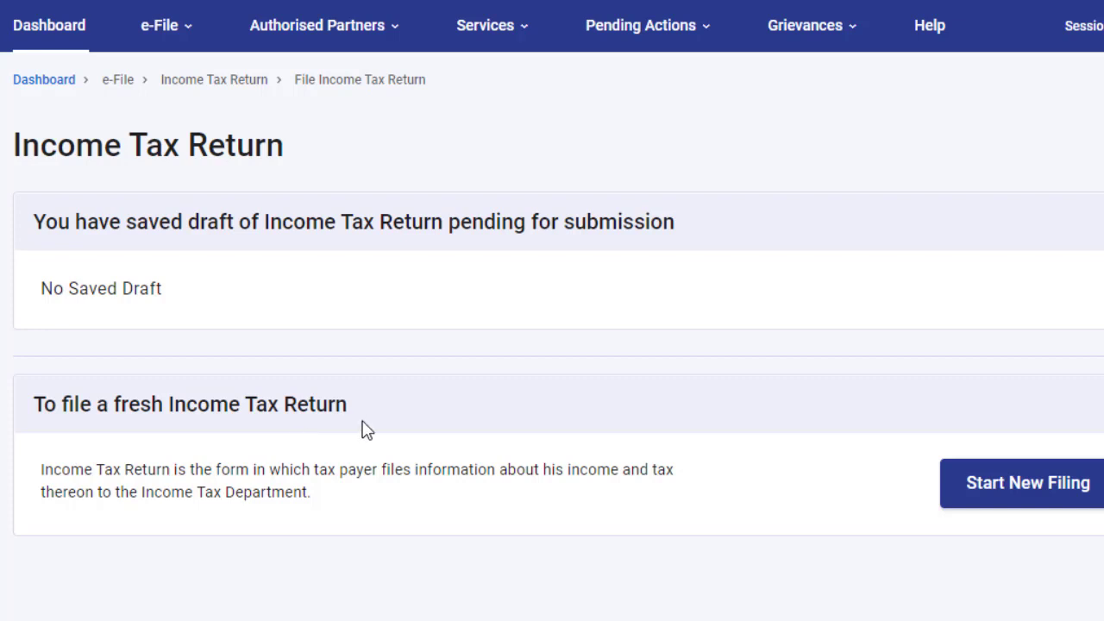
Step: Start a new return filing and continue with Individual as the applicable status
left_click(1021, 500)
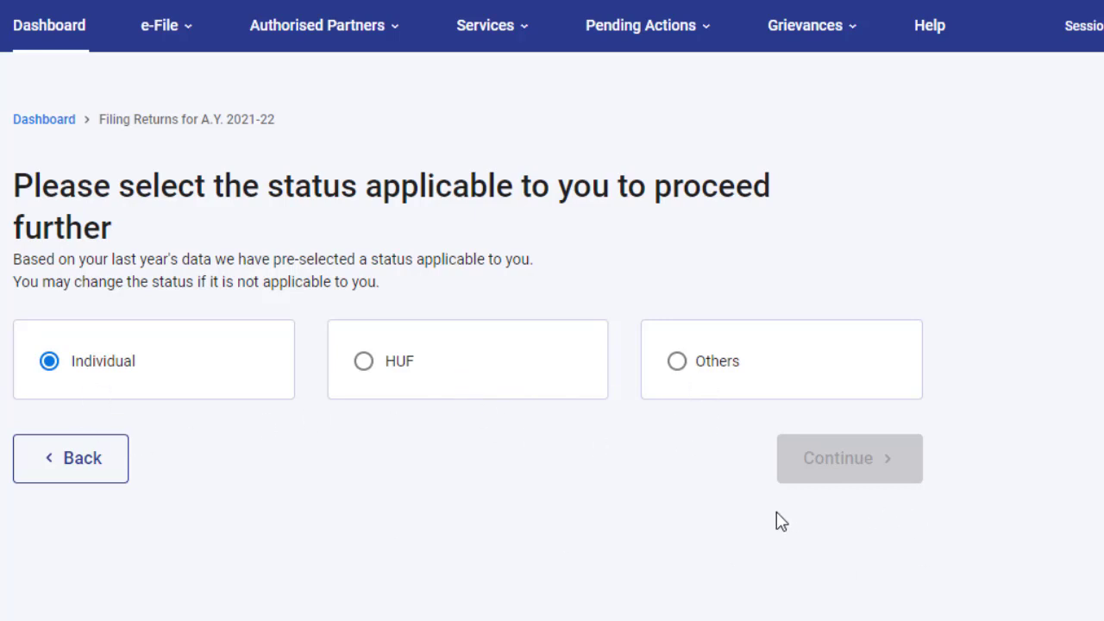
left_click(76, 364)
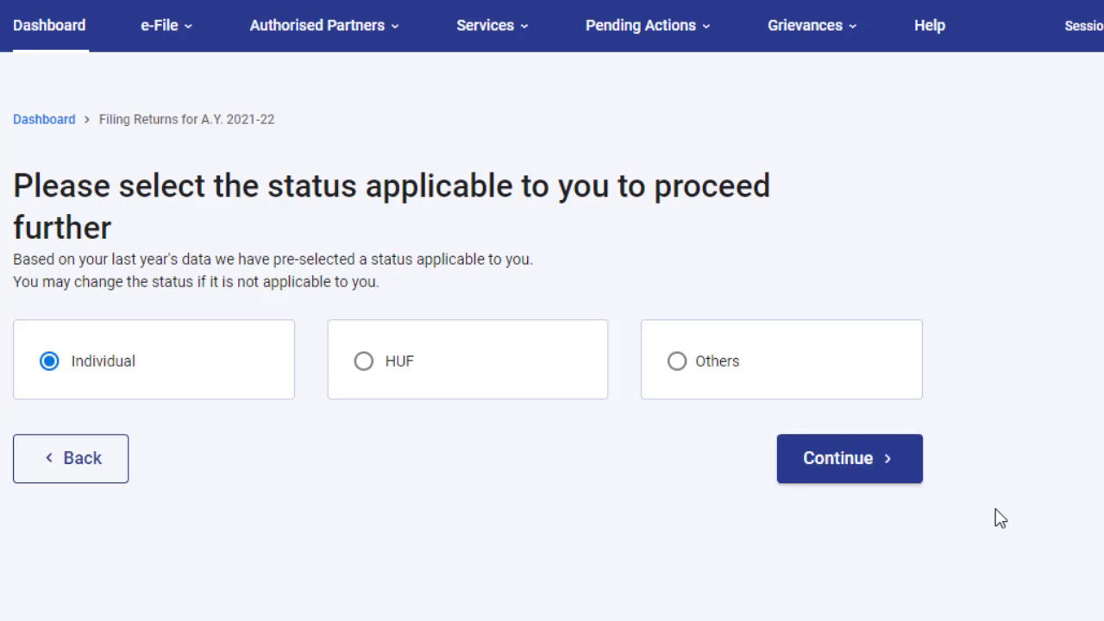
left_click(882, 477)
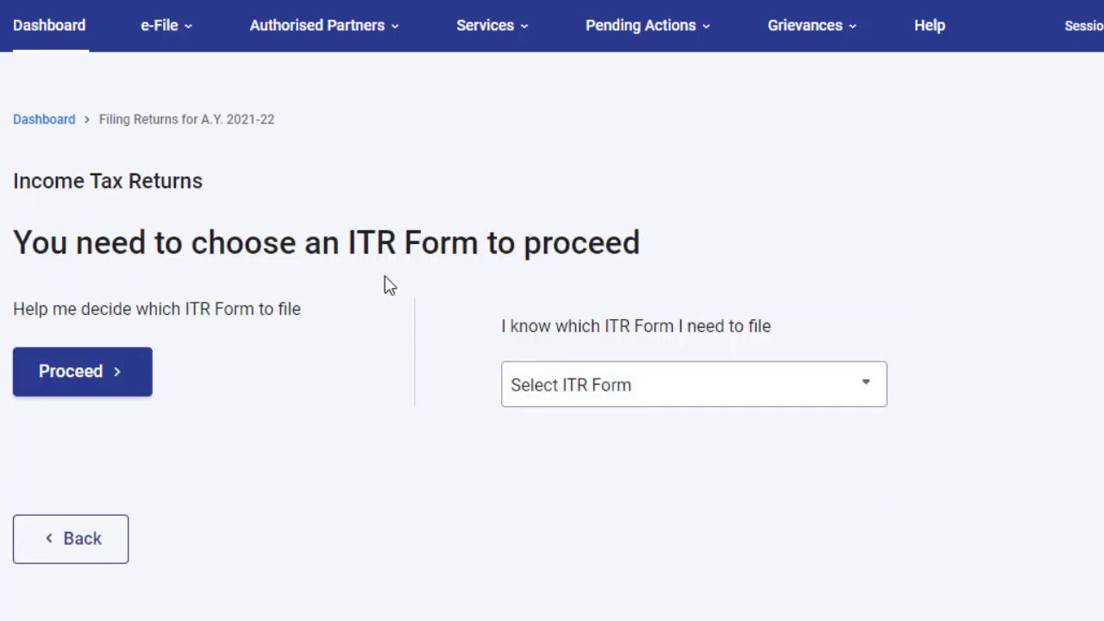
Step: Choose ITR - 1 as the return form to file and proceed with it
left_click(606, 398)
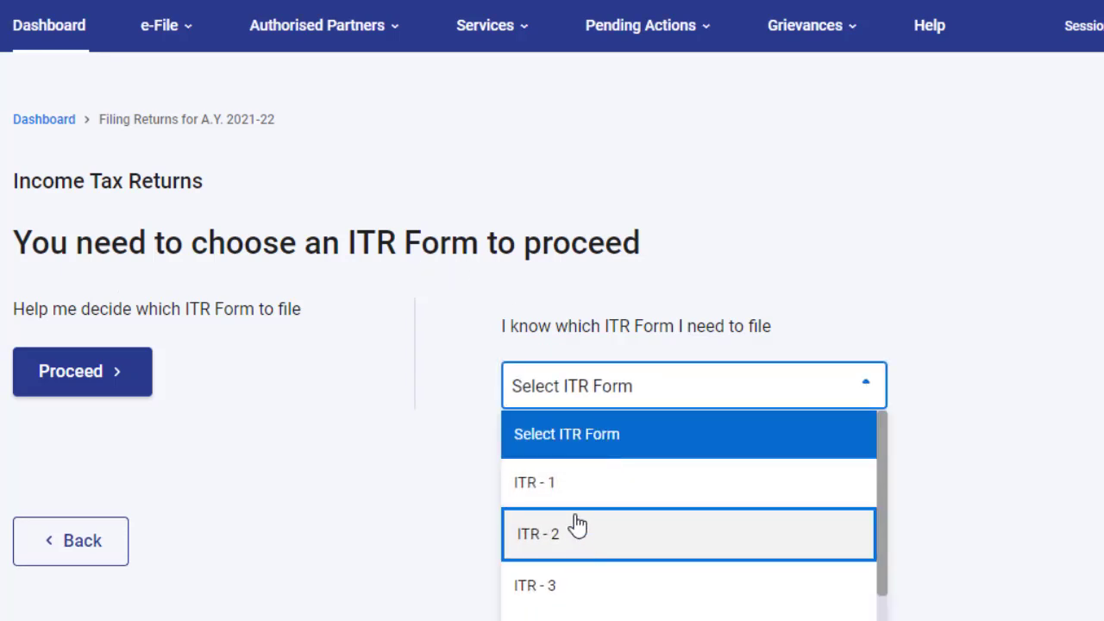
left_click(576, 487)
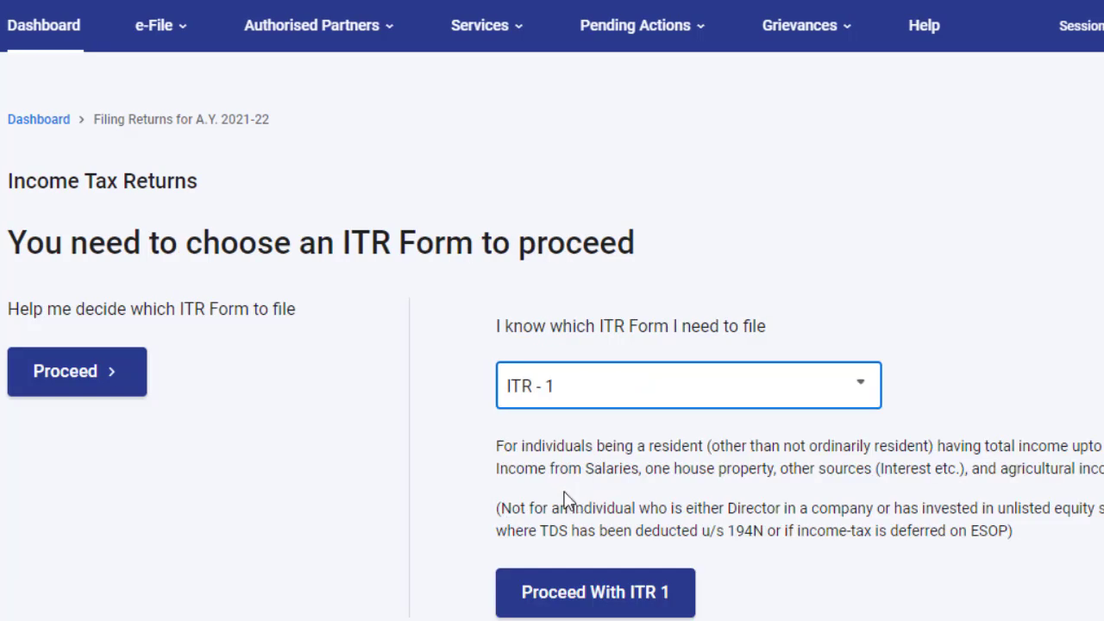
left_click(602, 608)
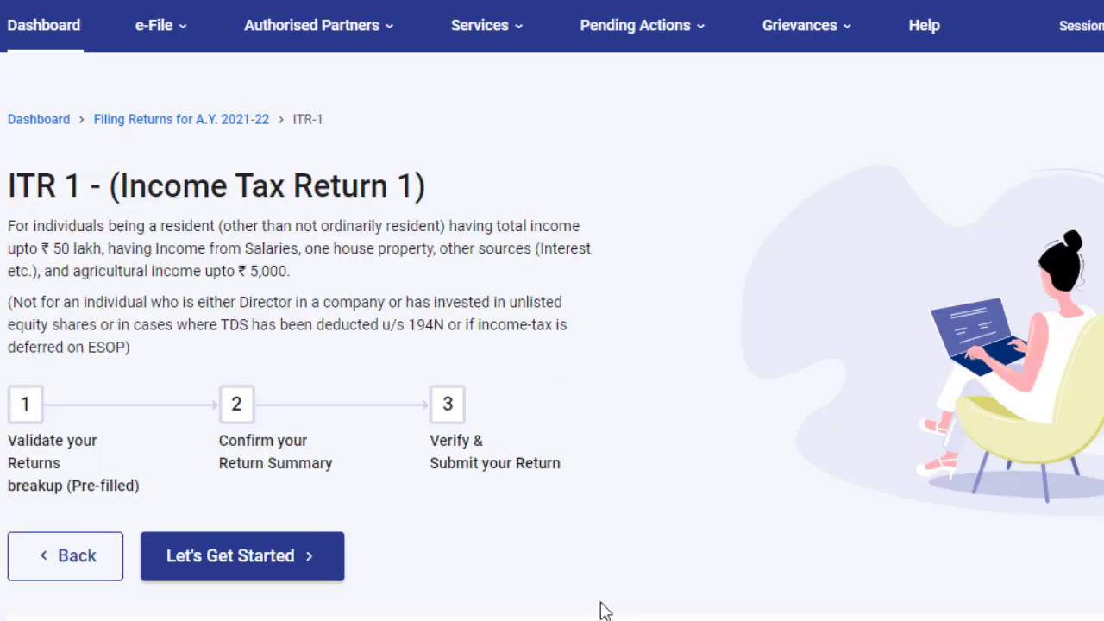
Step: Review the ITR 1 filing stages and helpful documents list, and open the Form 16 explanation
scroll(595, 586, "down", 2)
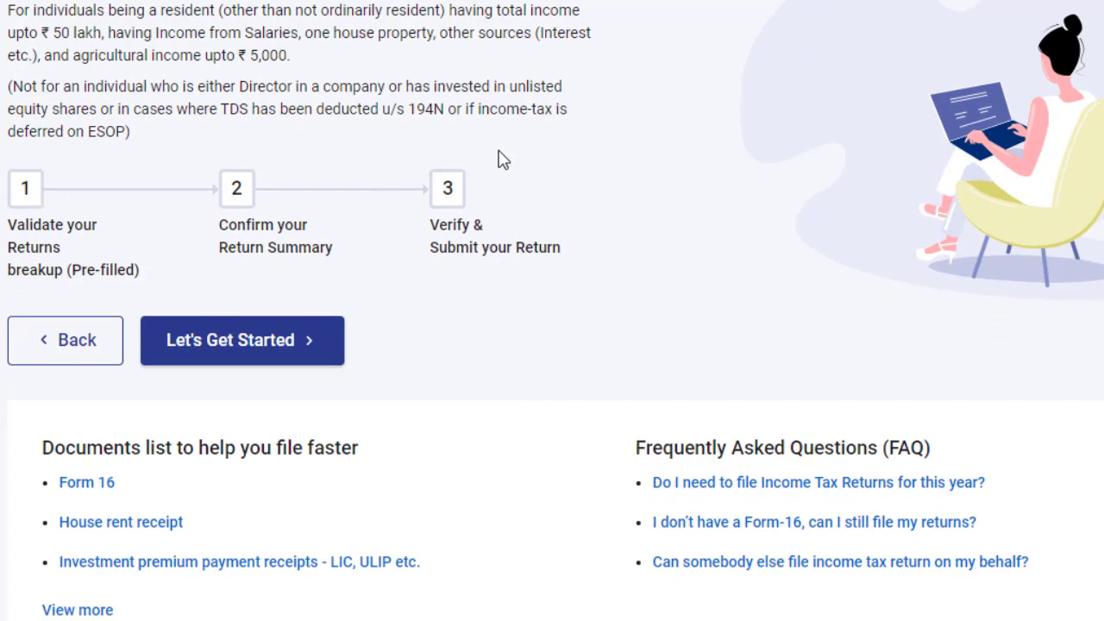
scroll(503, 267, "up", 1)
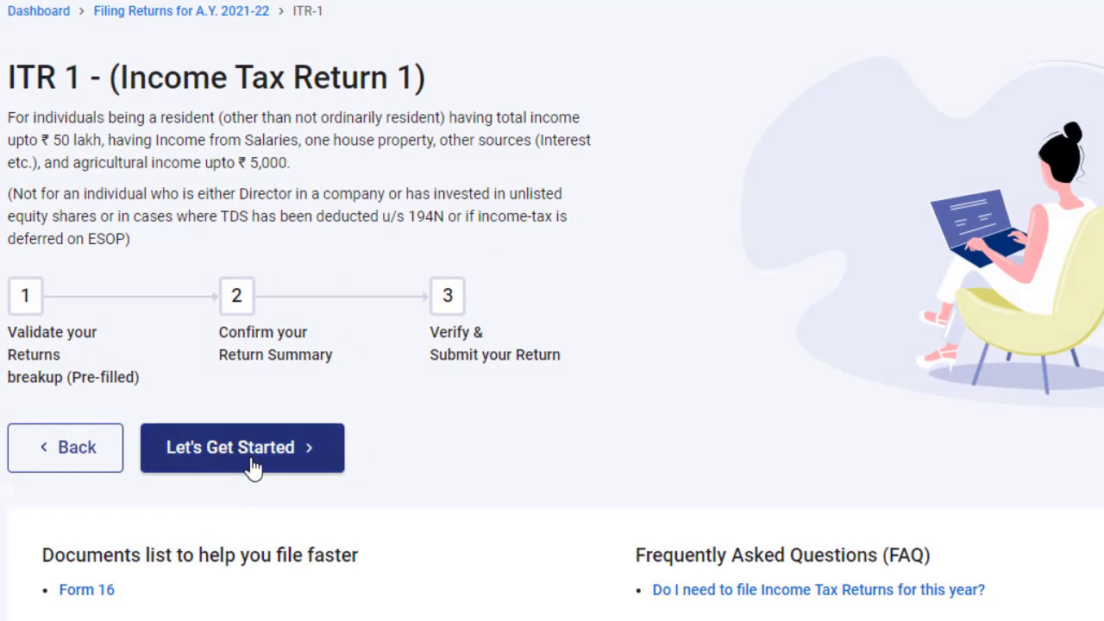
scroll(251, 465, "down", 1)
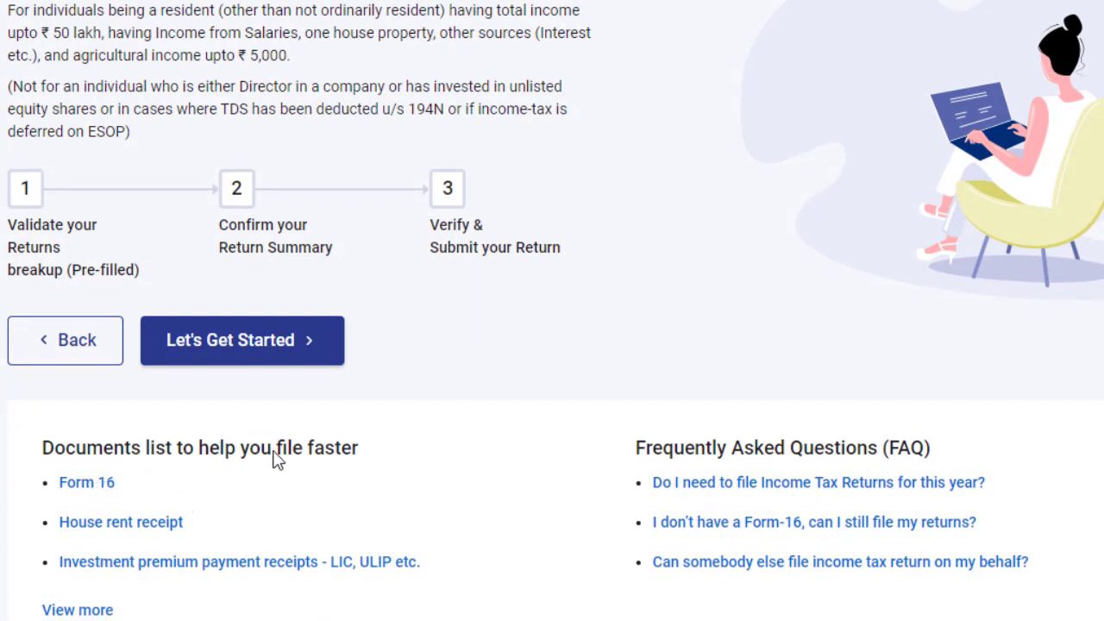
left_click(85, 485)
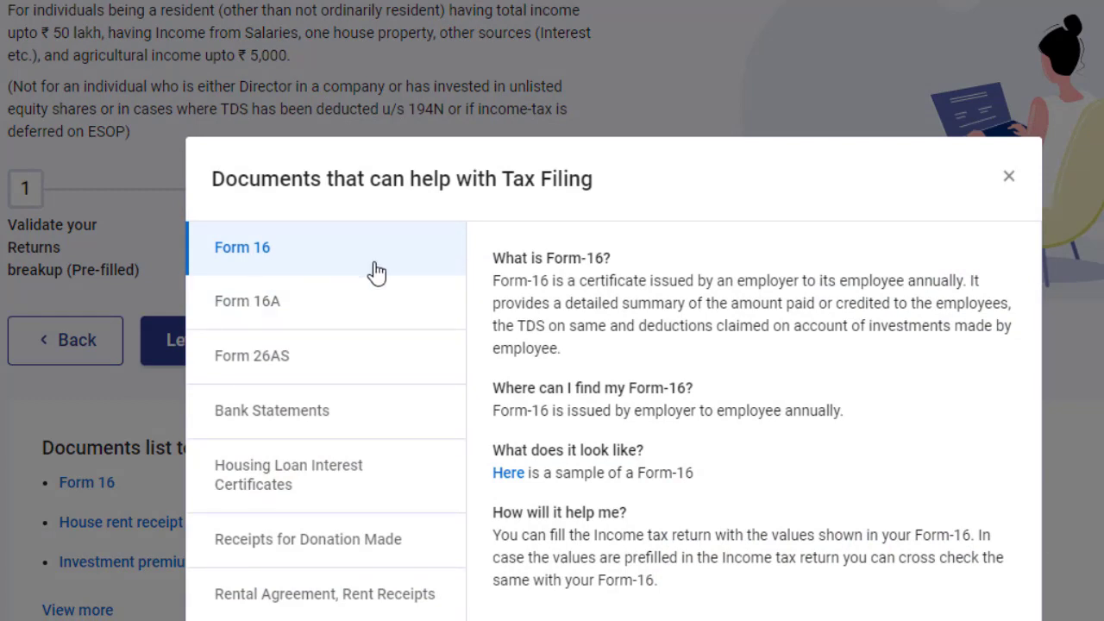
Step: Read the explanations of Form 16A, Form 26AS and Bank Statements in the tax filing documents guide
left_click(298, 305)
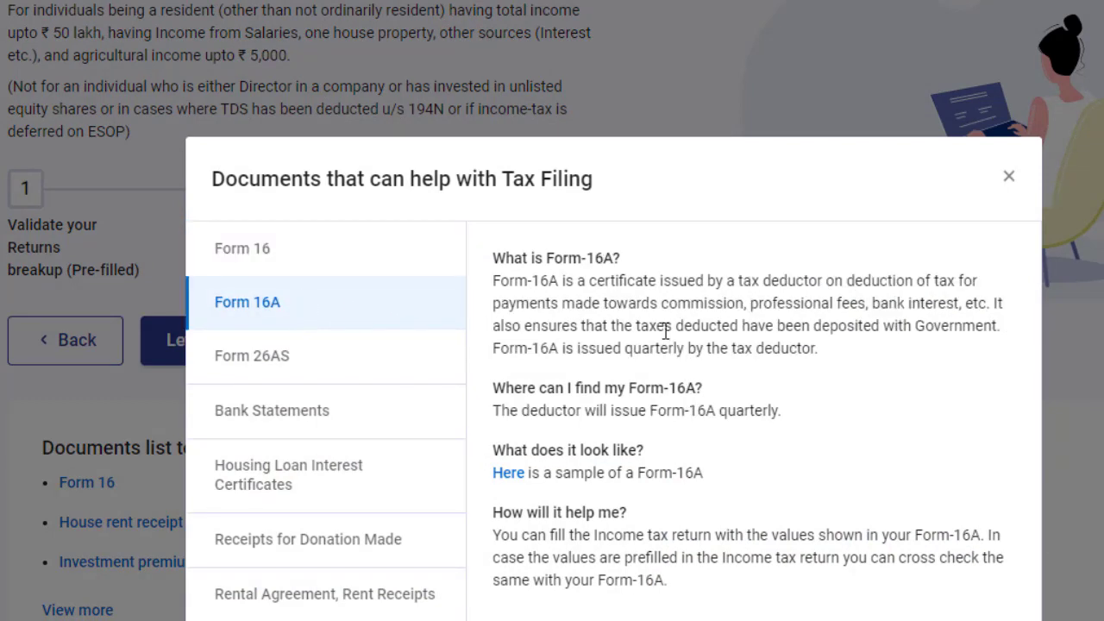
left_click(316, 371)
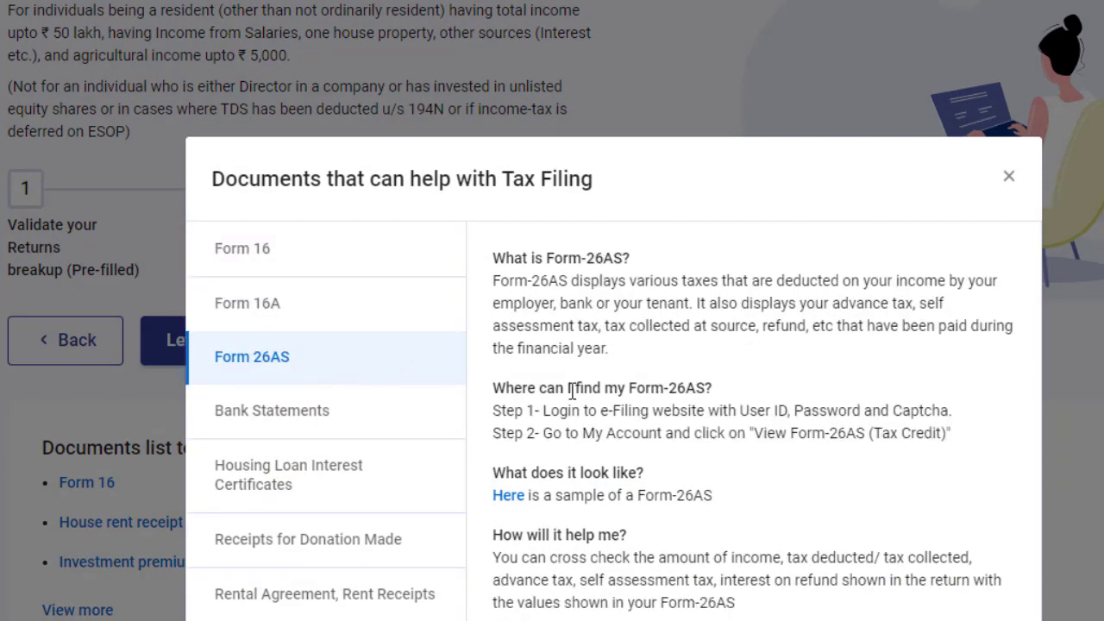
left_click(326, 424)
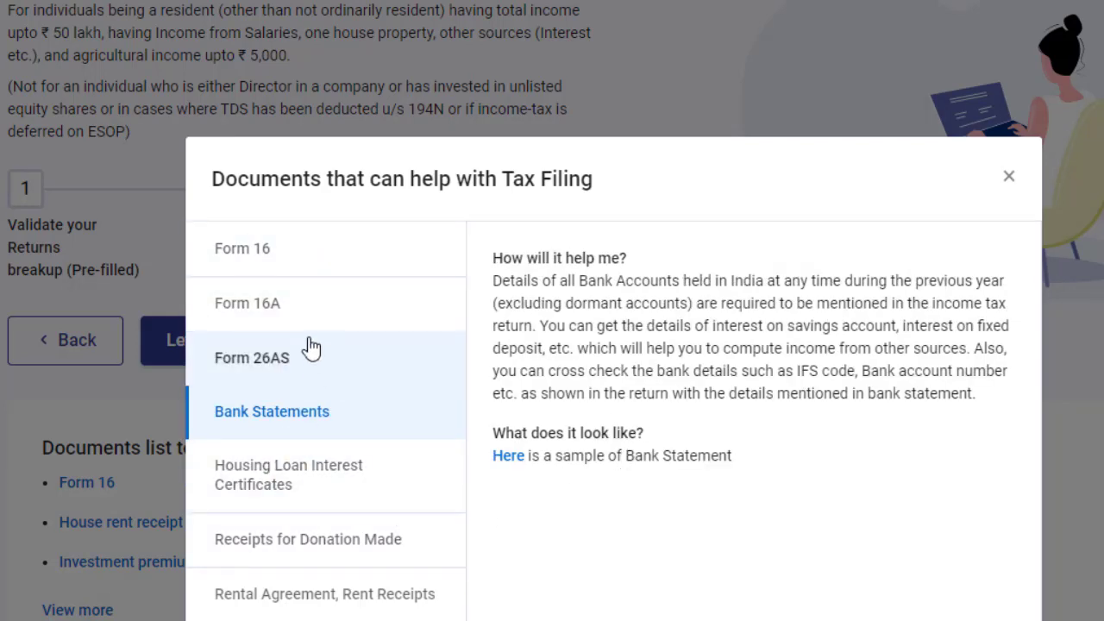
Step: Open the sample linked from the Form 16 explanation, examine its Part A and Part B, and close the documents guide
left_click(282, 267)
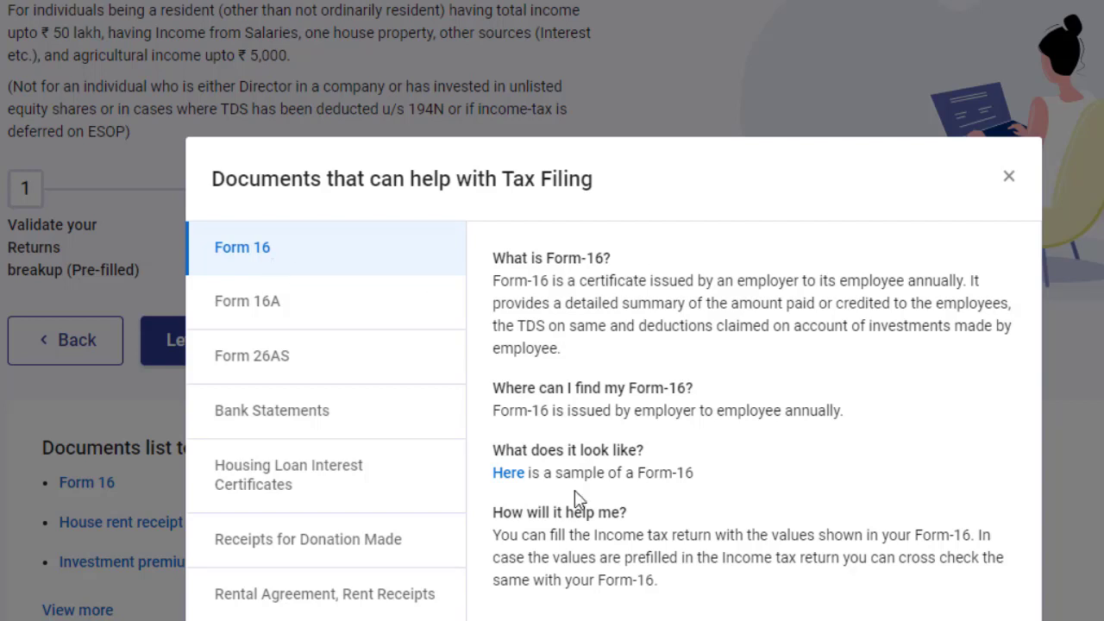
left_click(508, 476)
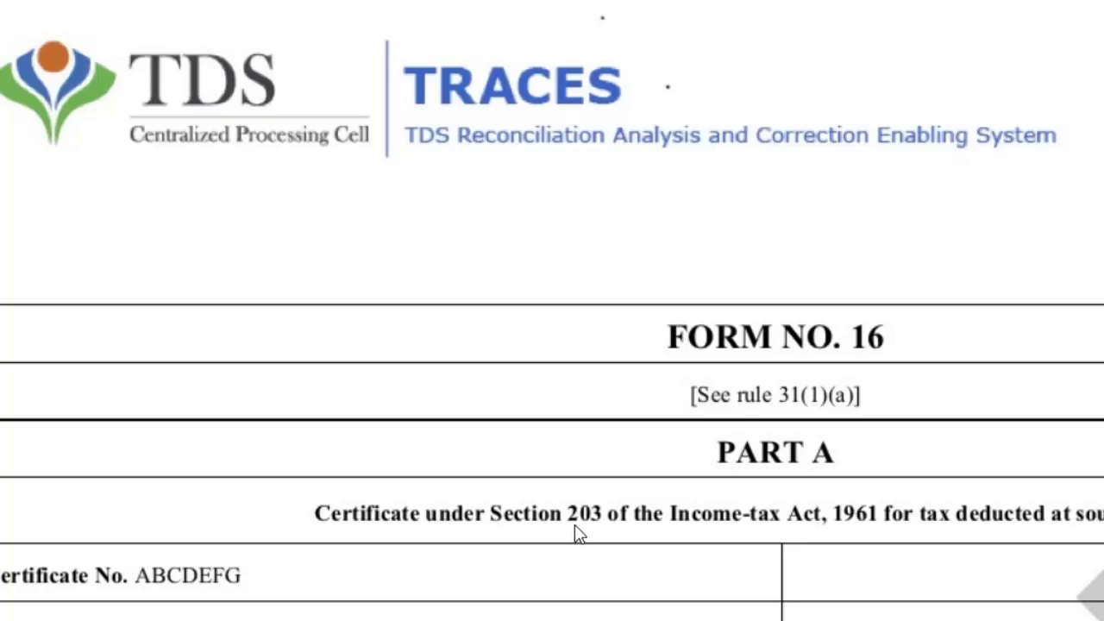
scroll(577, 340, "down", 6)
scroll(574, 337, "down", 5)
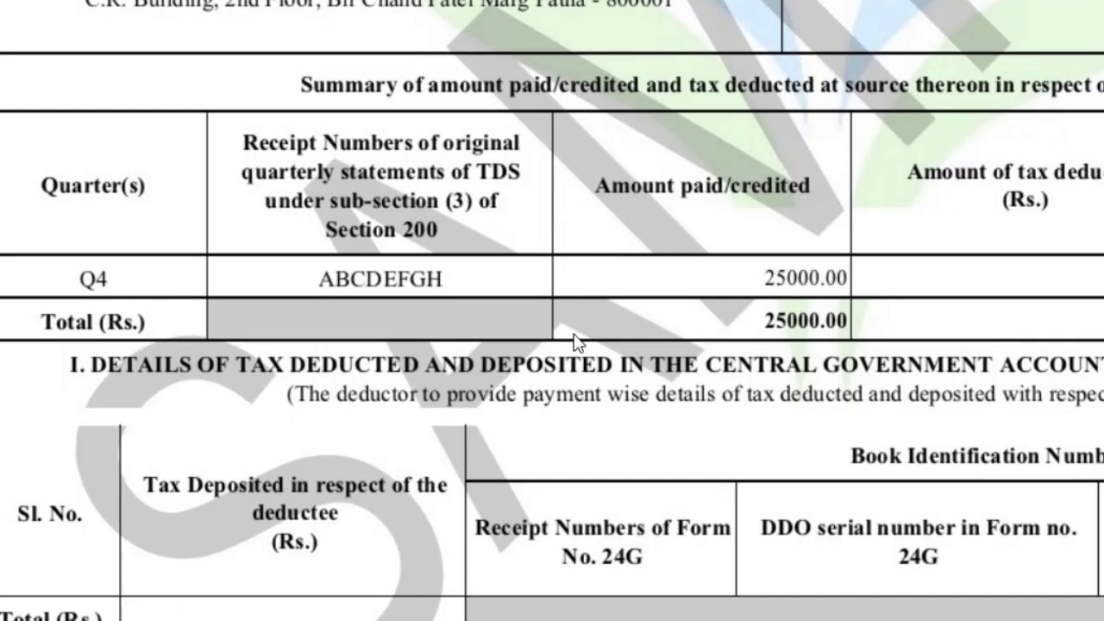
scroll(576, 334, "up", 11)
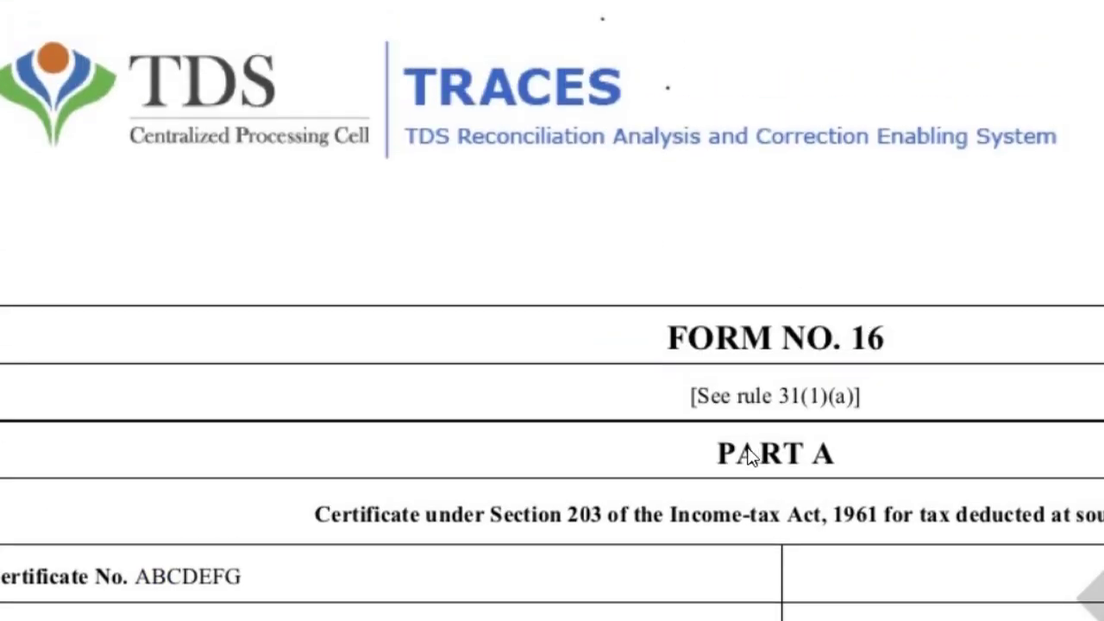
scroll(846, 463, "down", 20)
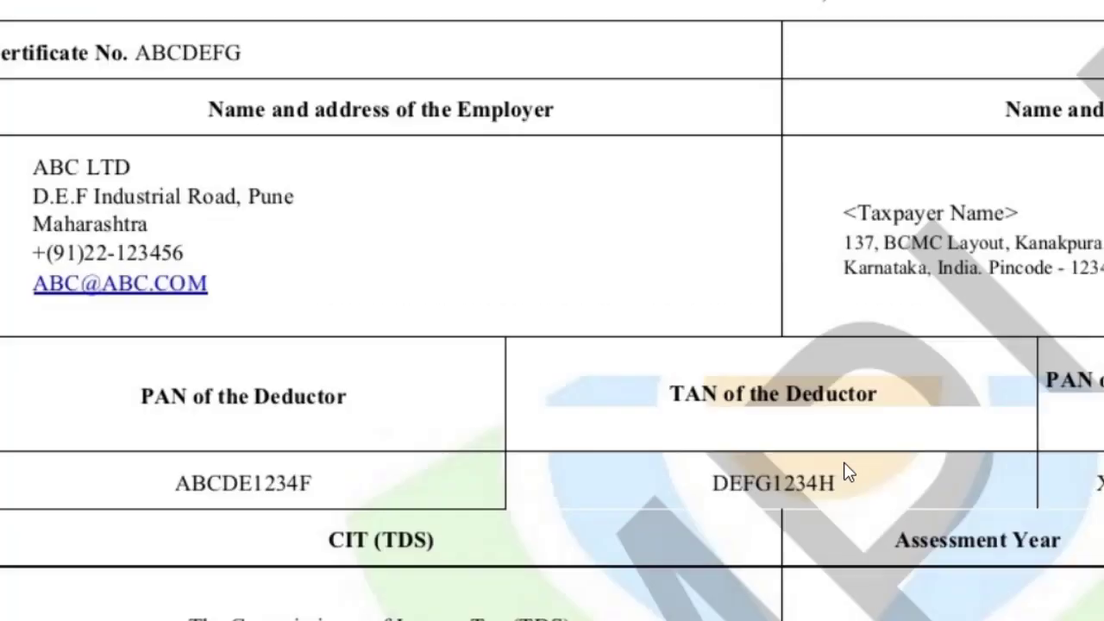
scroll(846, 481, "down", 10)
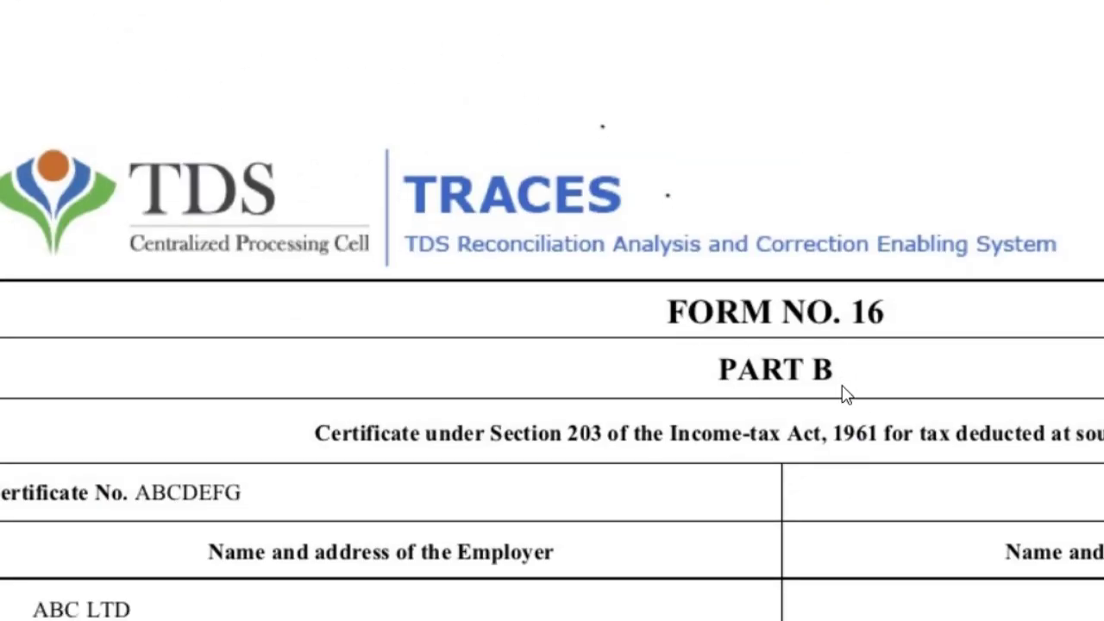
scroll(776, 394, "down", 5)
scroll(662, 534, "down", 5)
scroll(663, 509, "down", 15)
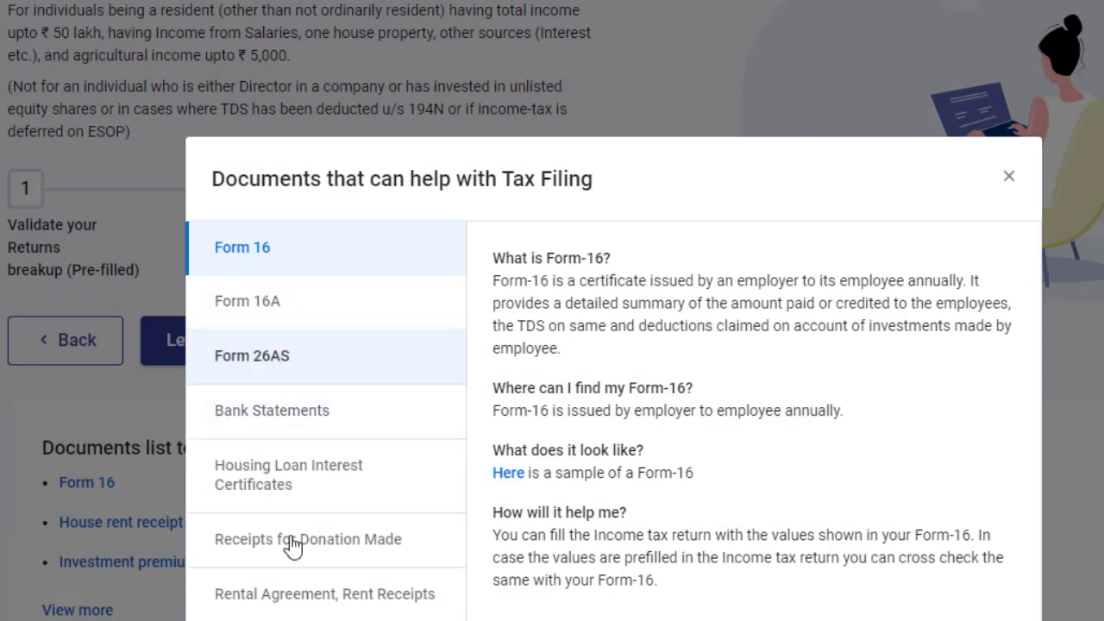
left_click(1011, 180)
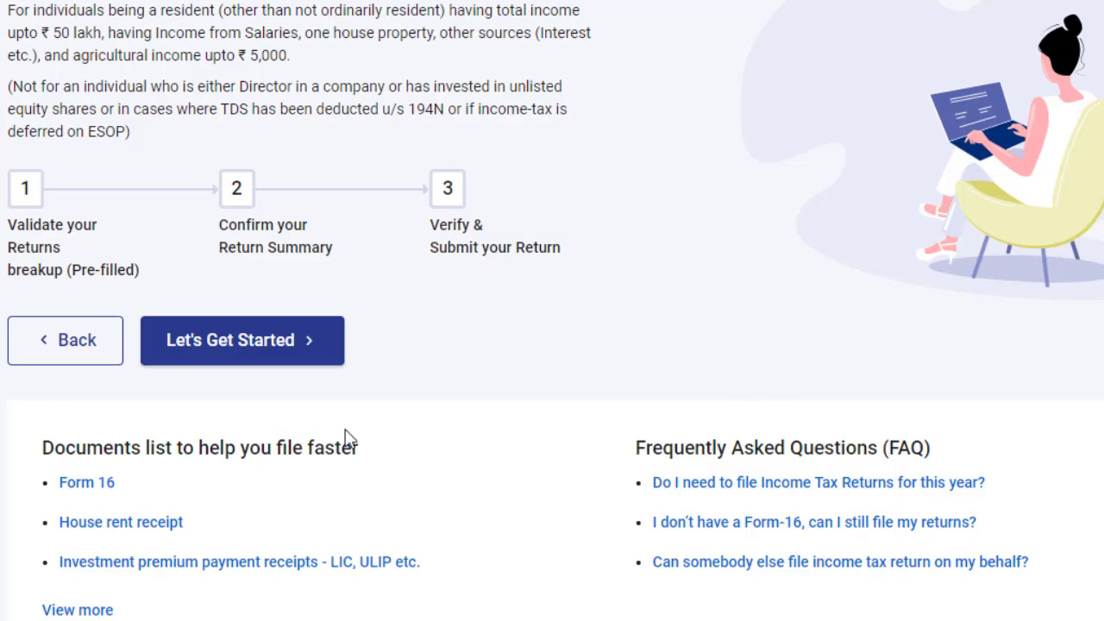
Step: Get started with the ITR 1 return and continue with "Taxable income is more than basic exemption limit" as the filing reason
scroll(382, 608, "down", 2)
scroll(279, 572, "up", 4)
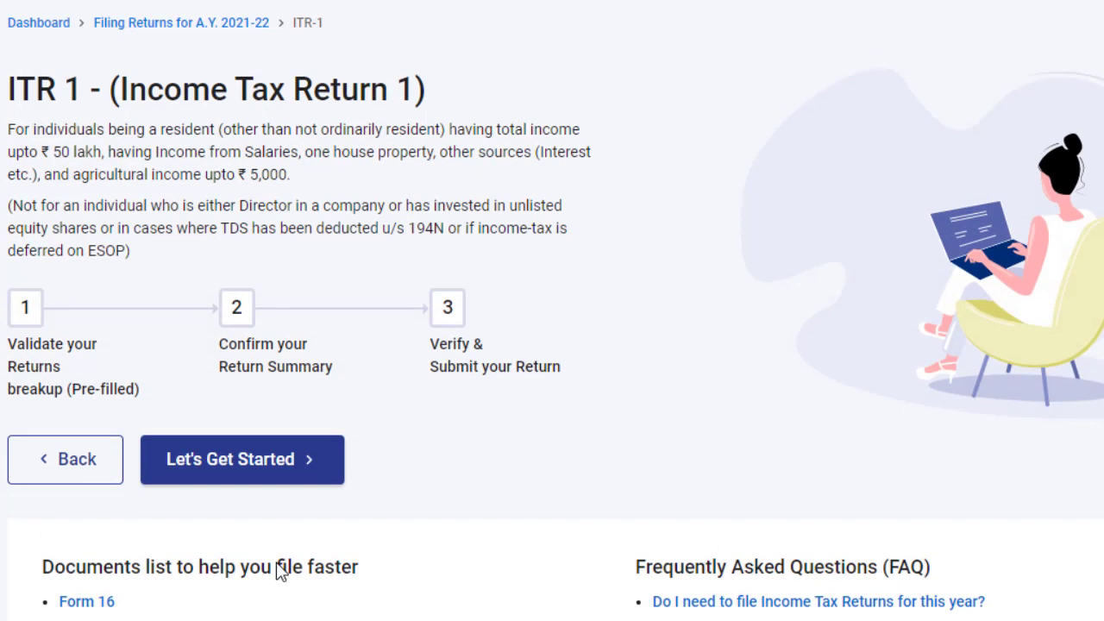
left_click(250, 465)
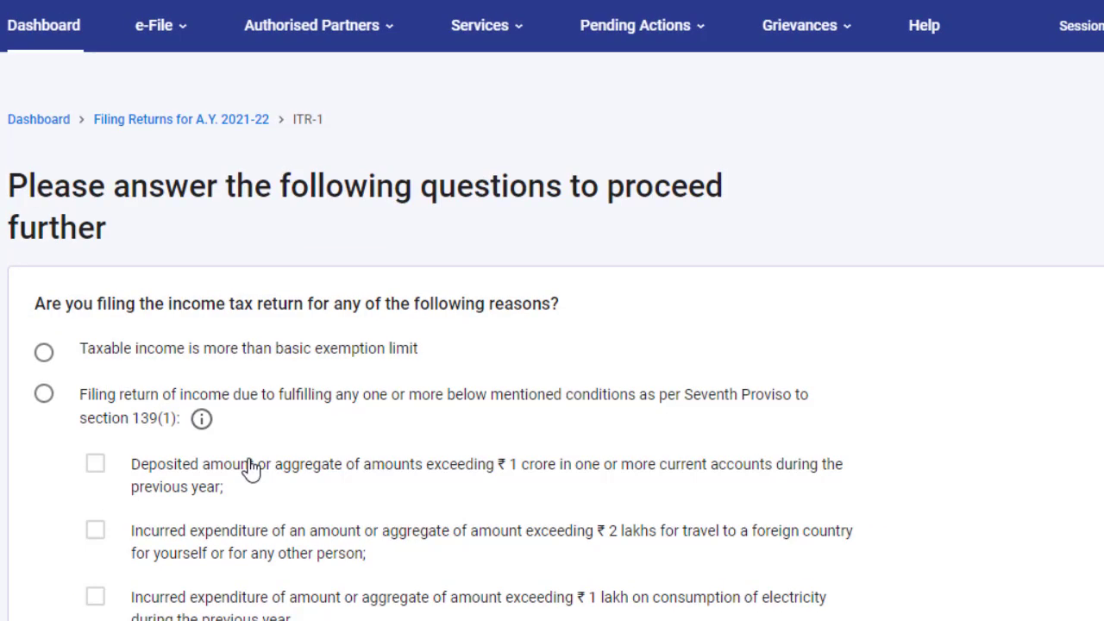
scroll(326, 528, "down", 2)
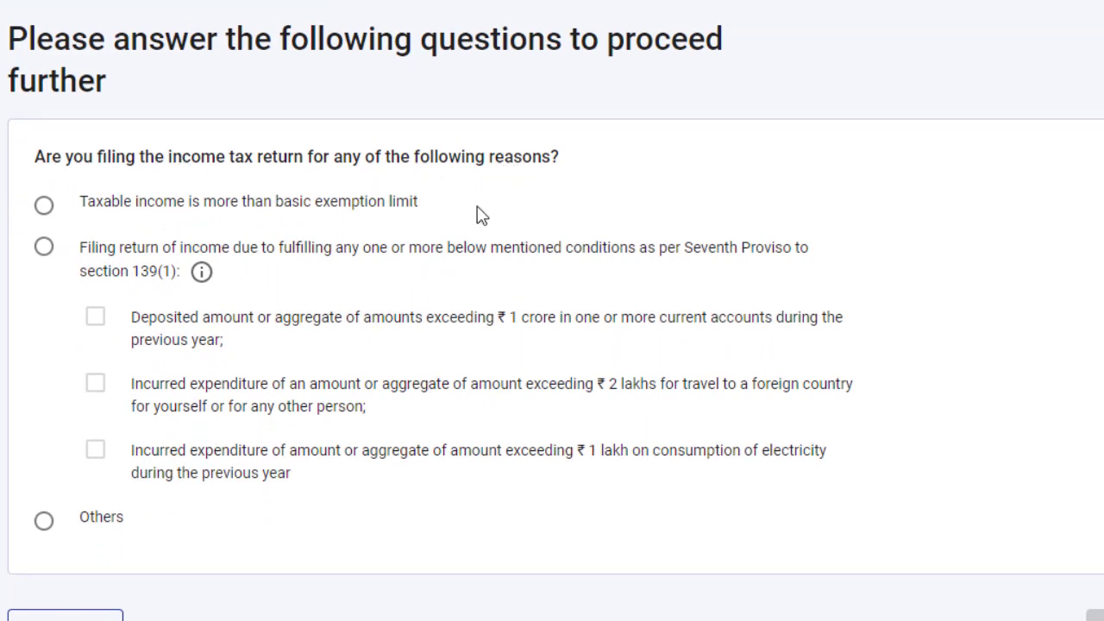
left_click(86, 241)
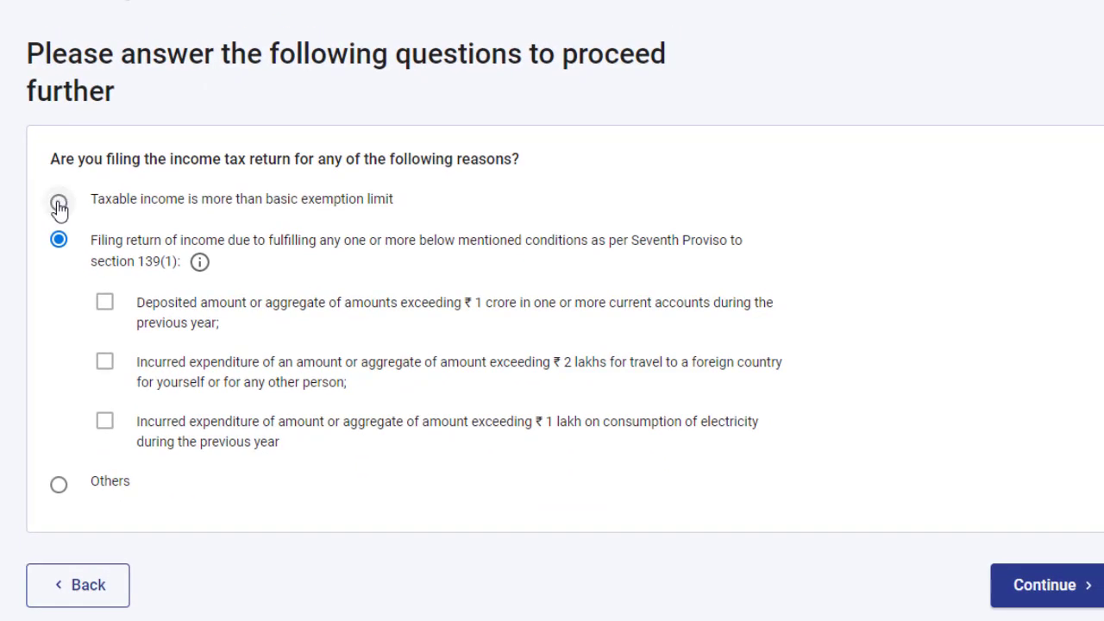
left_click(58, 205)
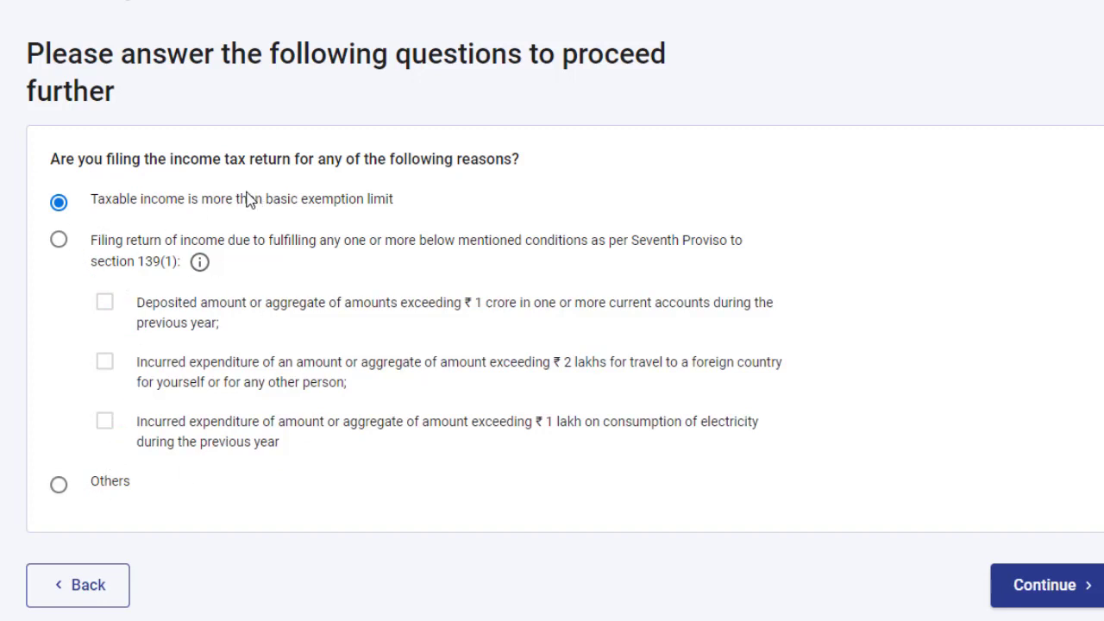
left_click(1087, 591)
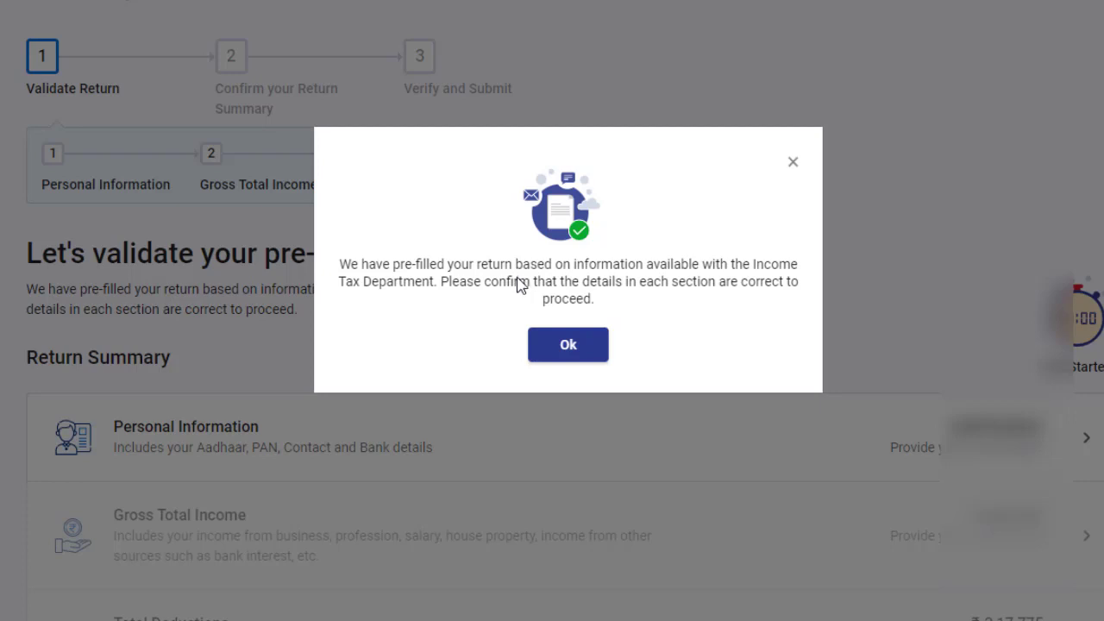
Step: Acknowledge the pre-filled return notice and open the Personal Information section from the Return Summary
left_click(582, 358)
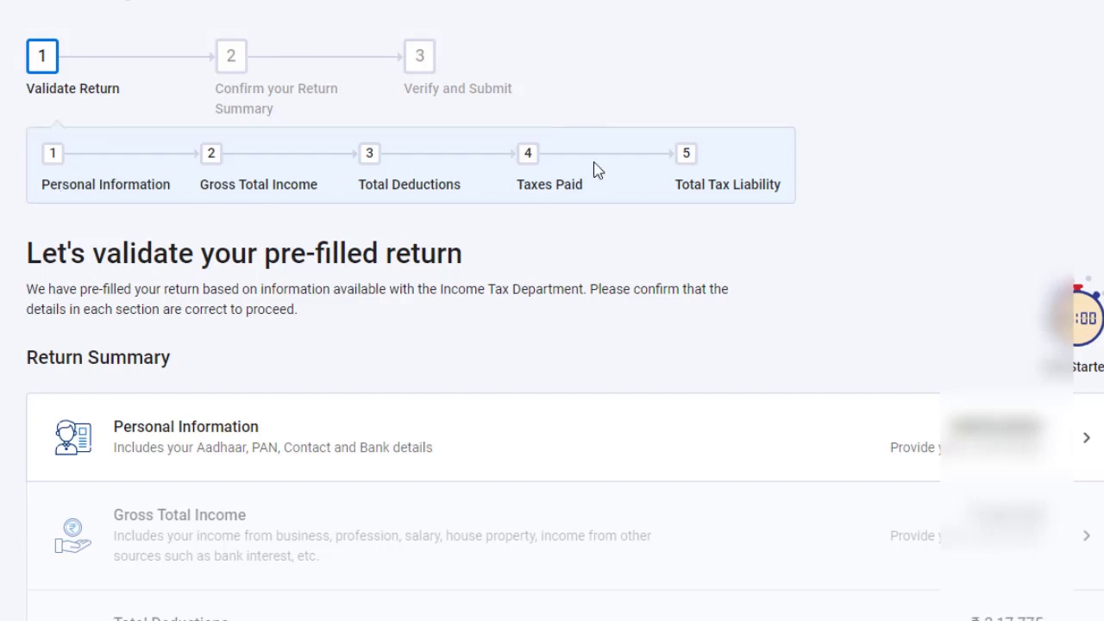
scroll(515, 256, "down", 3)
scroll(428, 290, "down", 2)
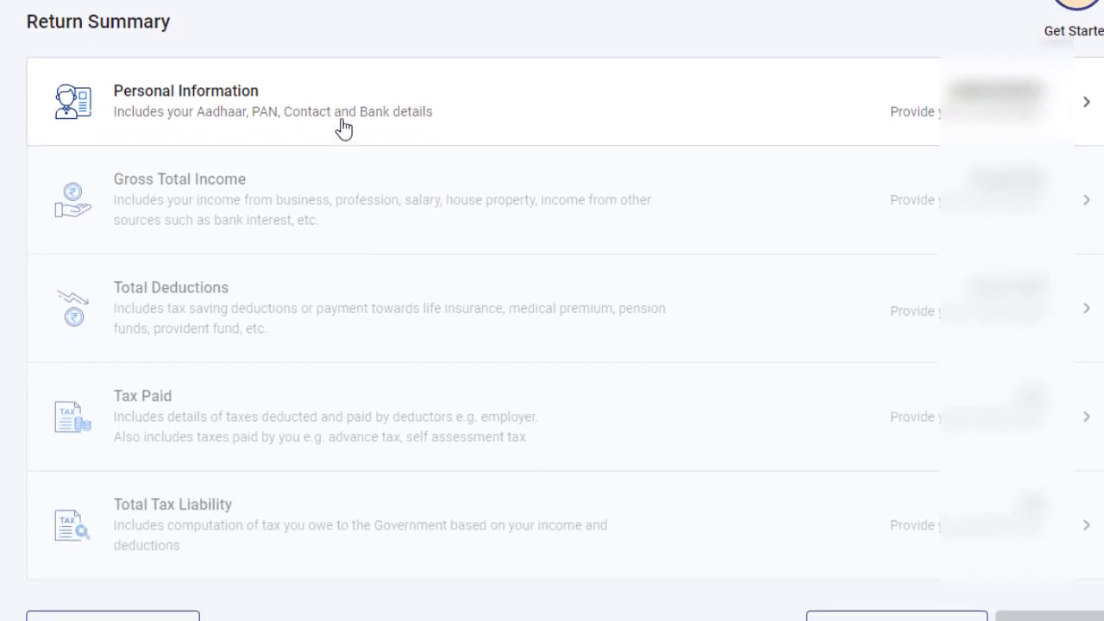
scroll(330, 504, "up", 1)
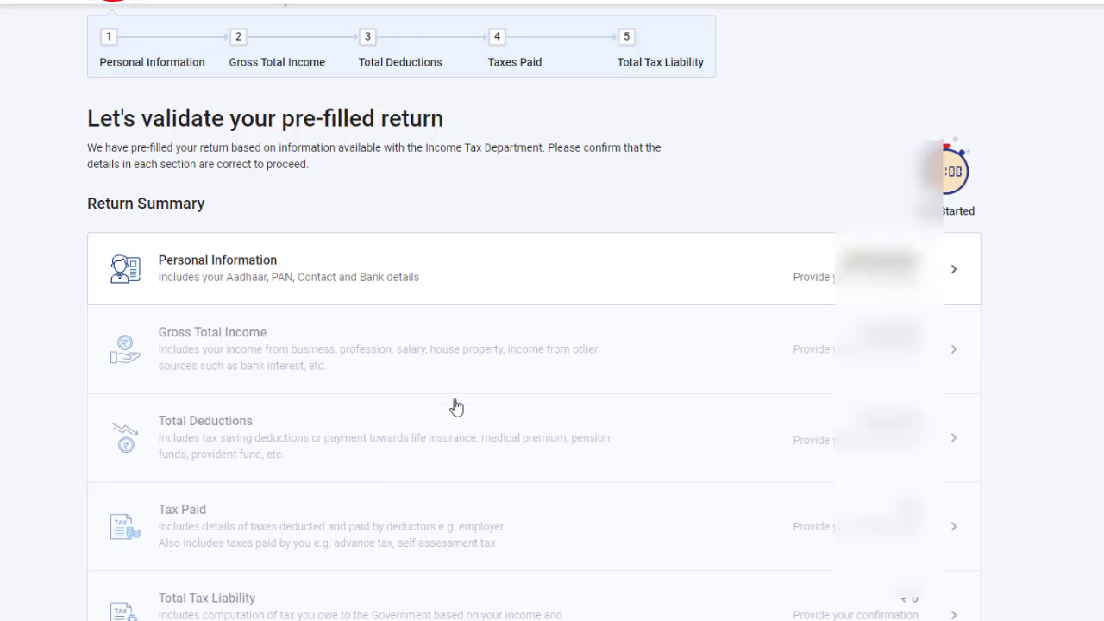
left_click(578, 296)
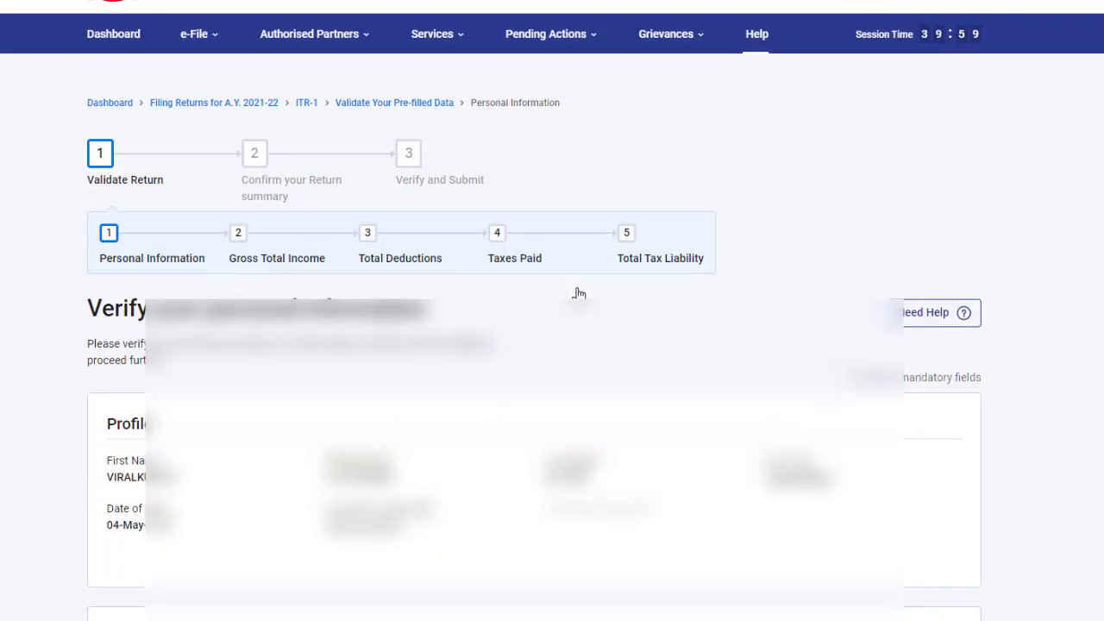
Step: Review the pre-filled profile, contact details and Nature of Employment options in the personal information section
scroll(579, 294, "down", 2)
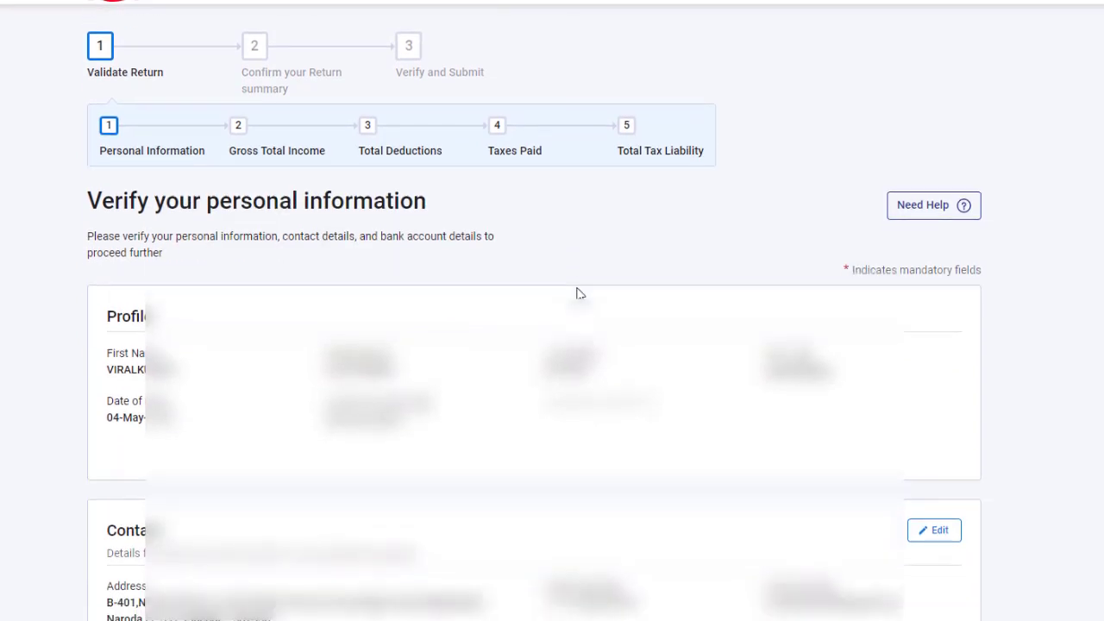
scroll(579, 294, "down", 1)
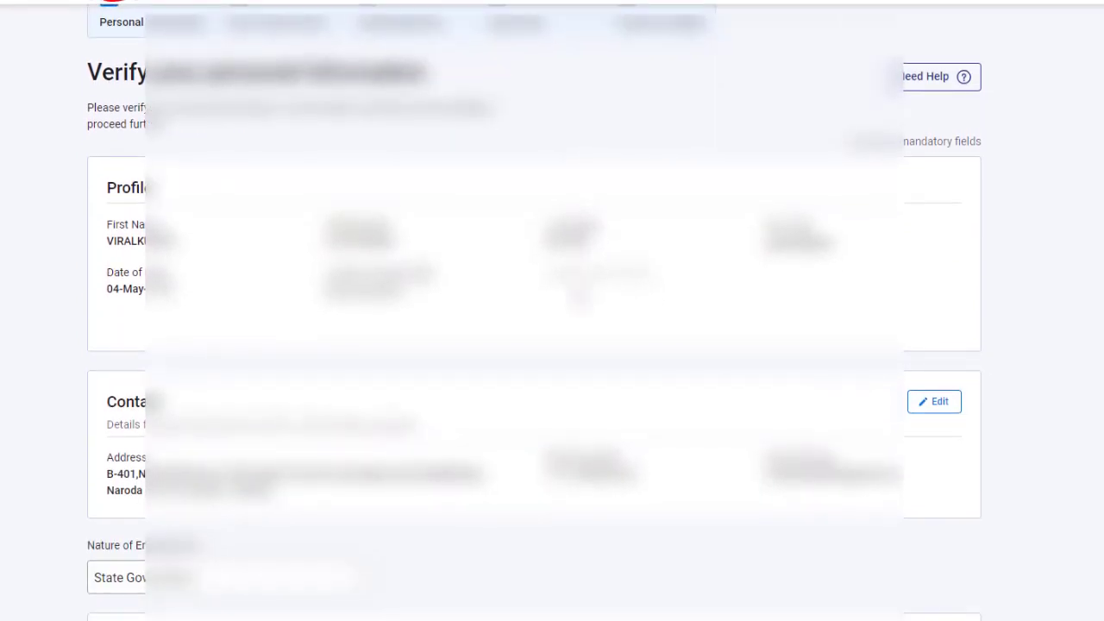
scroll(515, 354, "down", 1)
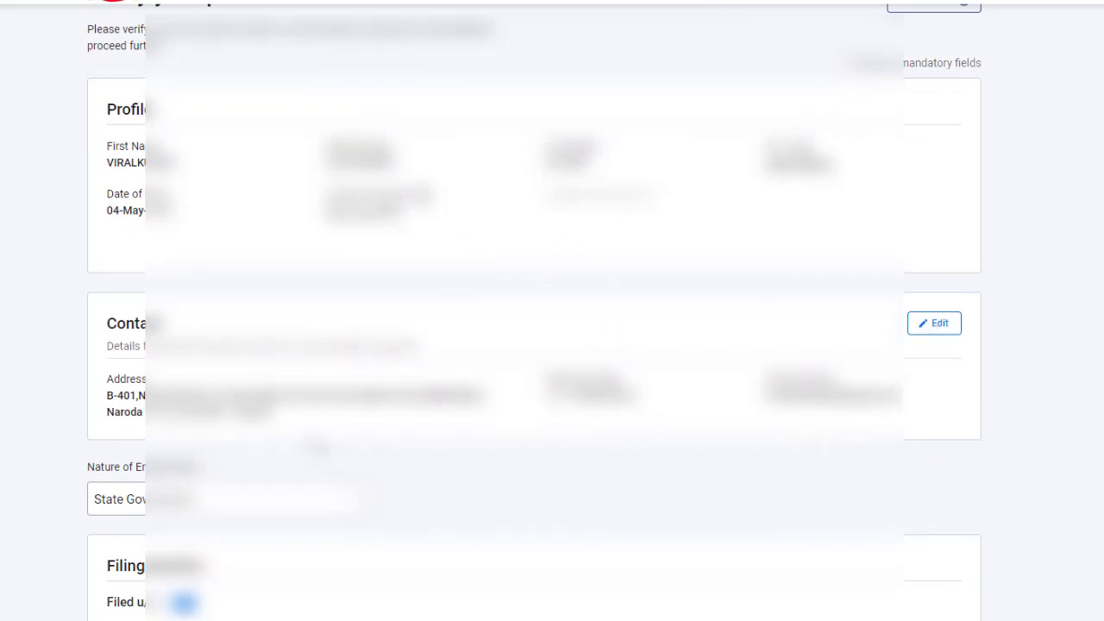
scroll(76, 235, "down", 3)
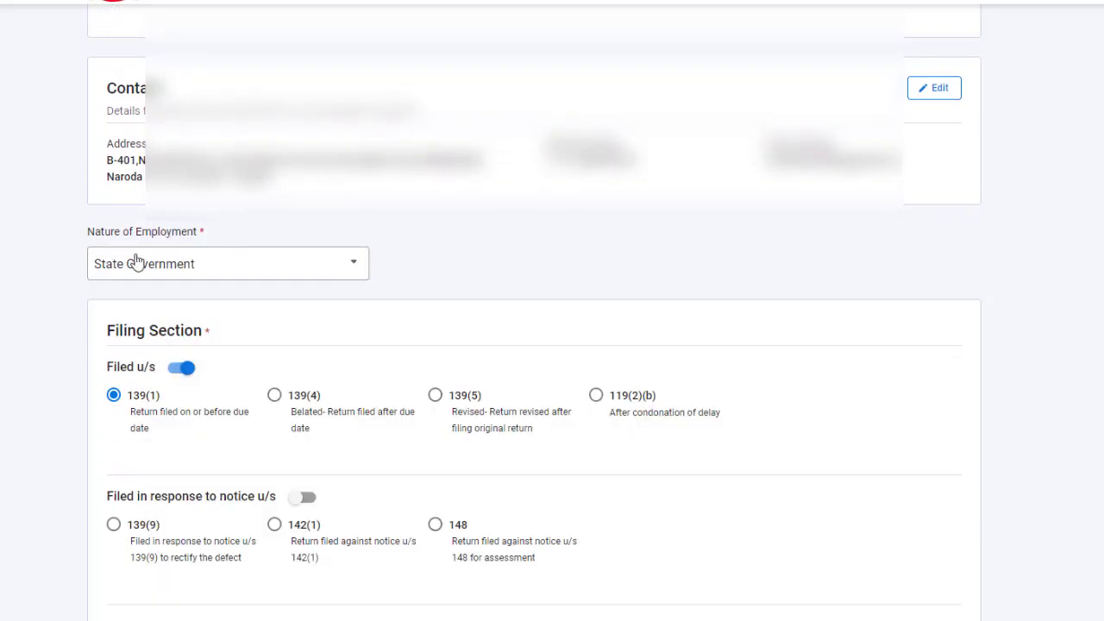
left_click(278, 274)
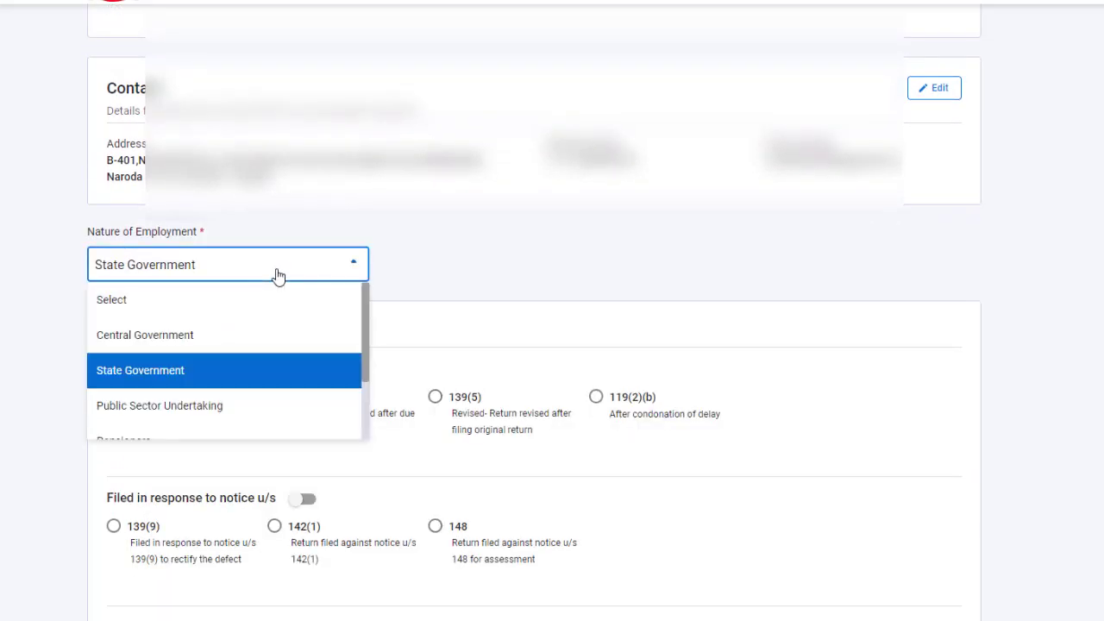
left_click(400, 258)
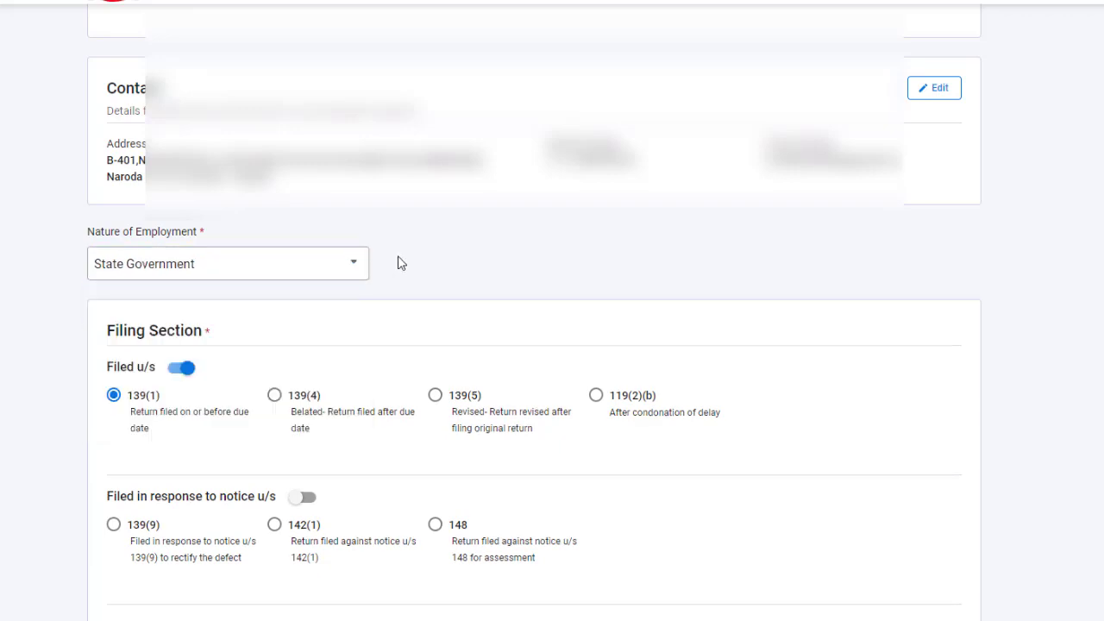
Step: Answer No to opting for the new tax regime u/s 115BAC in the Filing Section
scroll(400, 263, "down", 2)
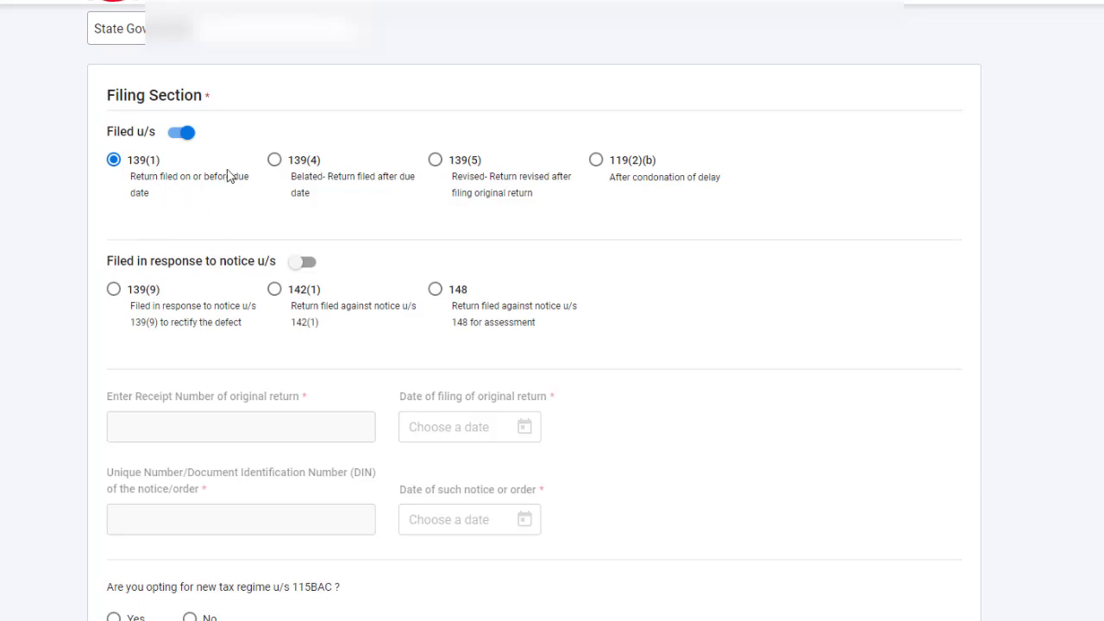
scroll(198, 194, "down", 1)
scroll(205, 190, "down", 4)
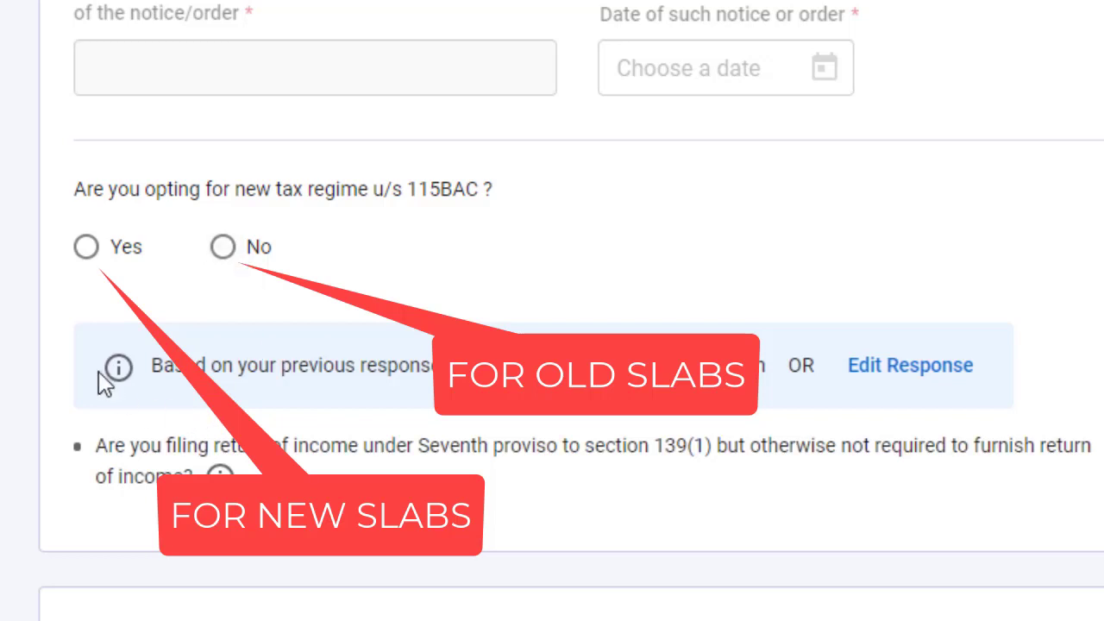
left_click(223, 247)
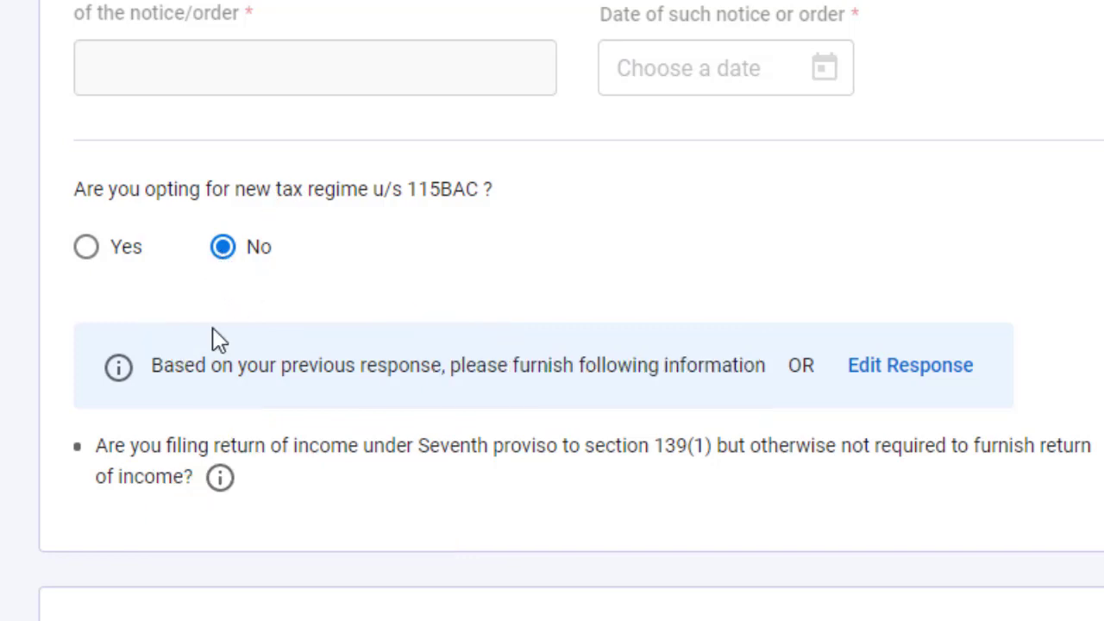
Step: Check the bank account selected for refund under Bank Details and confirm the Personal Information section
scroll(349, 435, "down", 5)
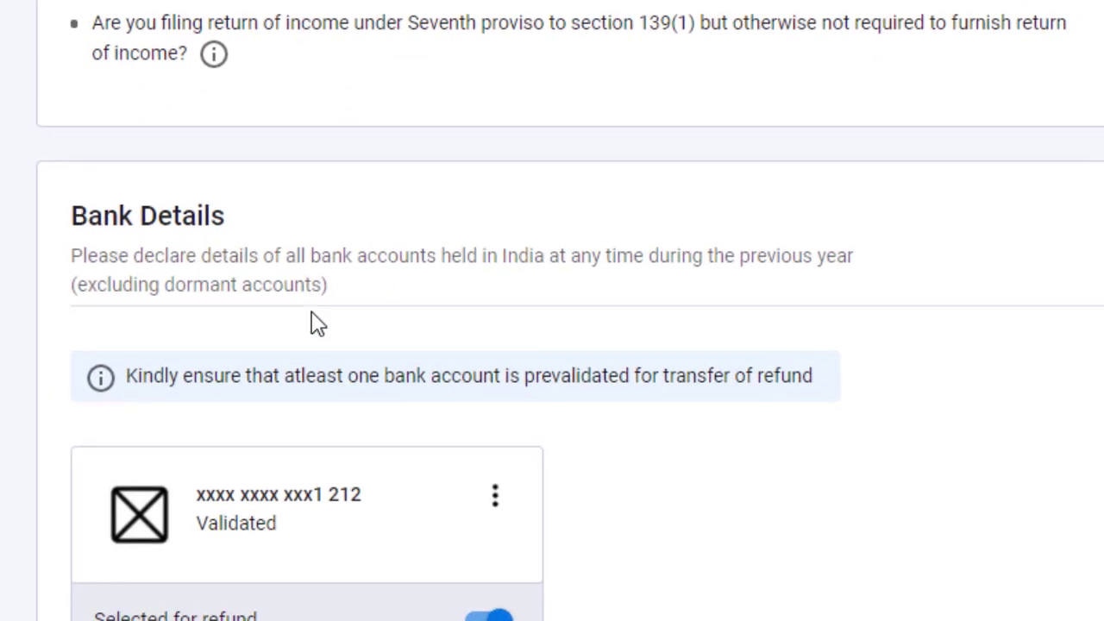
scroll(153, 209, "down", 1)
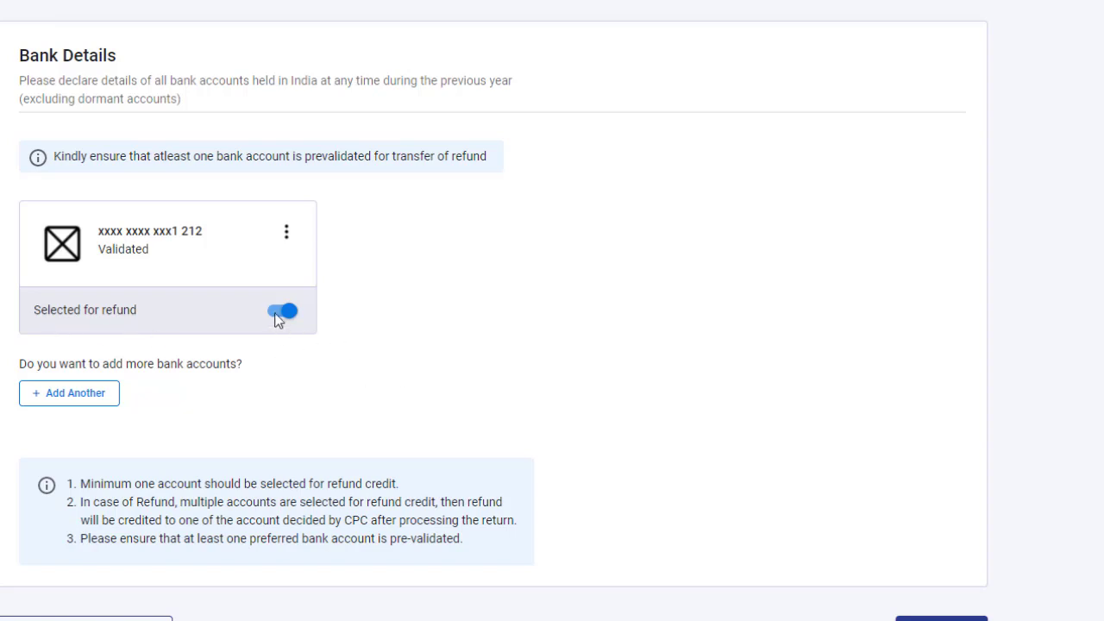
scroll(275, 318, "down", 1)
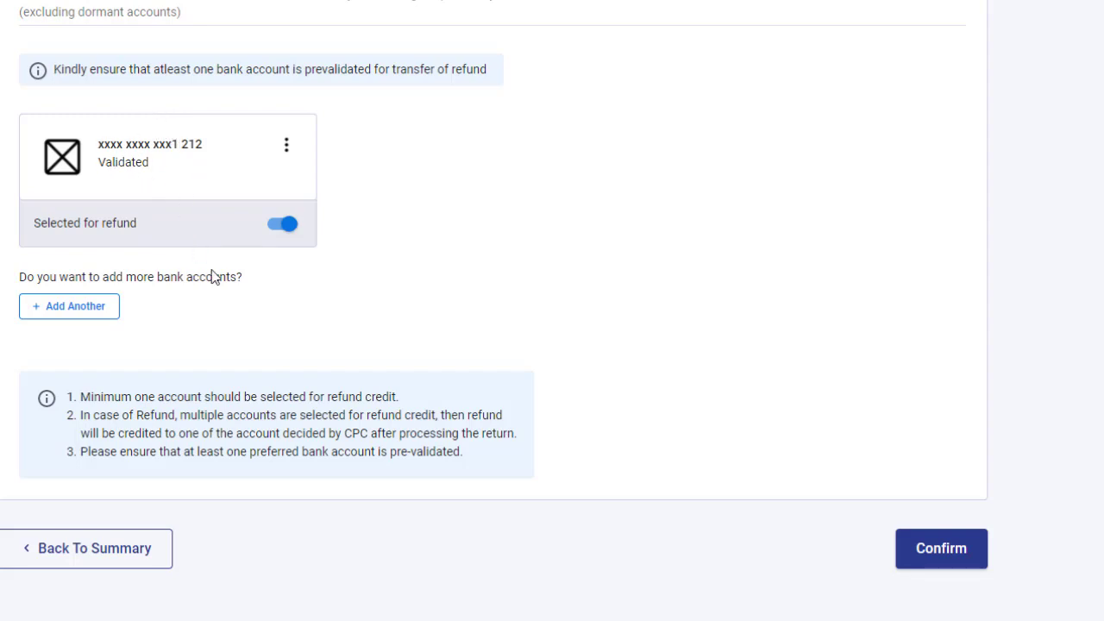
left_click(933, 556)
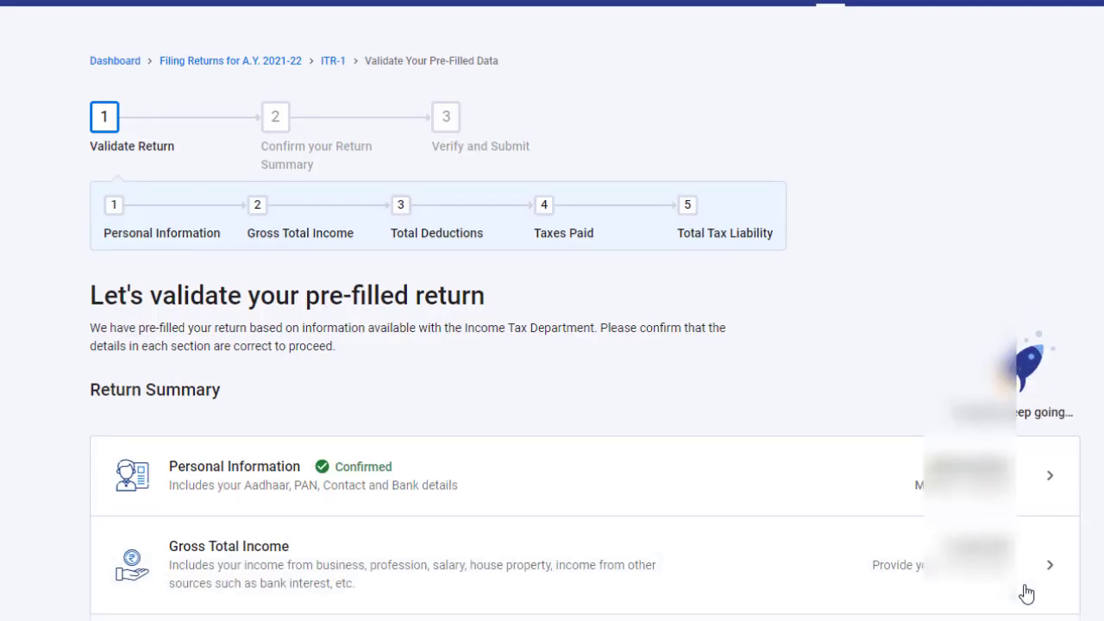
scroll(813, 395, "down", 2)
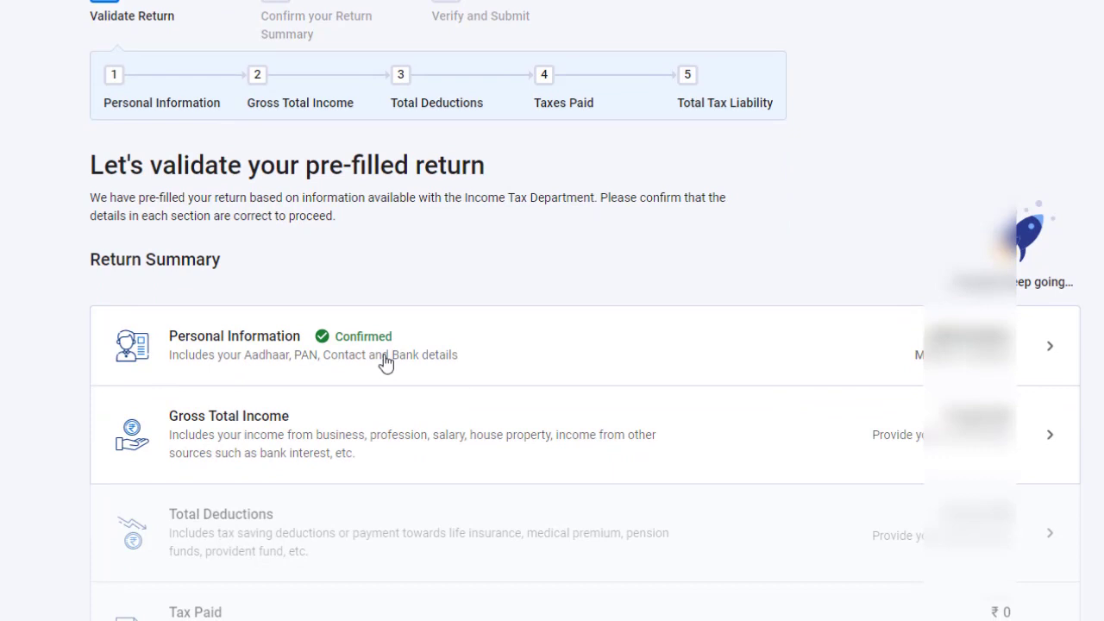
Step: Open Gross Total Income and answer No to the travel/uniform and Special Compensatory Allowance exemption questions under Salary Exemption
scroll(386, 363, "down", 1)
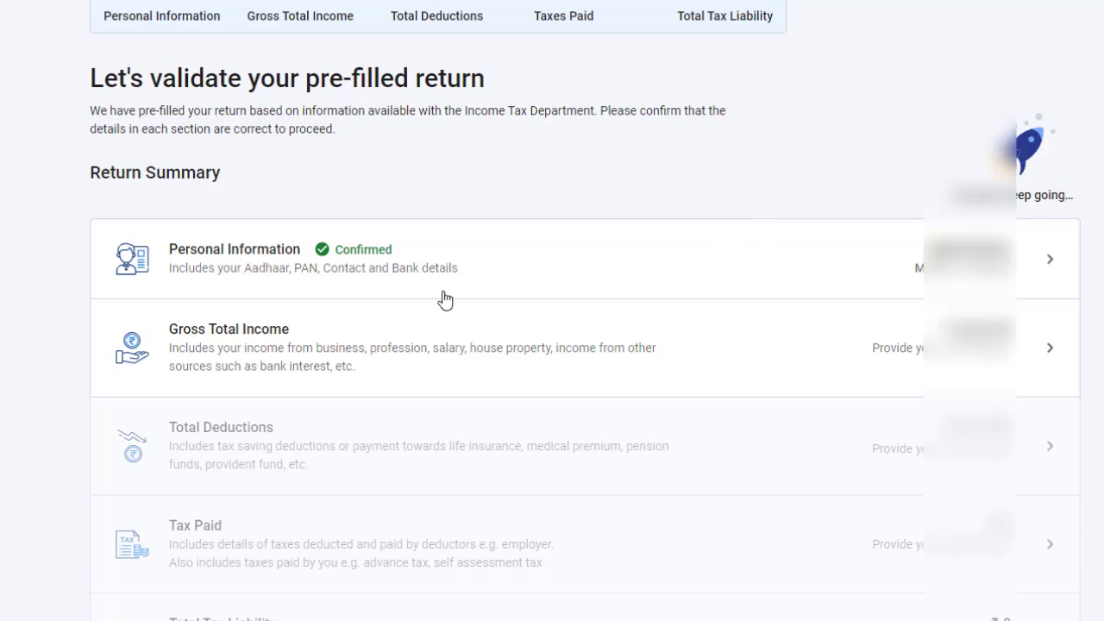
left_click(460, 369)
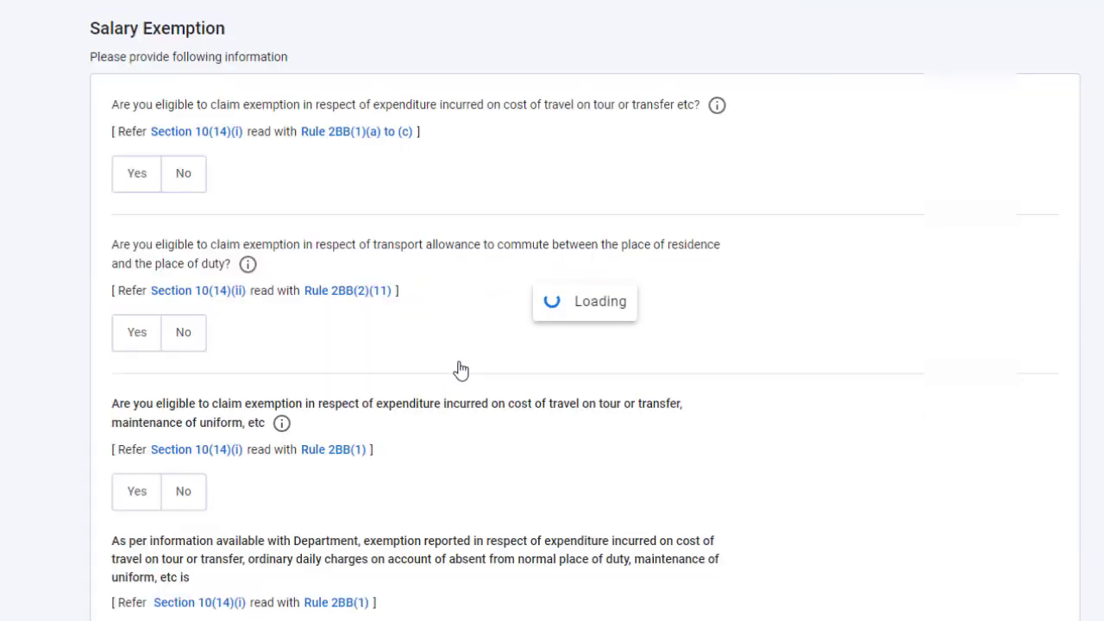
scroll(556, 278, "down", 2)
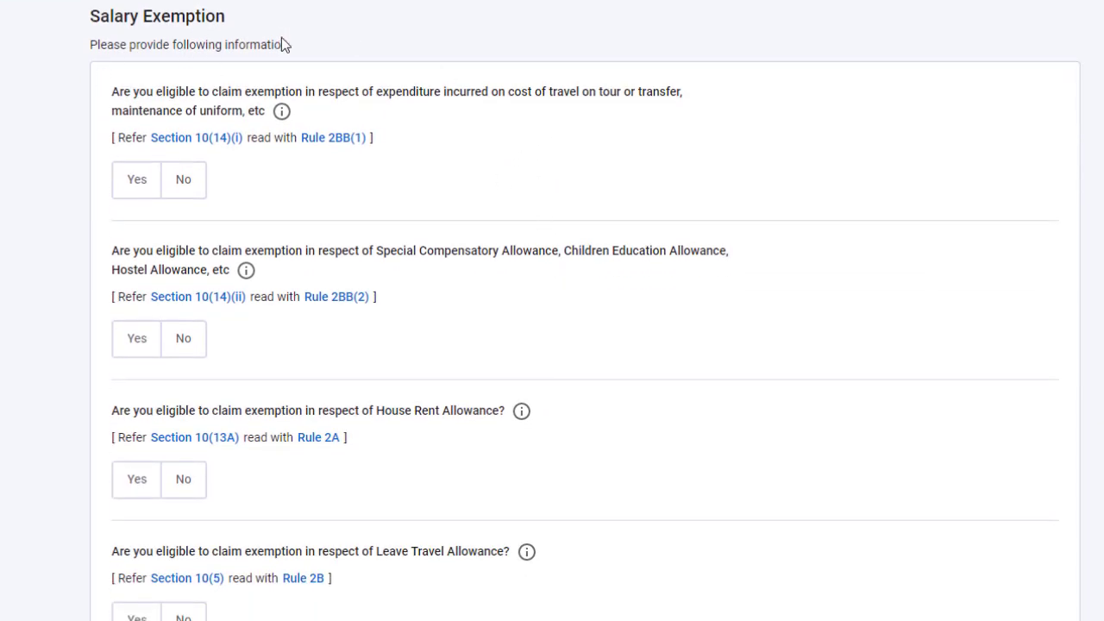
left_click(182, 180)
scroll(181, 186, "down", 1)
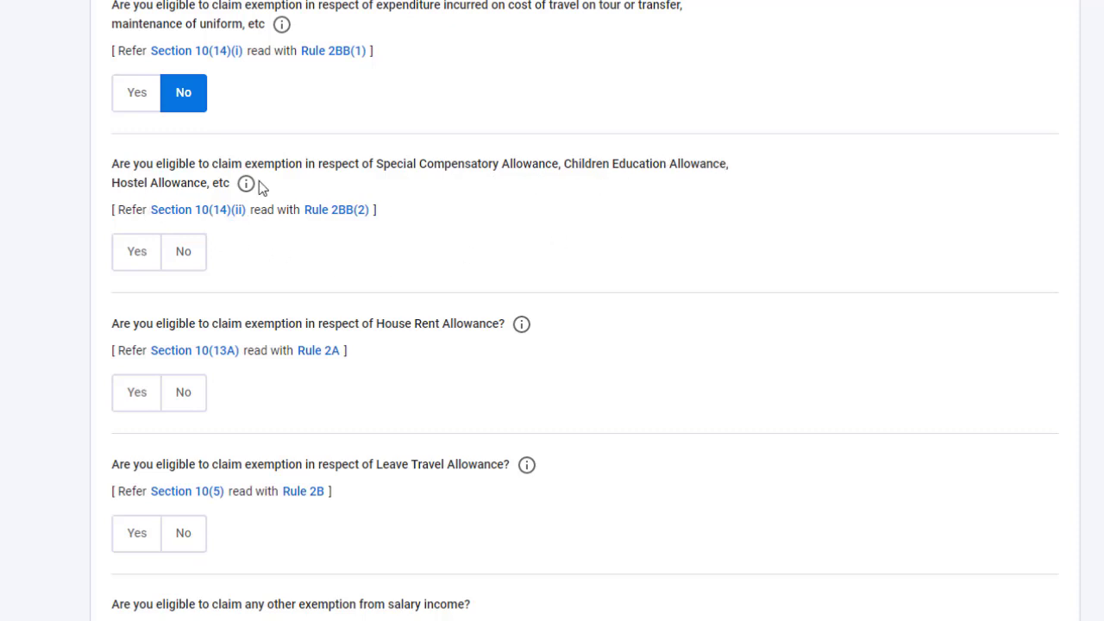
scroll(239, 220, "down", 1)
left_click(180, 166)
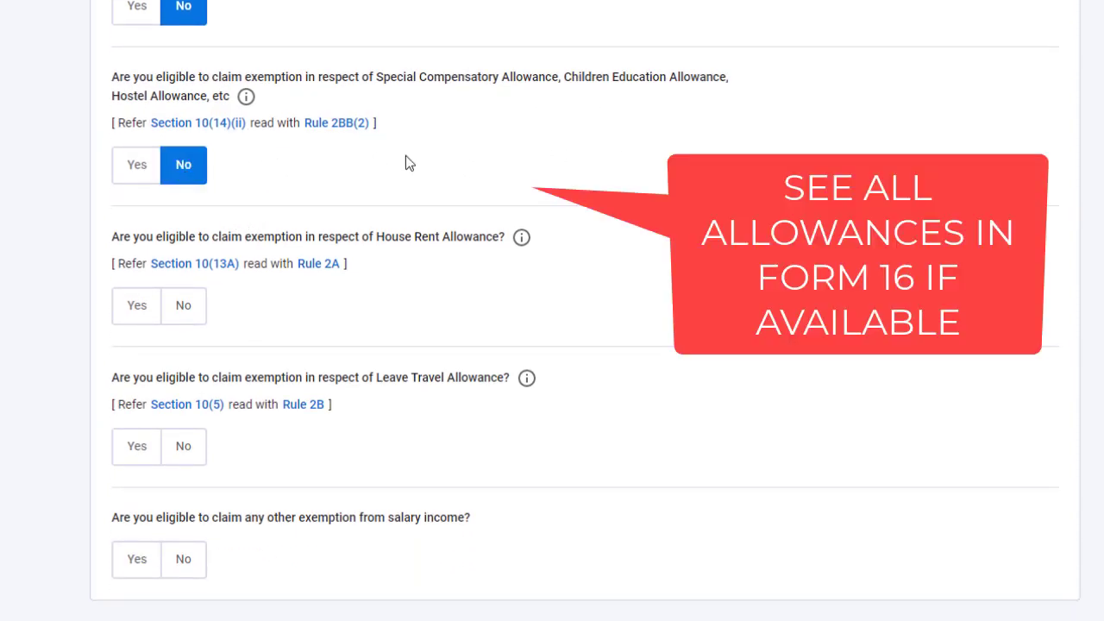
Step: Answer No to the exemption questions for House Rent Allowance, Leave Travel Allowance and any other salary income
scroll(405, 159, "down", 1)
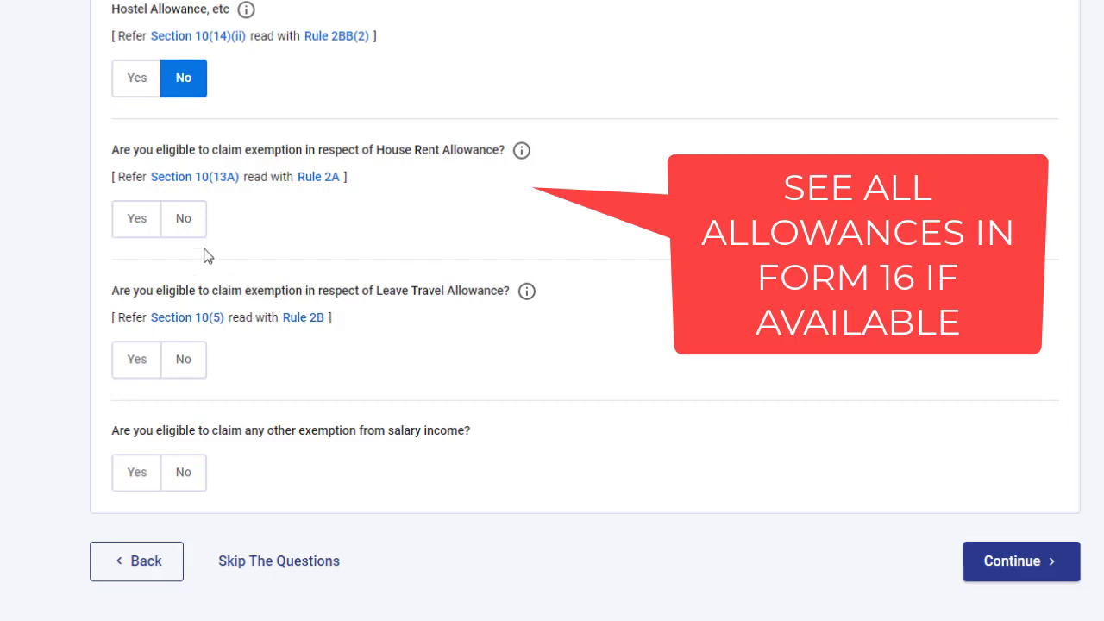
left_click(183, 219)
scroll(382, 230, "down", 1)
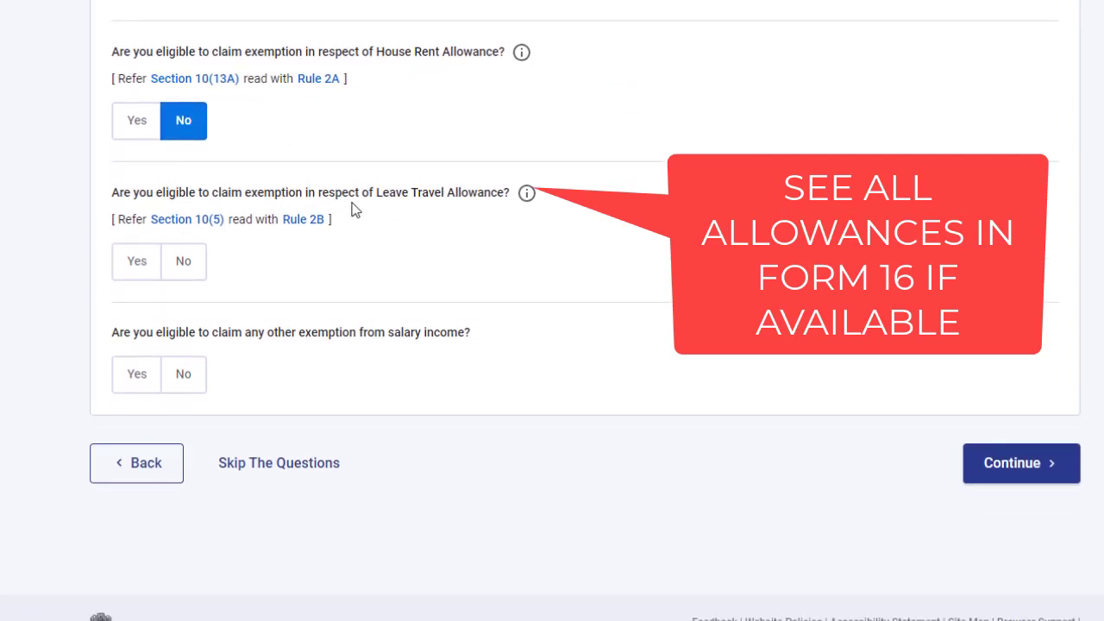
left_click(183, 261)
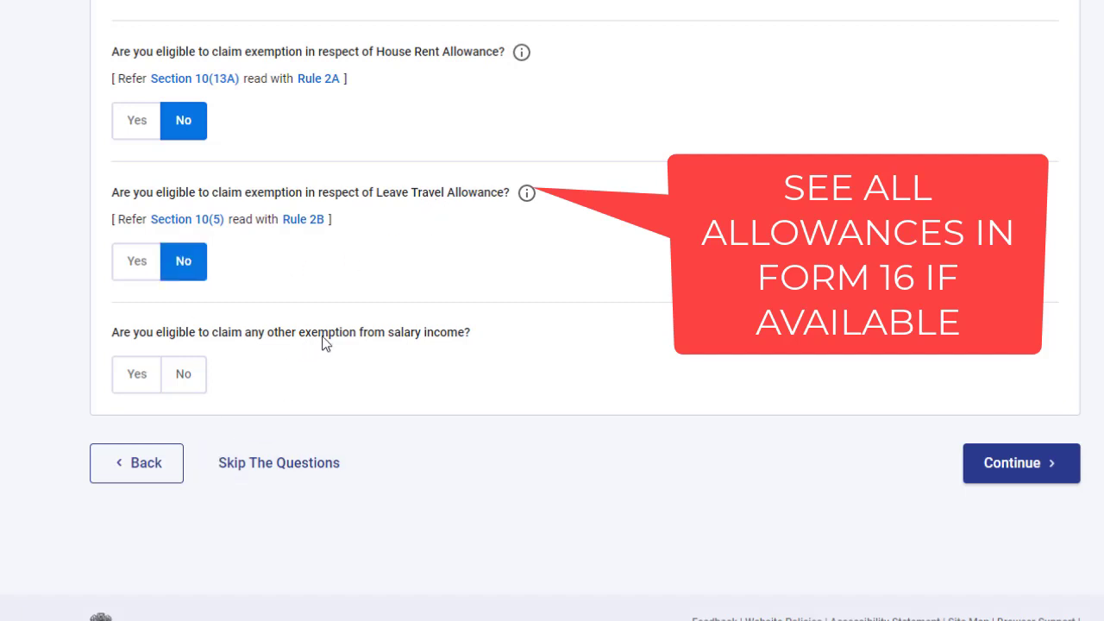
left_click(183, 376)
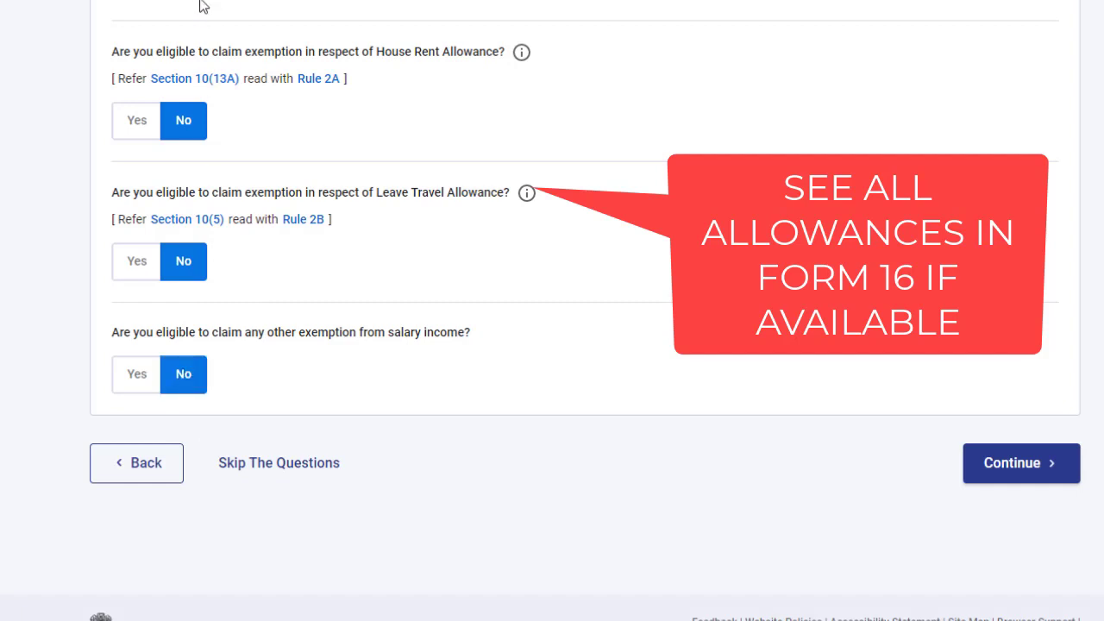
Step: Try answering Yes to the House Rent Allowance exemption to bring up its amount field, and restore No
scroll(206, 379, "up", 2)
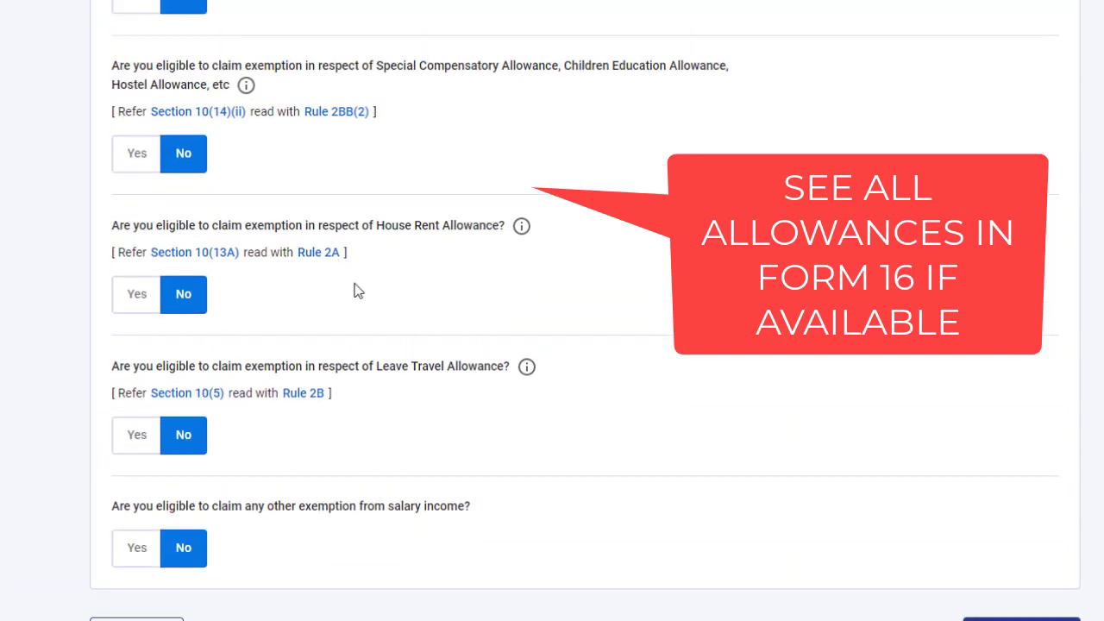
left_click(130, 298)
left_click(210, 376)
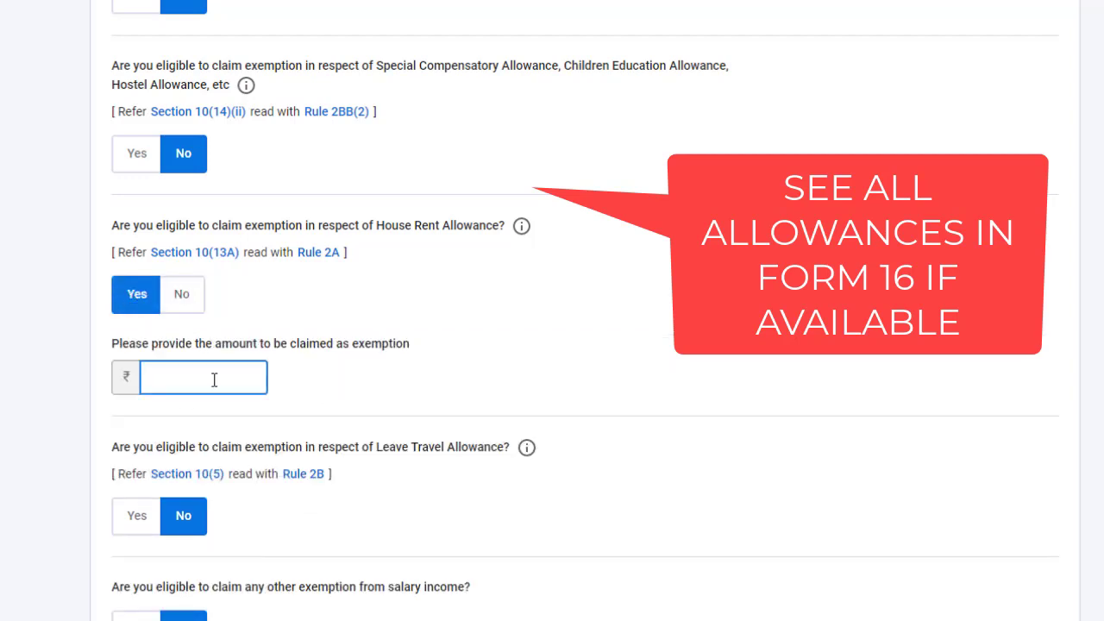
left_click(193, 301)
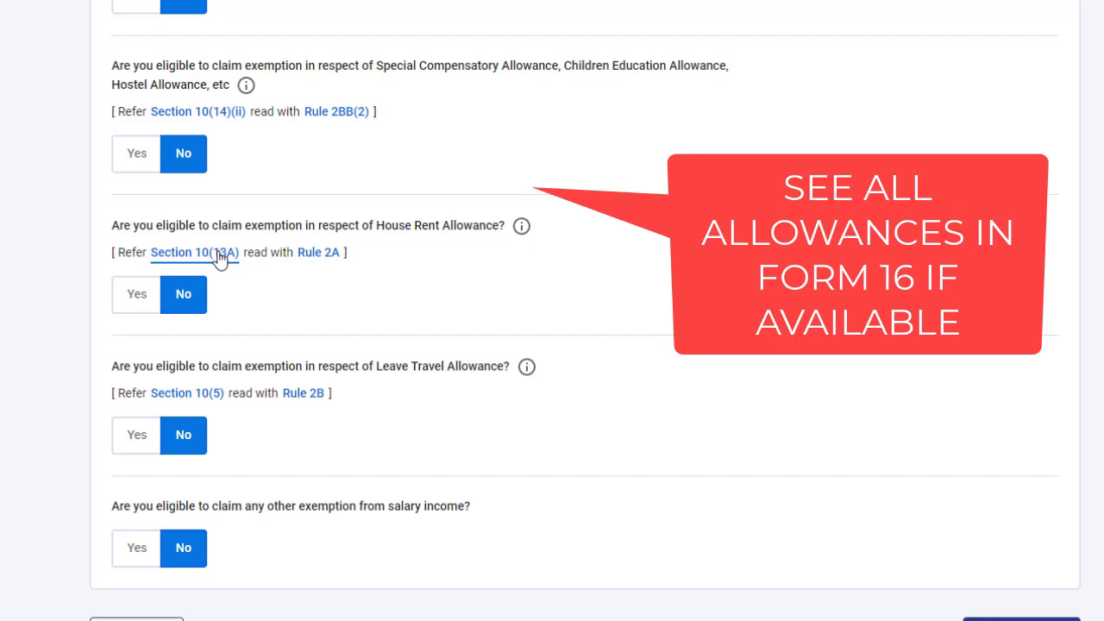
left_click(131, 312)
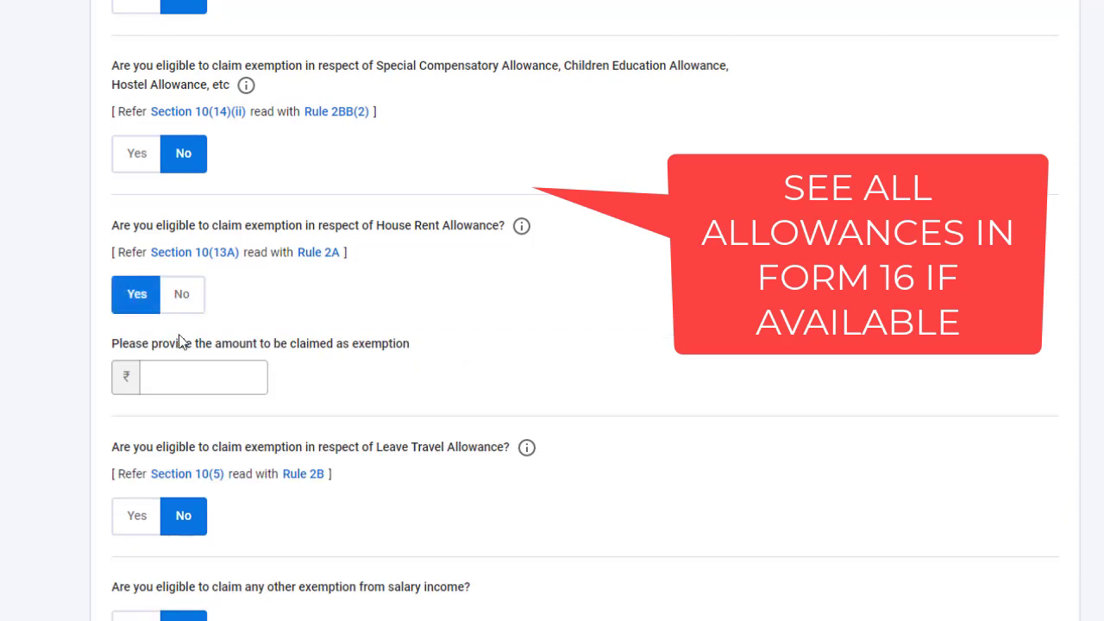
left_click(182, 298)
Step: Submit the Salary Exemption answers and review the pre-filled Income from Salary and House Property details
scroll(281, 178, "down", 2)
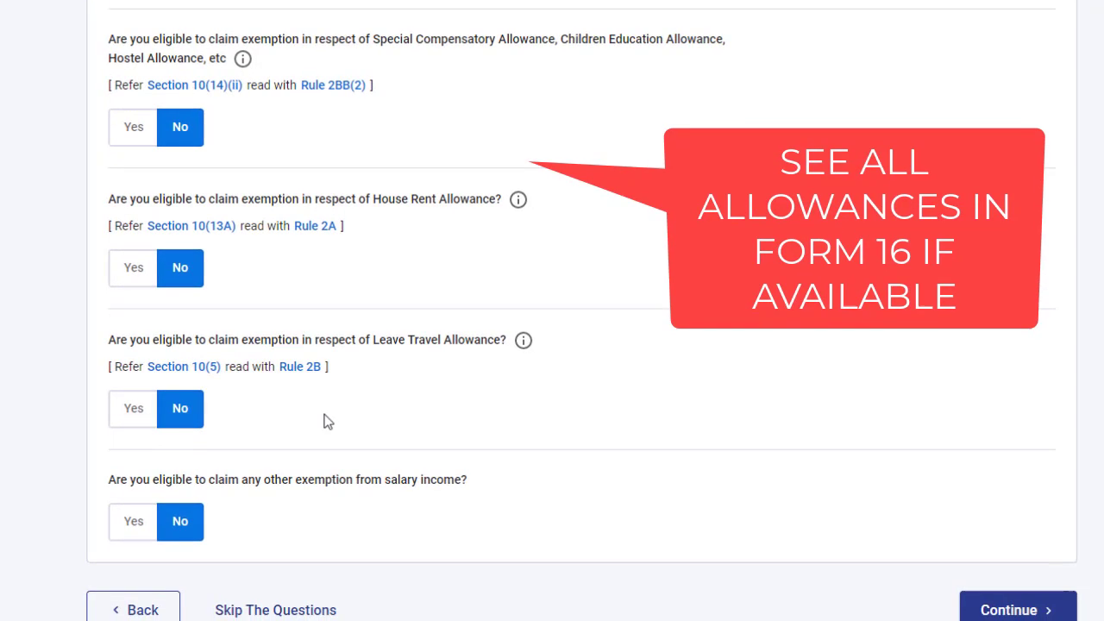
left_click(1002, 586)
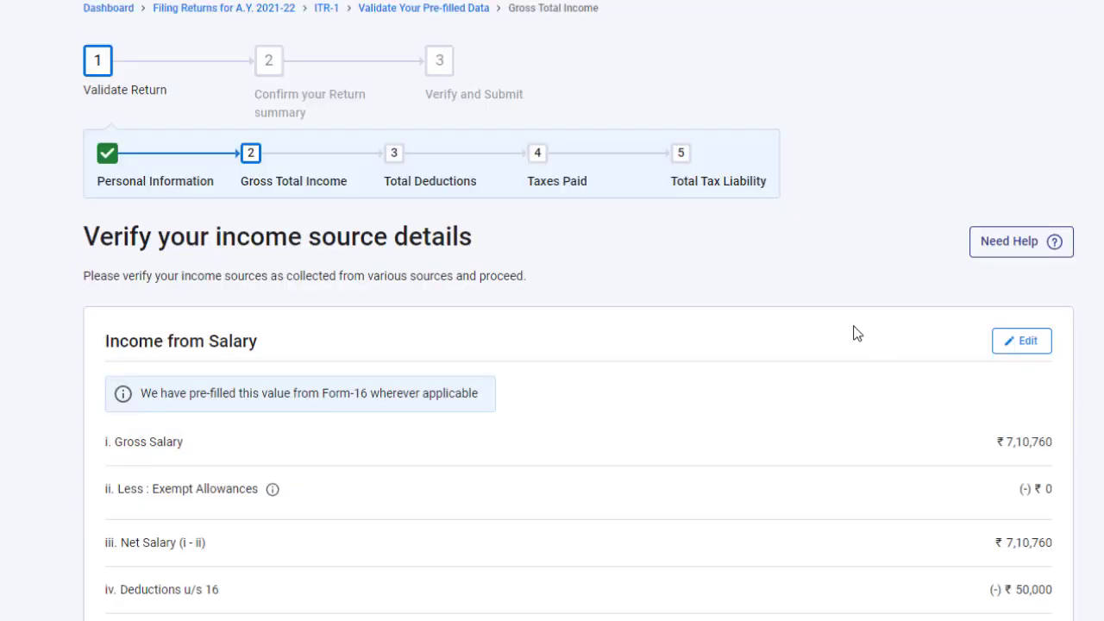
scroll(748, 335, "down", 3)
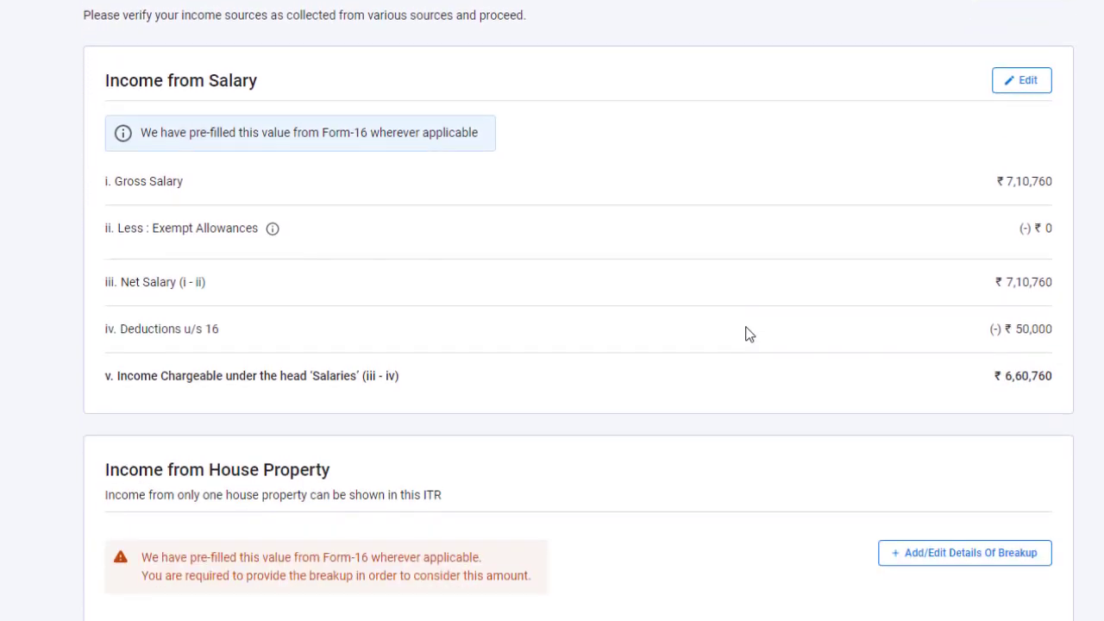
scroll(675, 197, "down", 1)
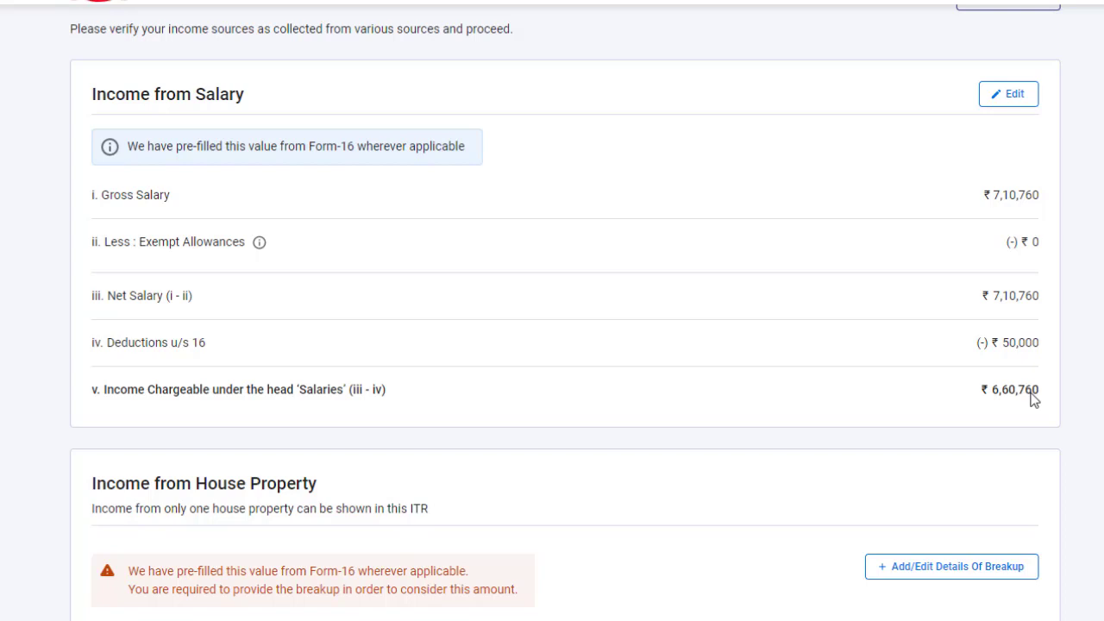
scroll(1033, 399, "down", 2)
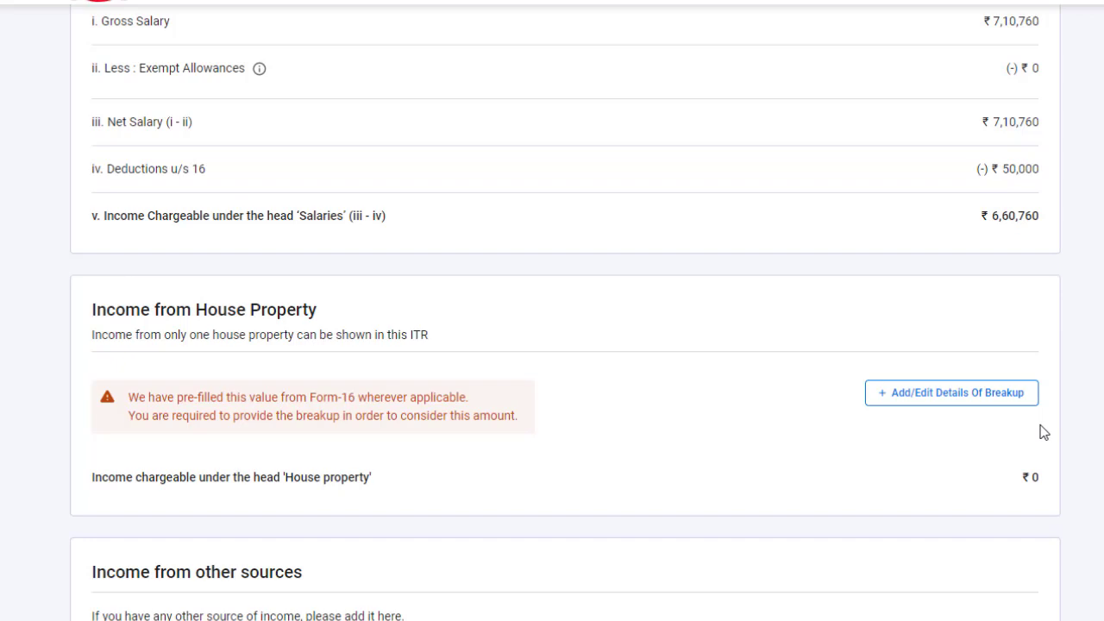
Step: Examine the house property types and the borrowed-capital interest field in the house property breakup form, and leave without adding anything
left_click(965, 398)
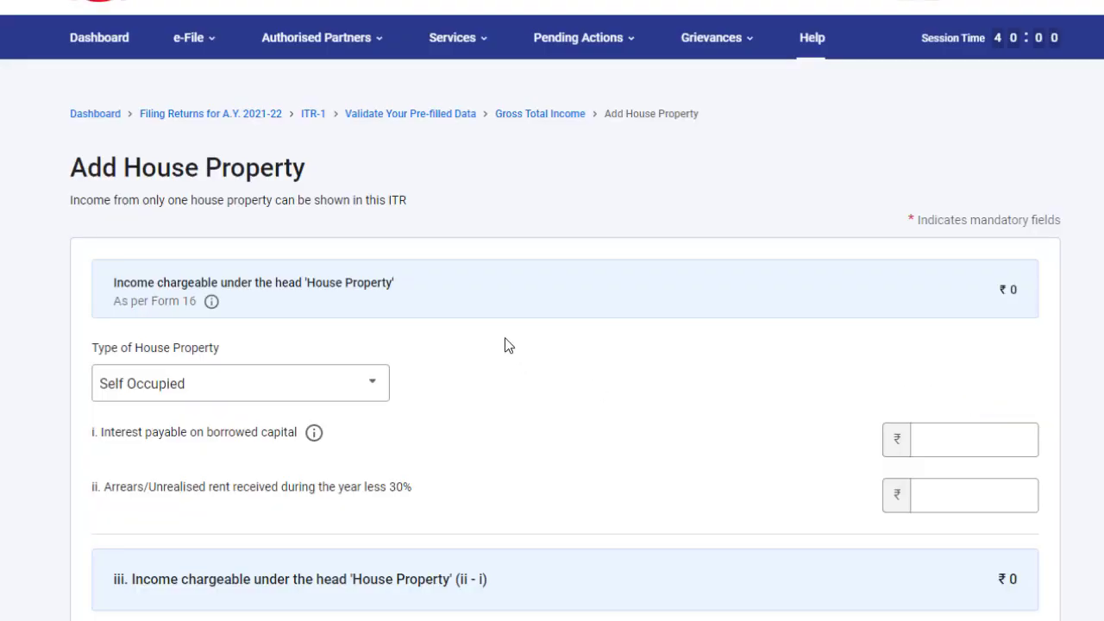
scroll(508, 344, "down", 2)
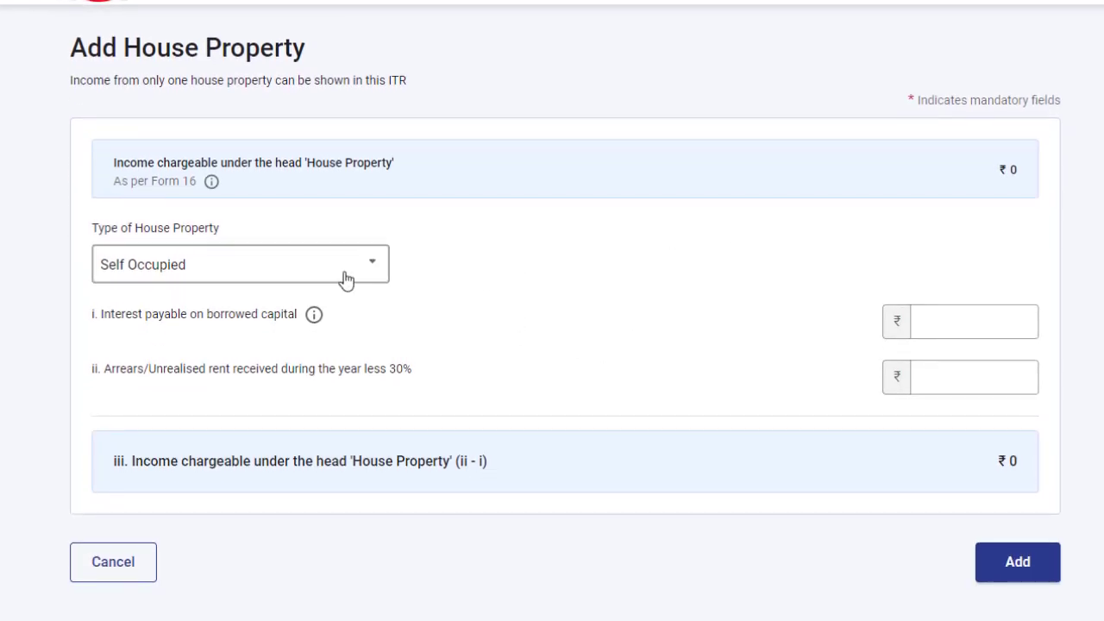
left_click(345, 279)
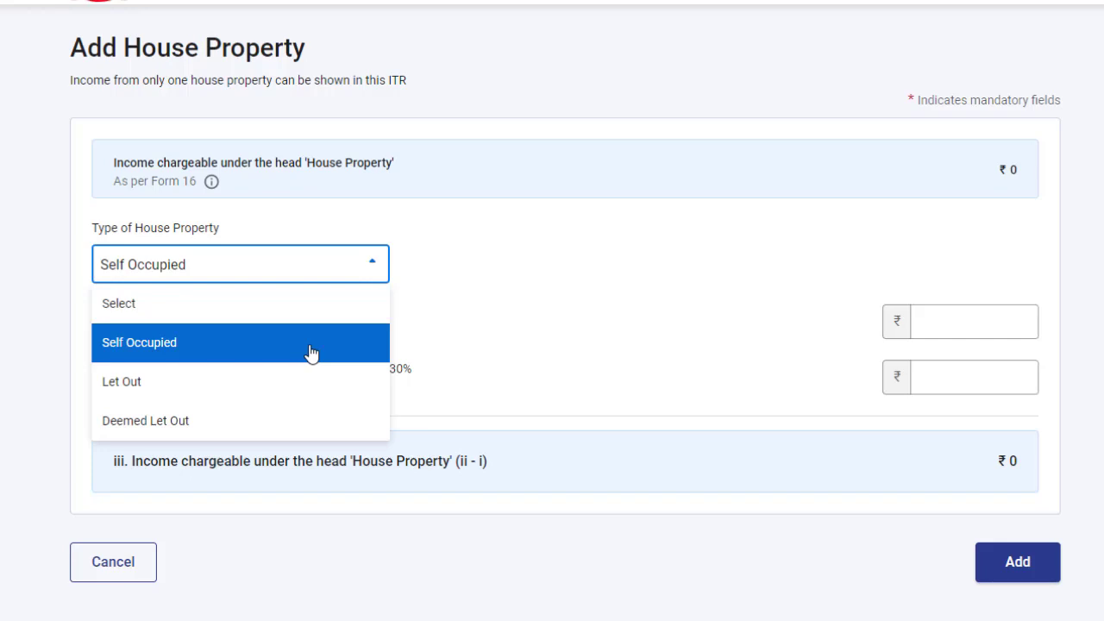
left_click(517, 286)
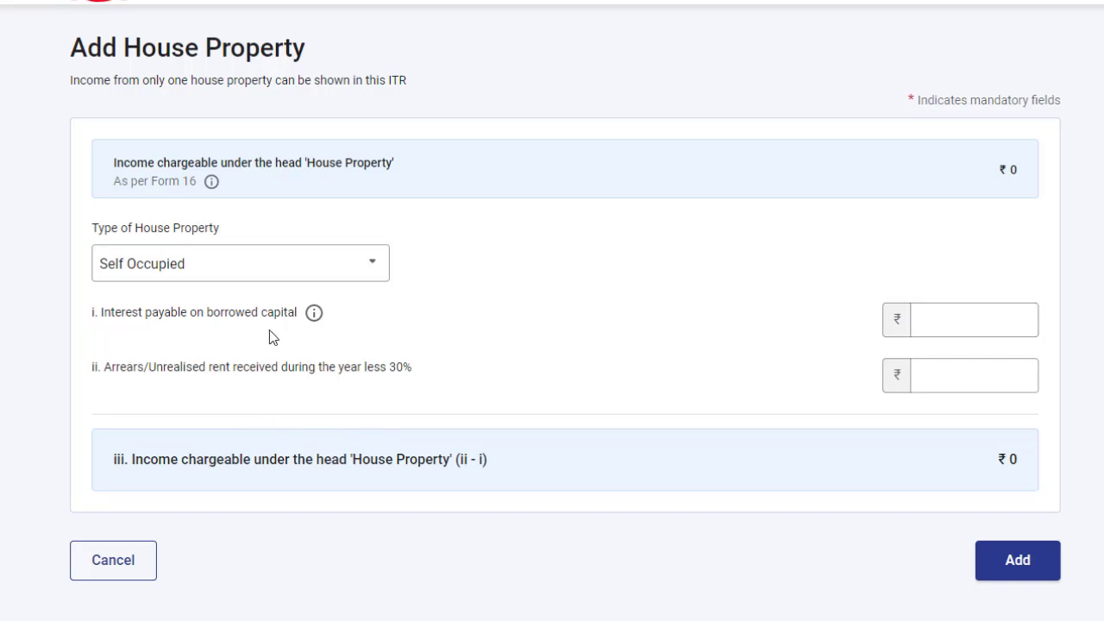
left_click(964, 324)
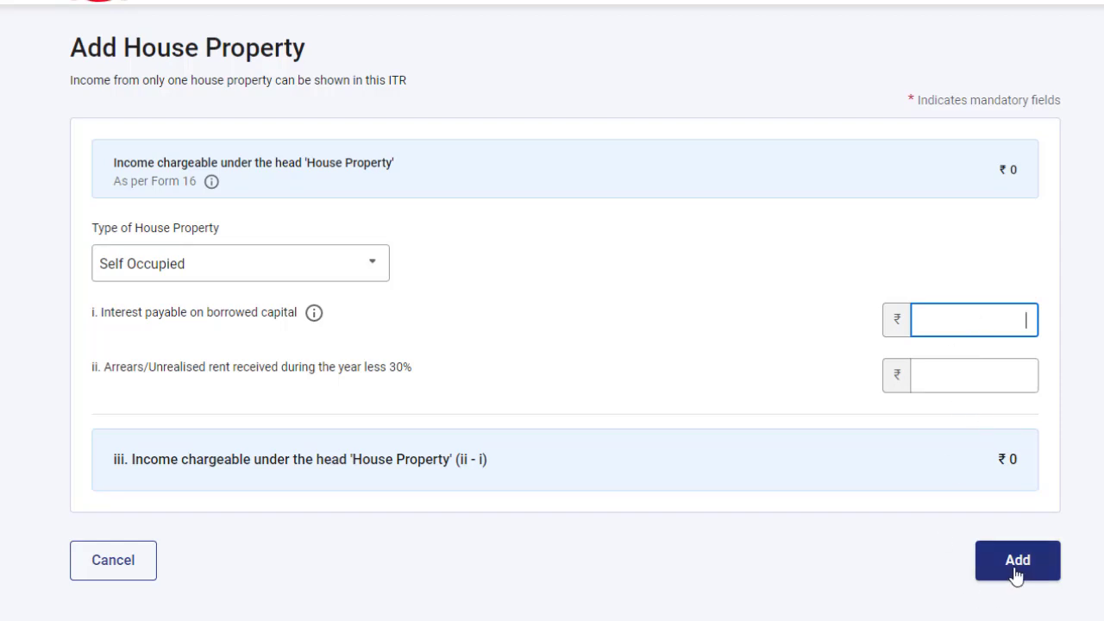
left_click(104, 569)
Step: Open the details of Income from other sources and review the answers on interest, family pension, refund and dividend income
scroll(767, 382, "down", 3)
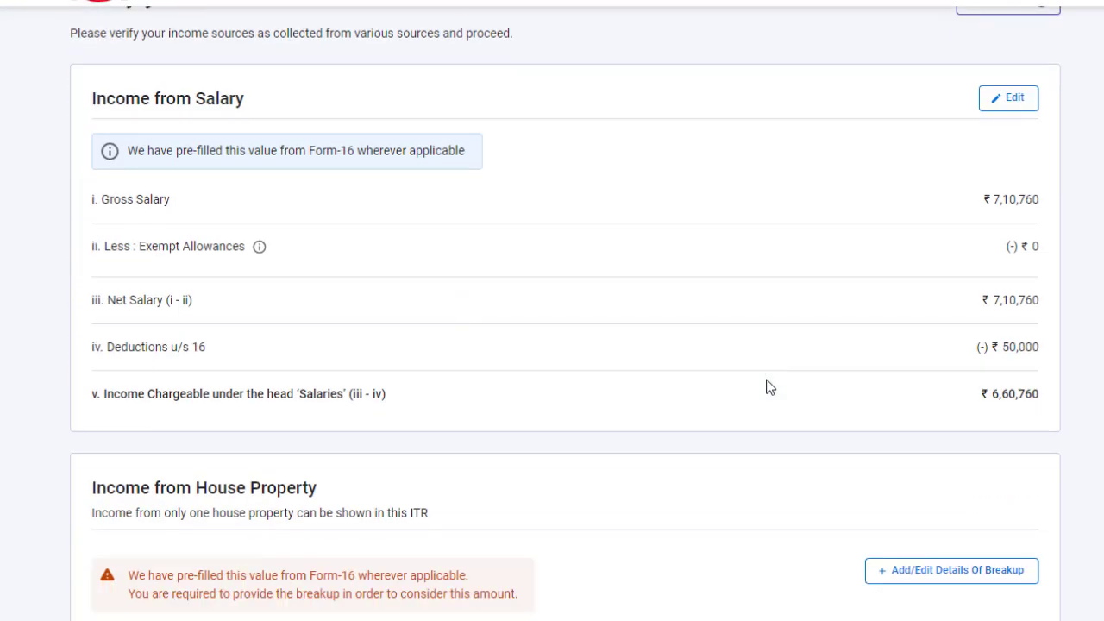
scroll(767, 382, "down", 4)
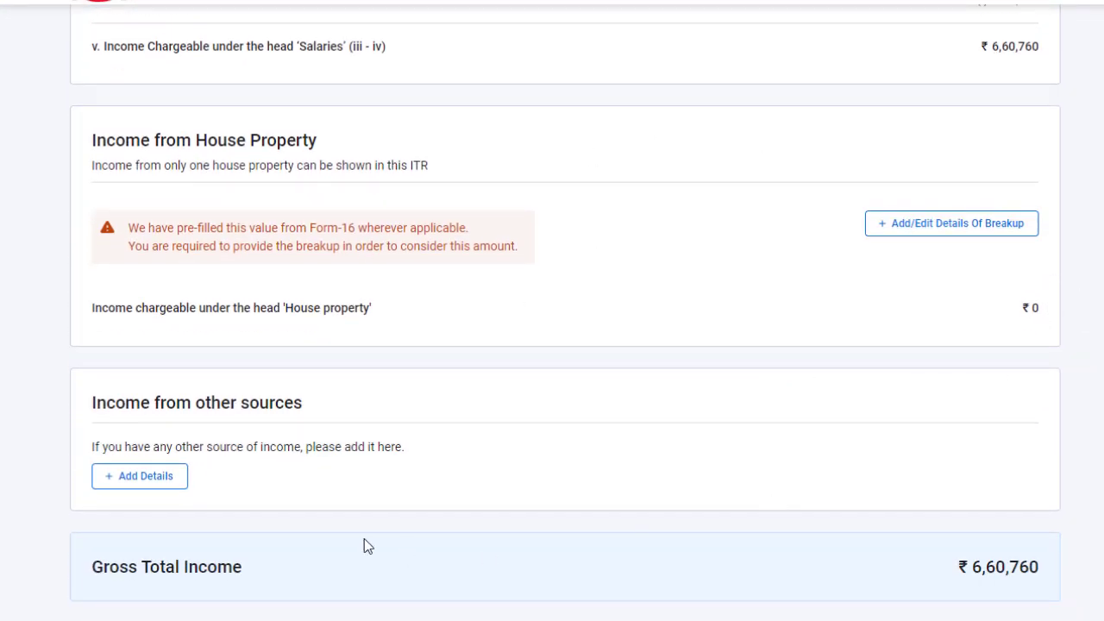
scroll(181, 480, "down", 1)
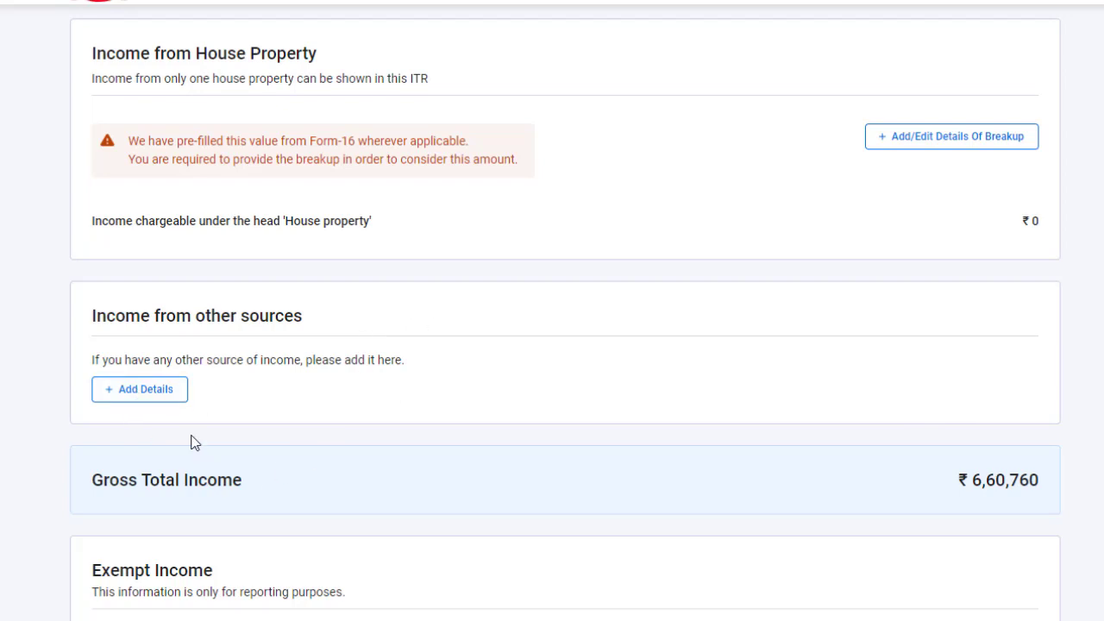
left_click(145, 390)
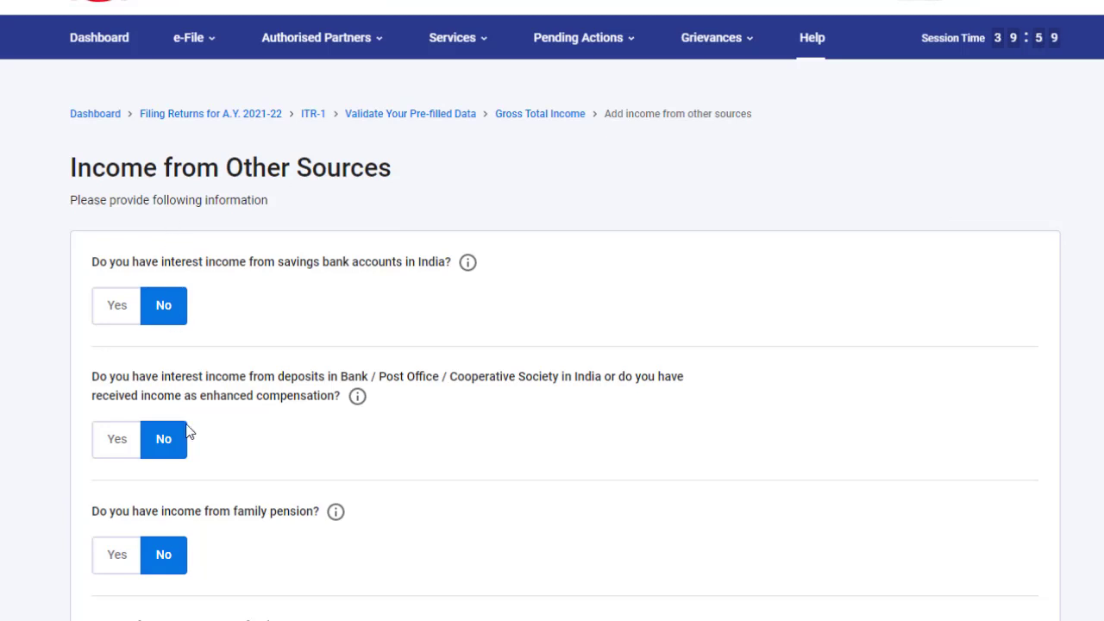
scroll(212, 517, "down", 5)
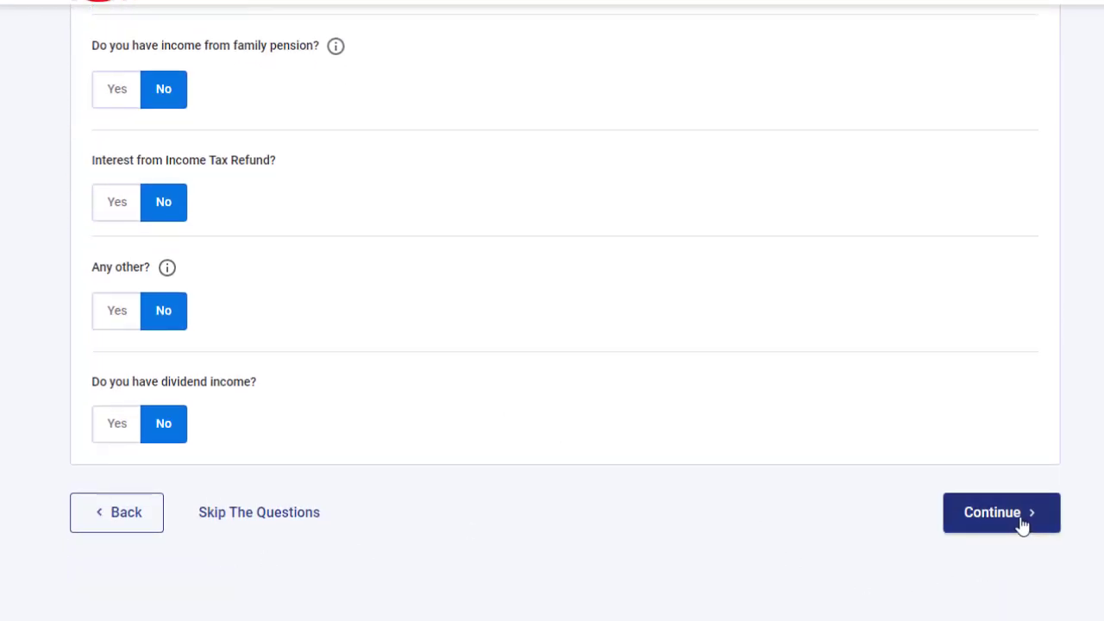
scroll(448, 321, "up", 1)
scroll(447, 320, "up", 3)
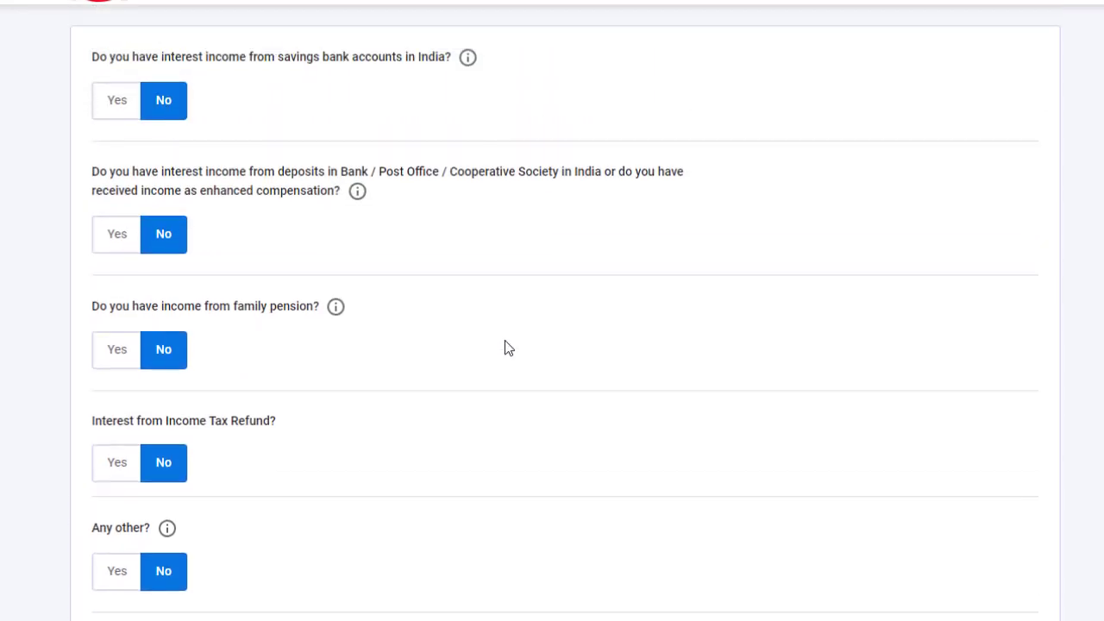
scroll(447, 233, "up", 1)
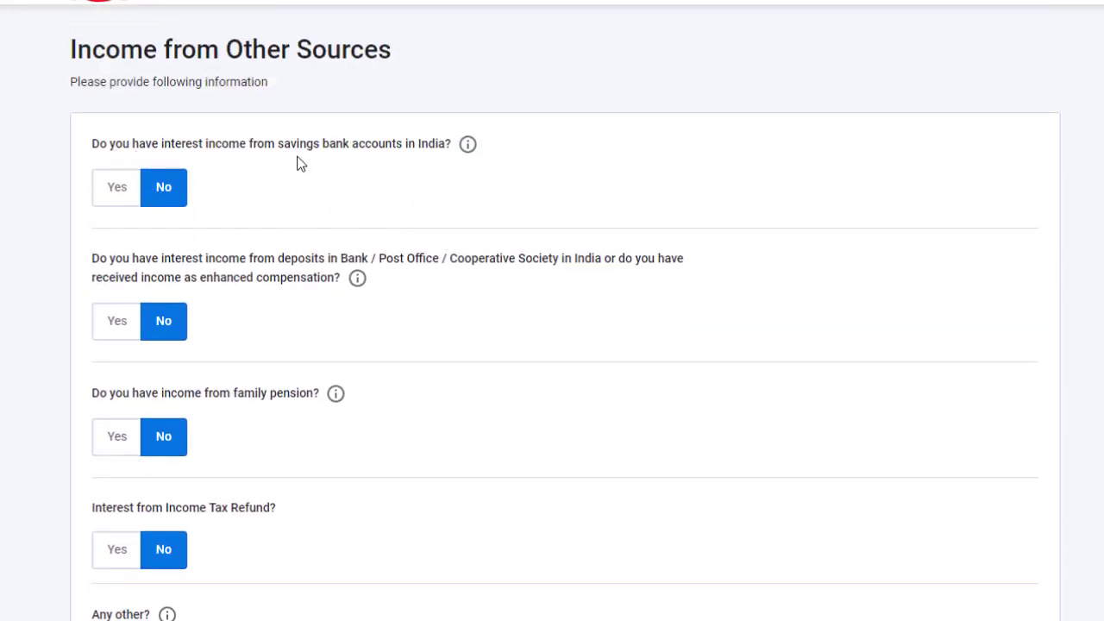
Step: Try answering Yes to interest income from savings bank accounts, restore No and leave the Income from Other Sources questions
left_click(117, 196)
left_click(160, 250)
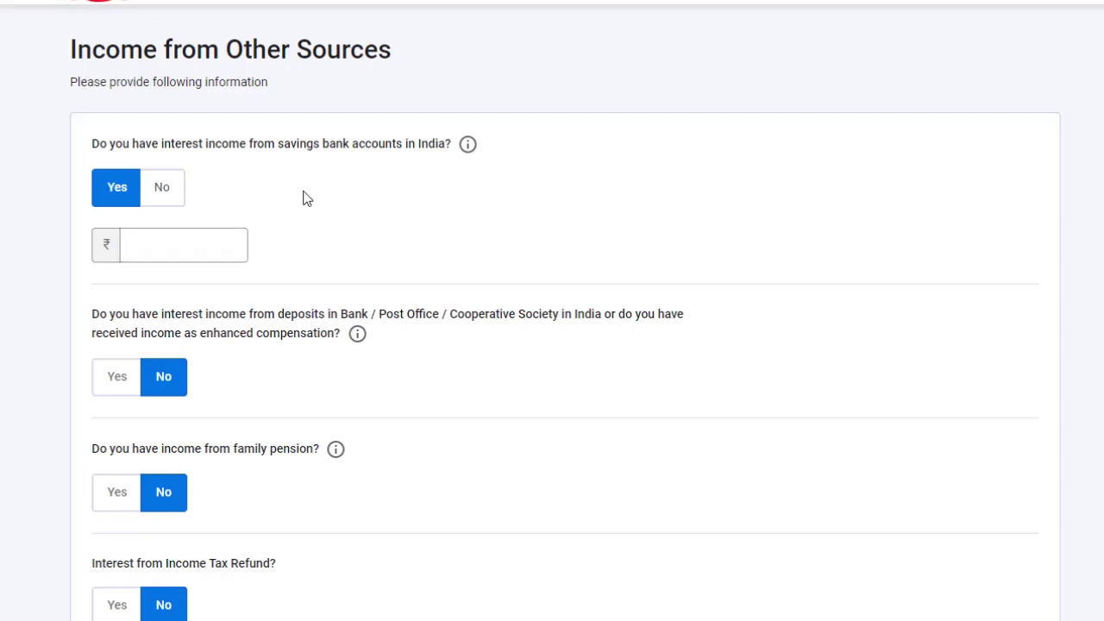
scroll(223, 595, "down", 3)
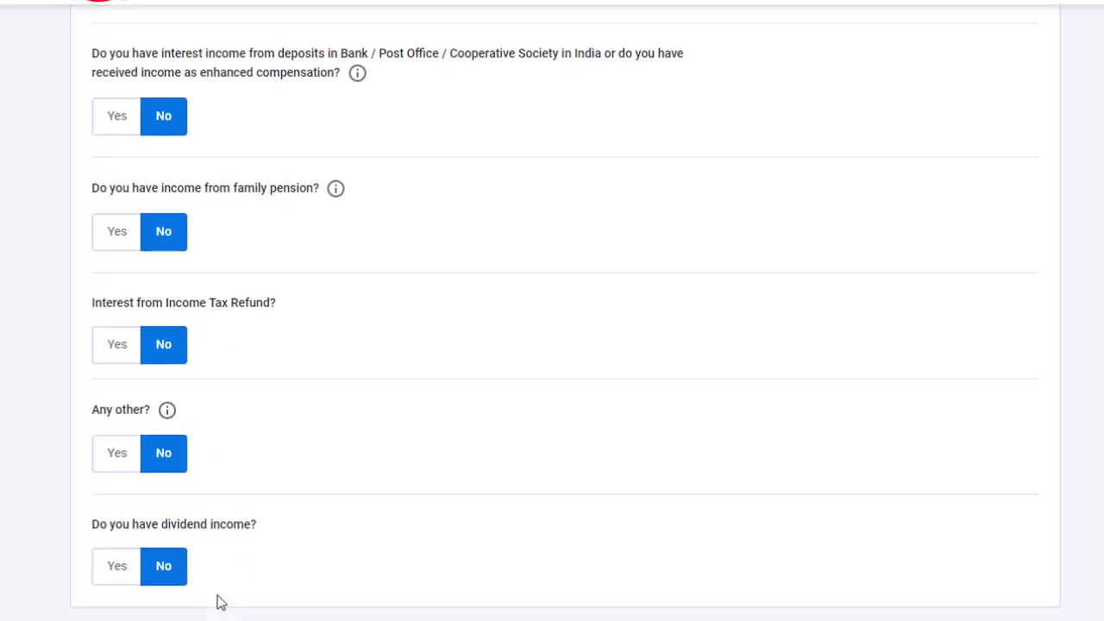
scroll(221, 597, "up", 3)
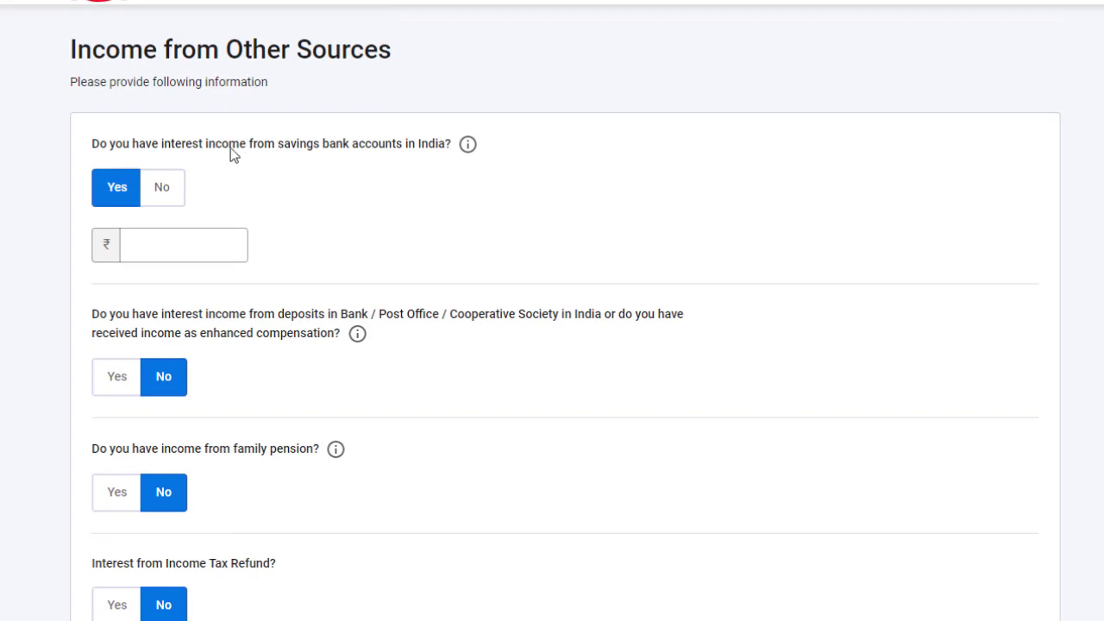
left_click(177, 187)
scroll(464, 127, "down", 2)
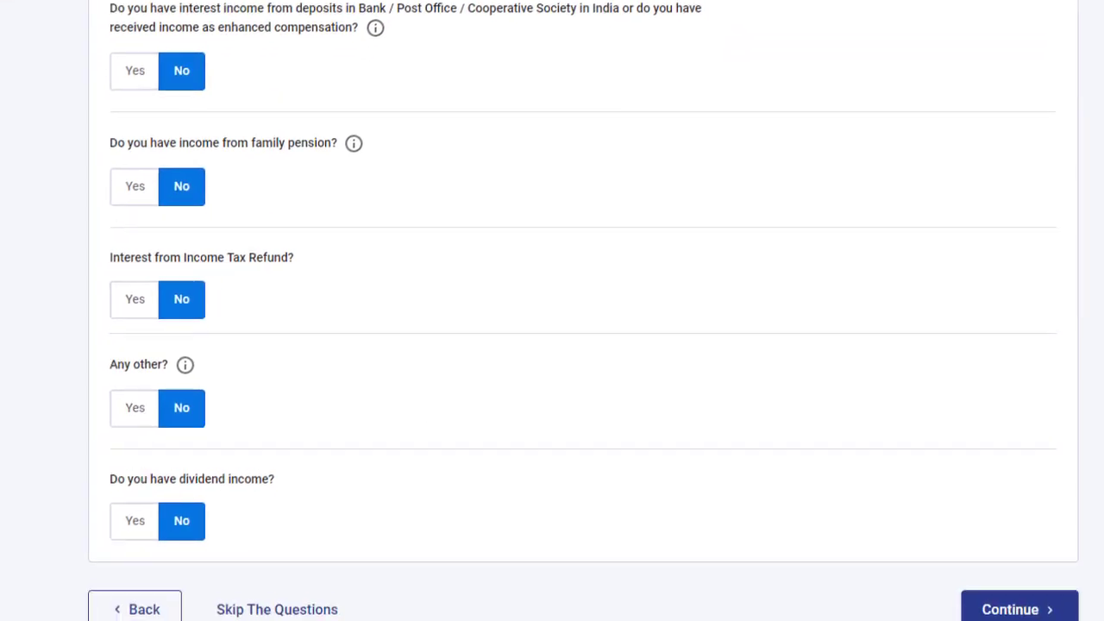
left_click(140, 577)
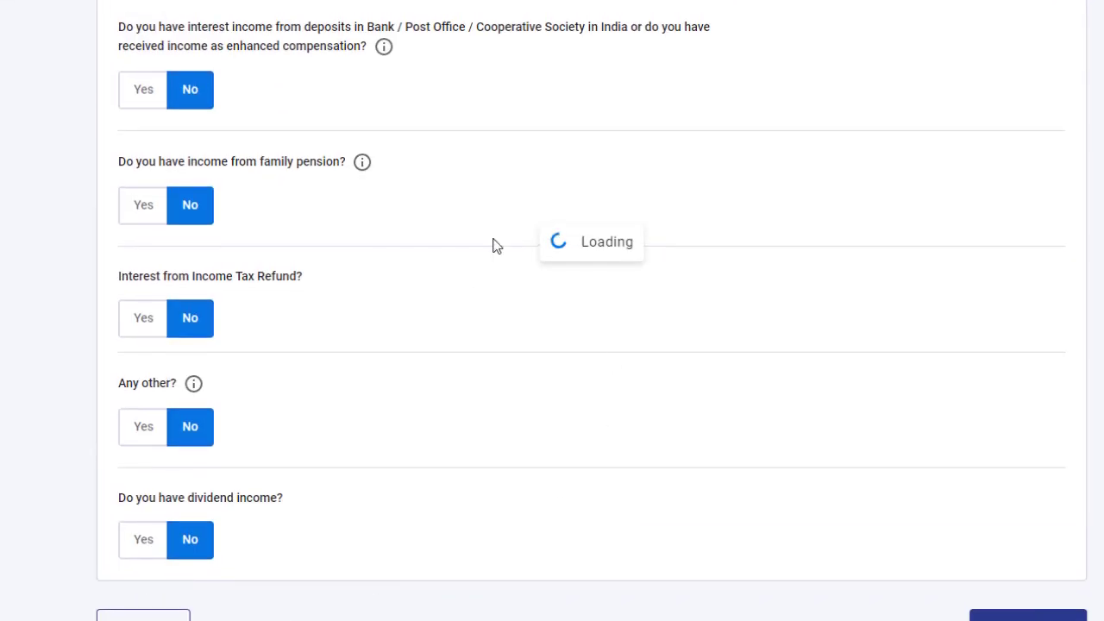
Step: Examine the exempt income types and the amount field in the Add Exempt Income form, and leave without adding anything
scroll(495, 281, "down", 10)
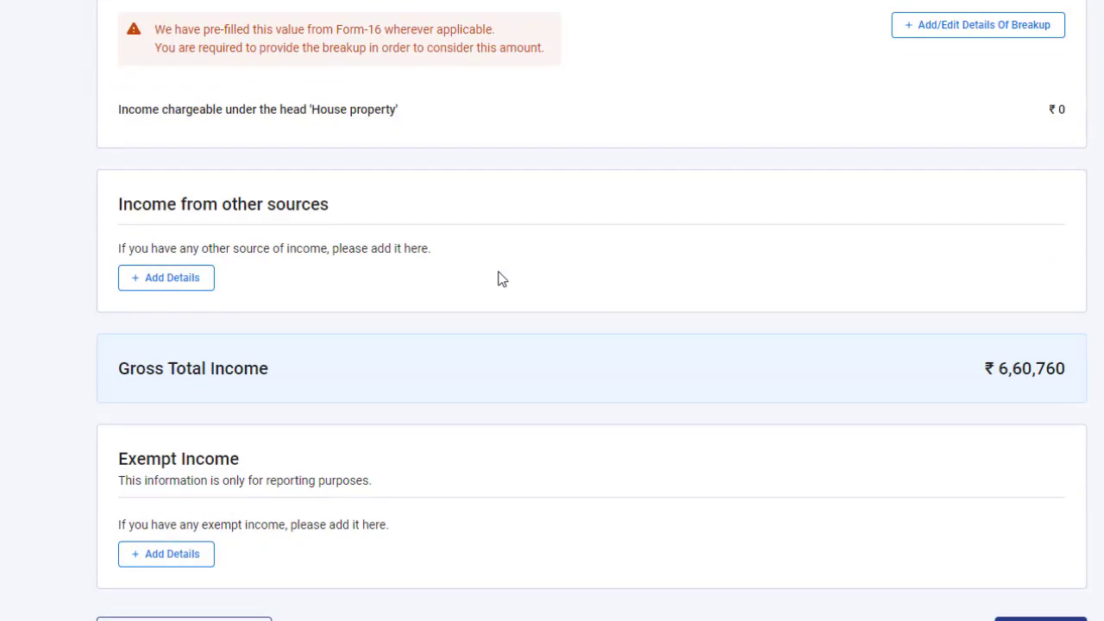
scroll(507, 275, "up", 1)
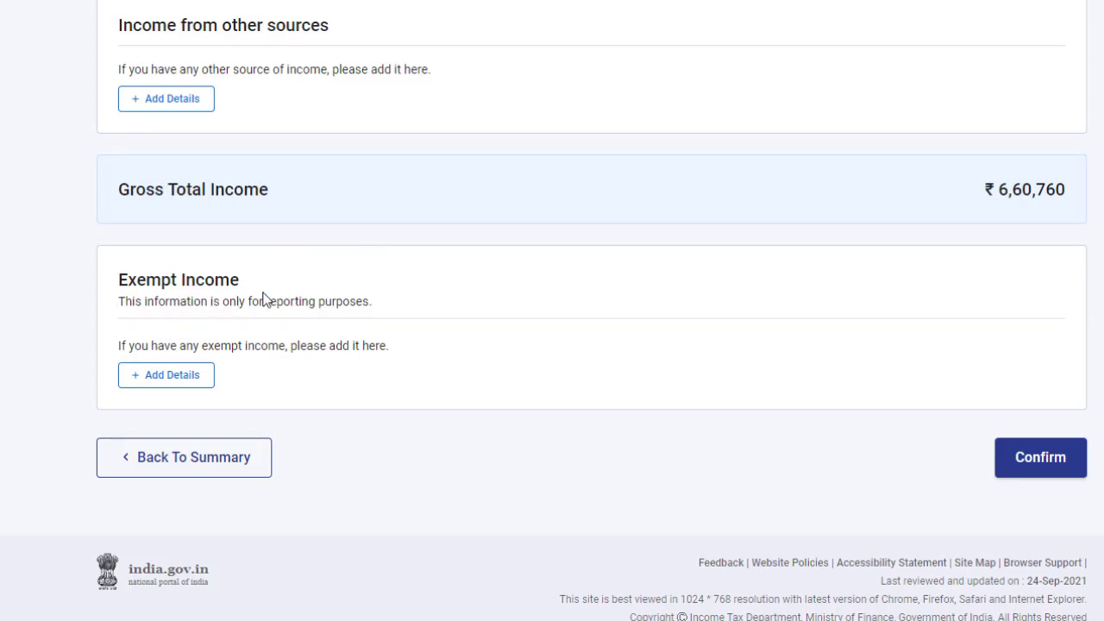
left_click(169, 384)
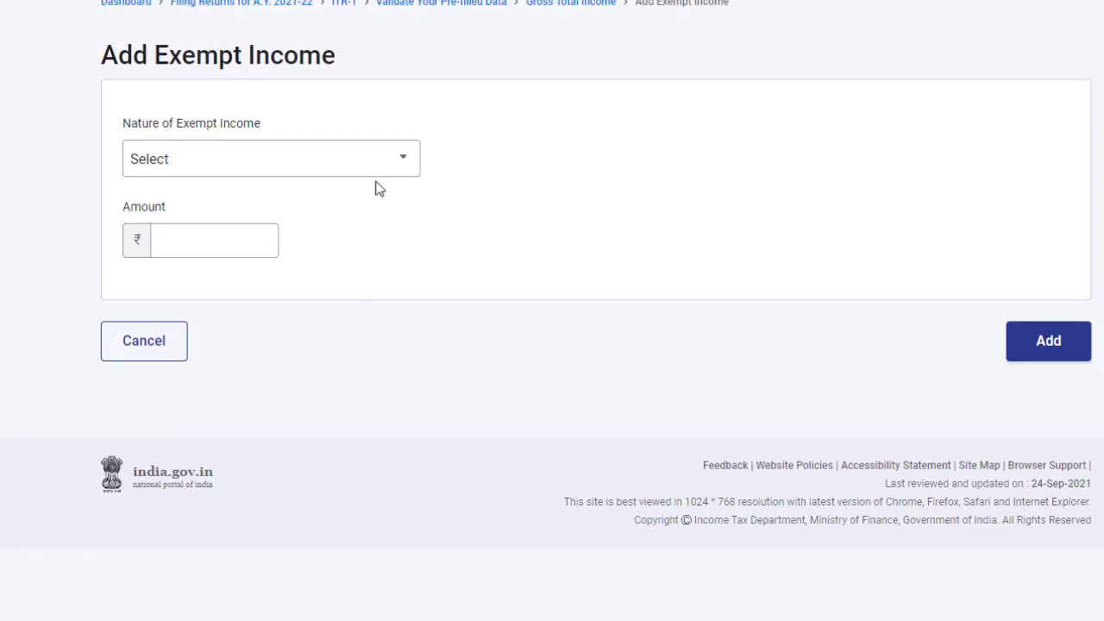
left_click(280, 160)
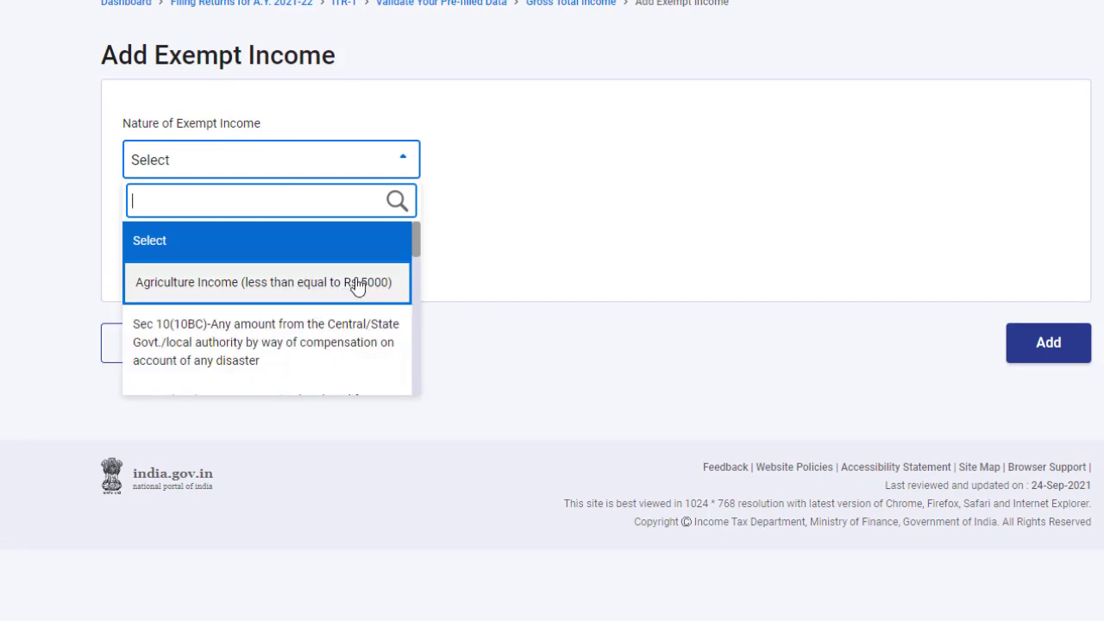
scroll(357, 287, "down", 5)
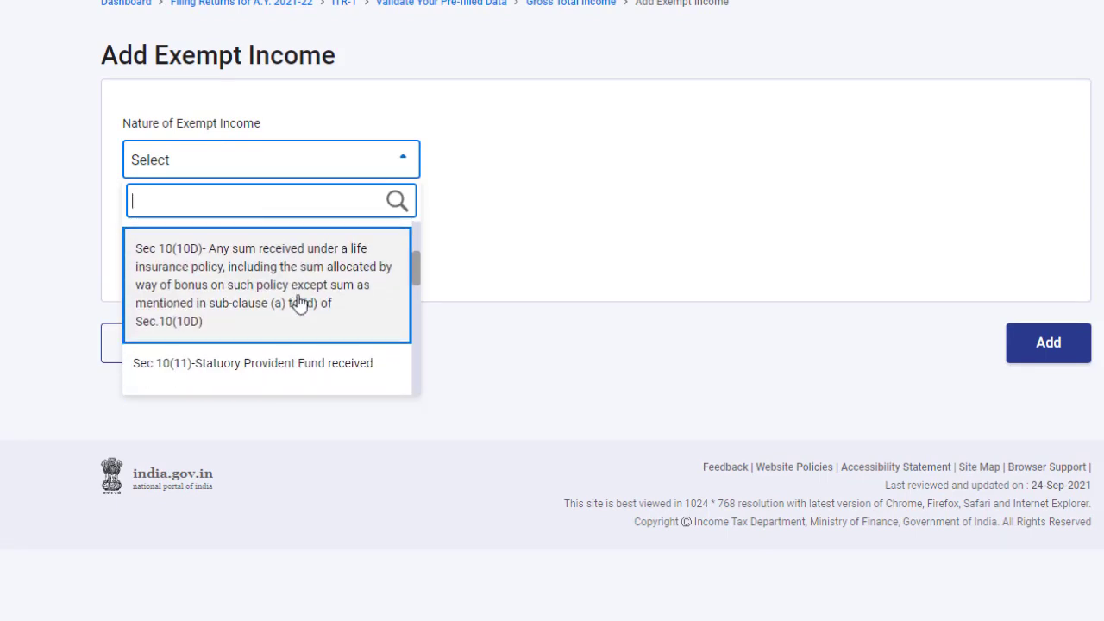
scroll(293, 334, "down", 10)
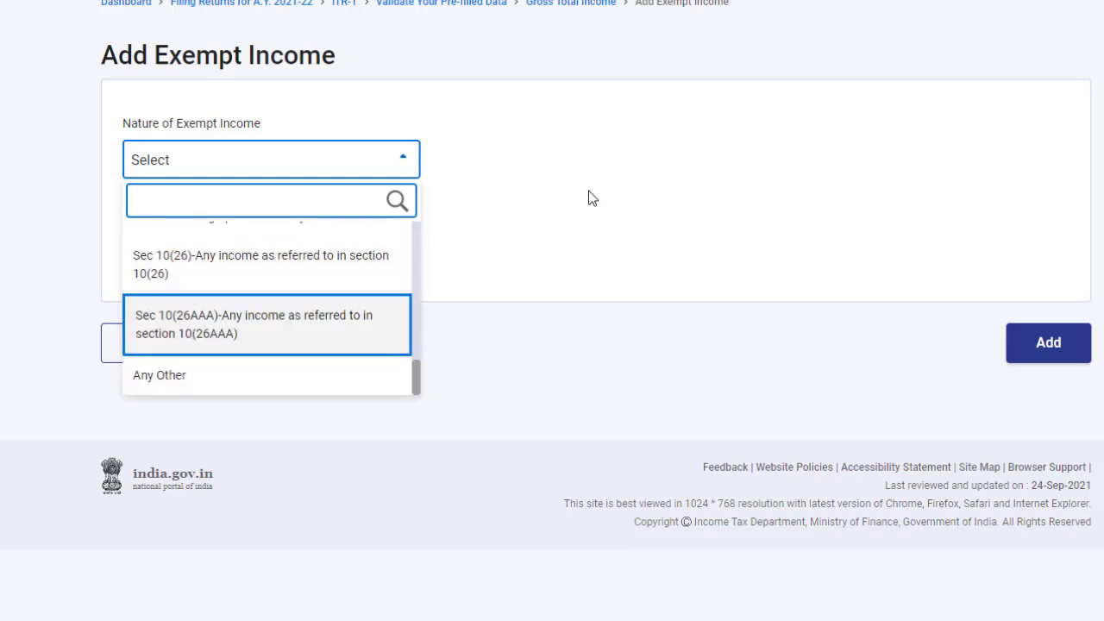
left_click(751, 319)
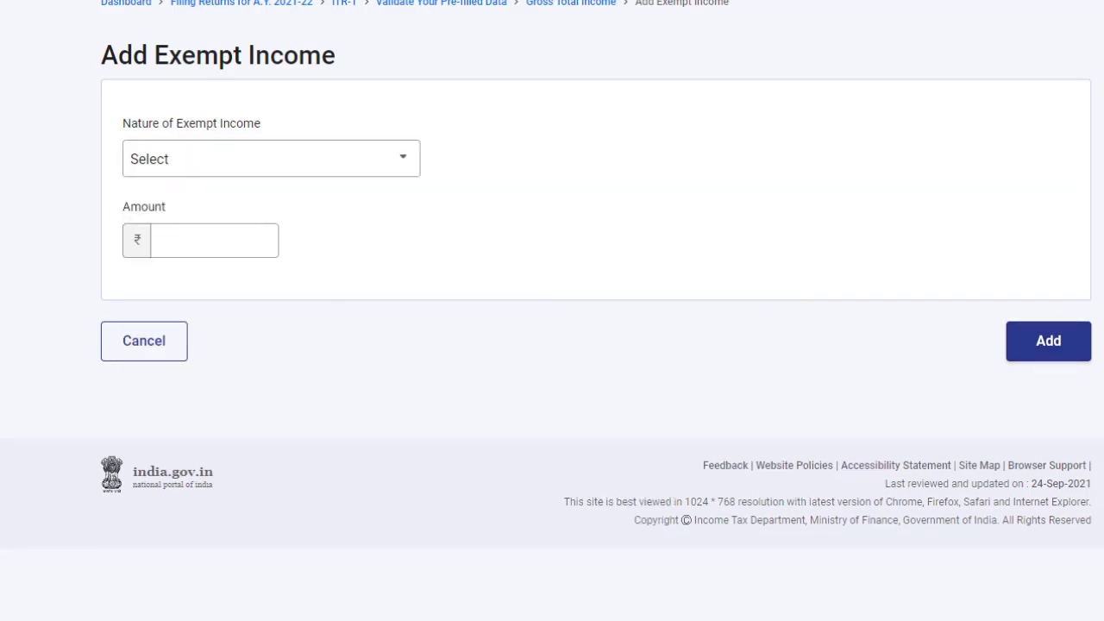
left_click(181, 249)
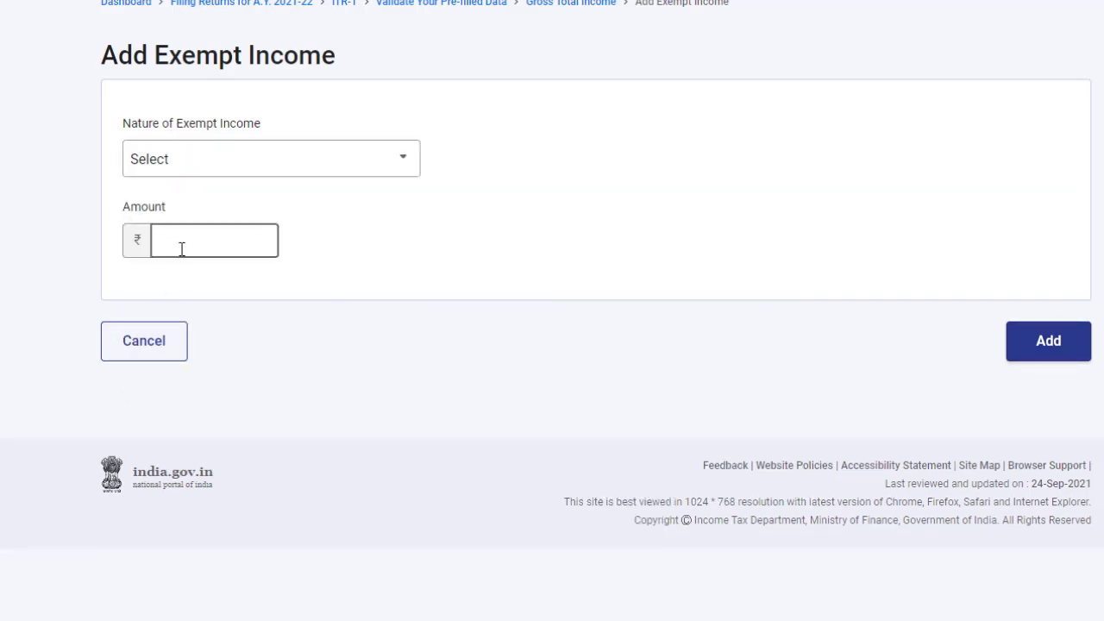
left_click(157, 357)
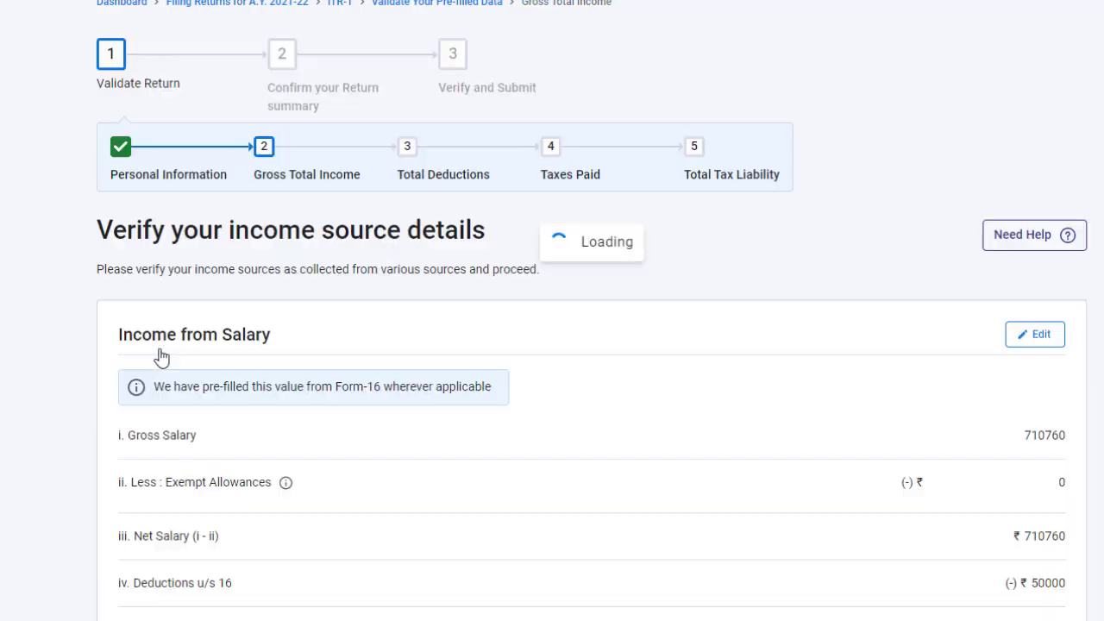
Step: Review the Gross Total Income on the income source details page and confirm the section
scroll(564, 362, "down", 10)
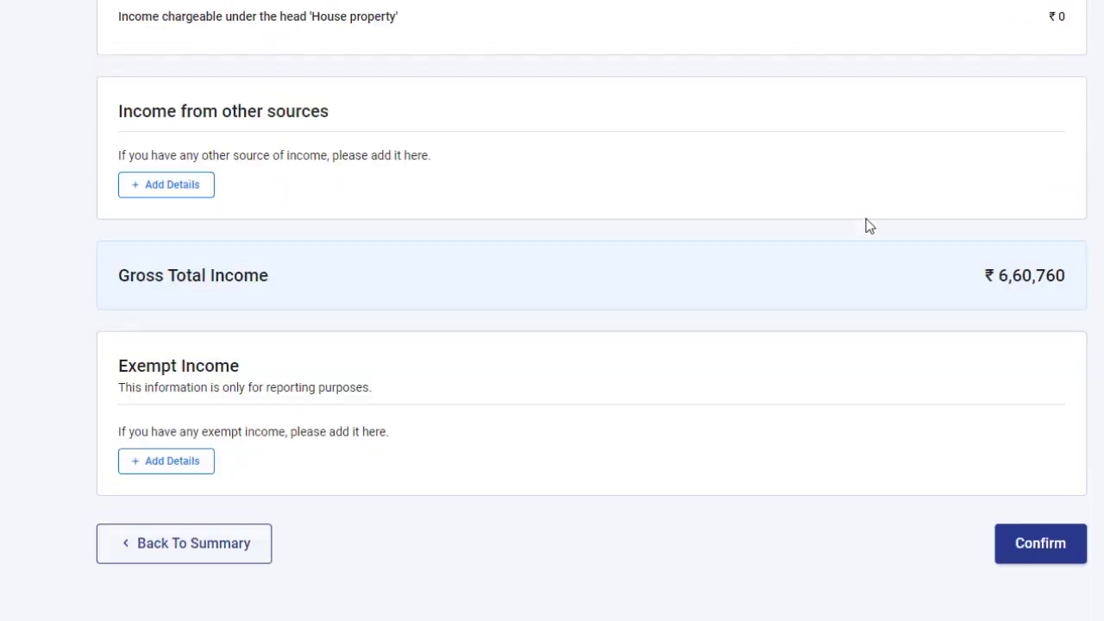
scroll(869, 225, "down", 2)
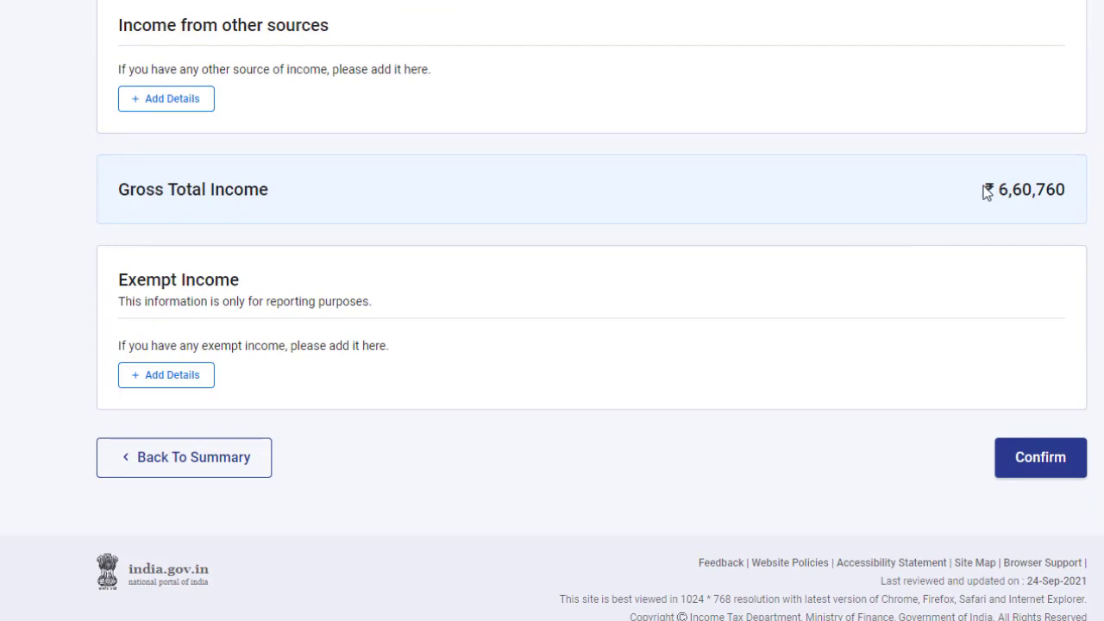
left_click(1052, 461)
Step: Open Total Deductions and answer No for donation paid and for donation paid for Scientific Research or Rural Development
scroll(1012, 294, "down", 3)
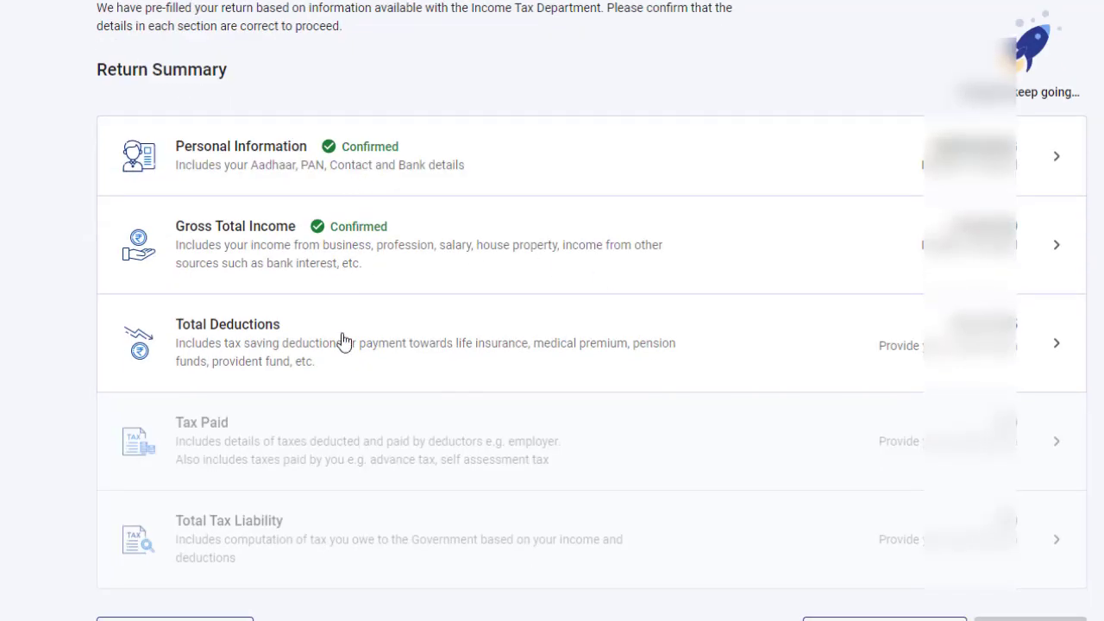
left_click(456, 355)
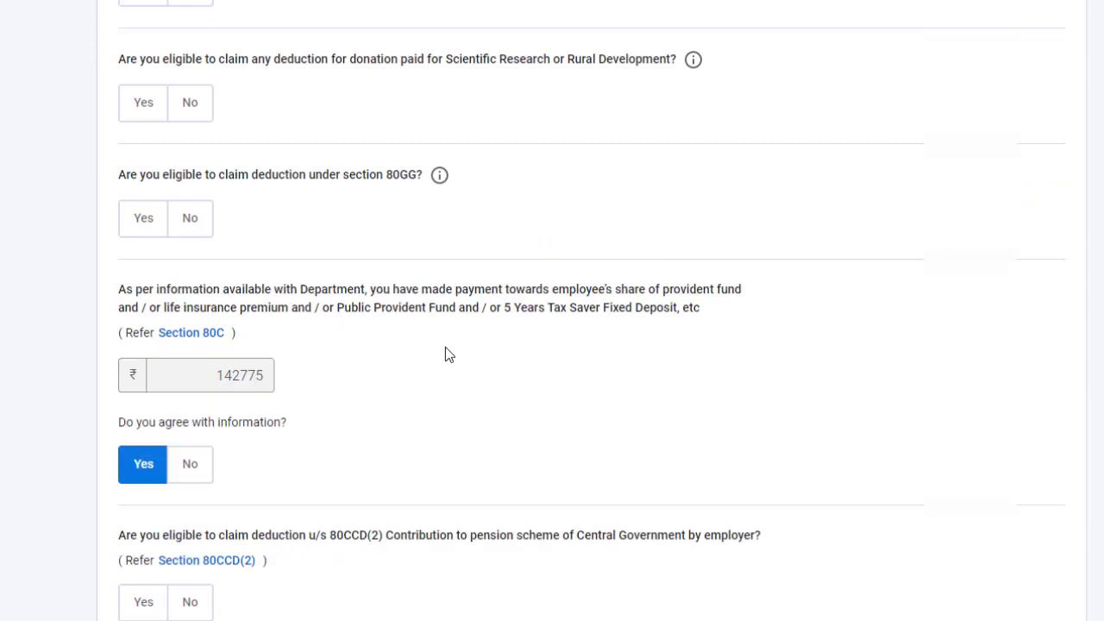
scroll(445, 353, "up", 2)
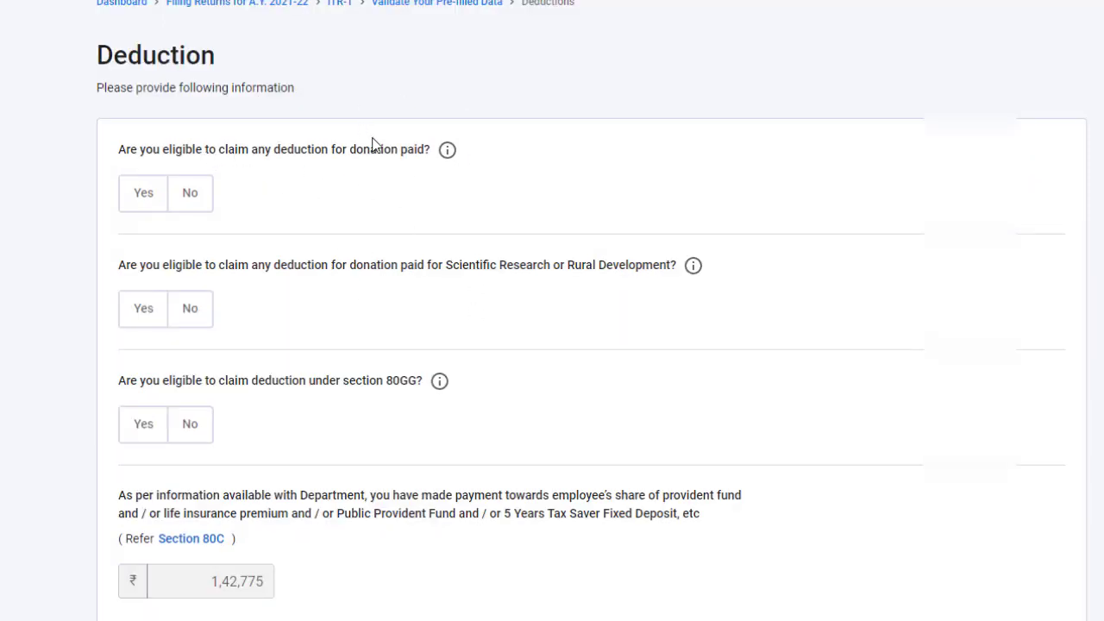
left_click(185, 198)
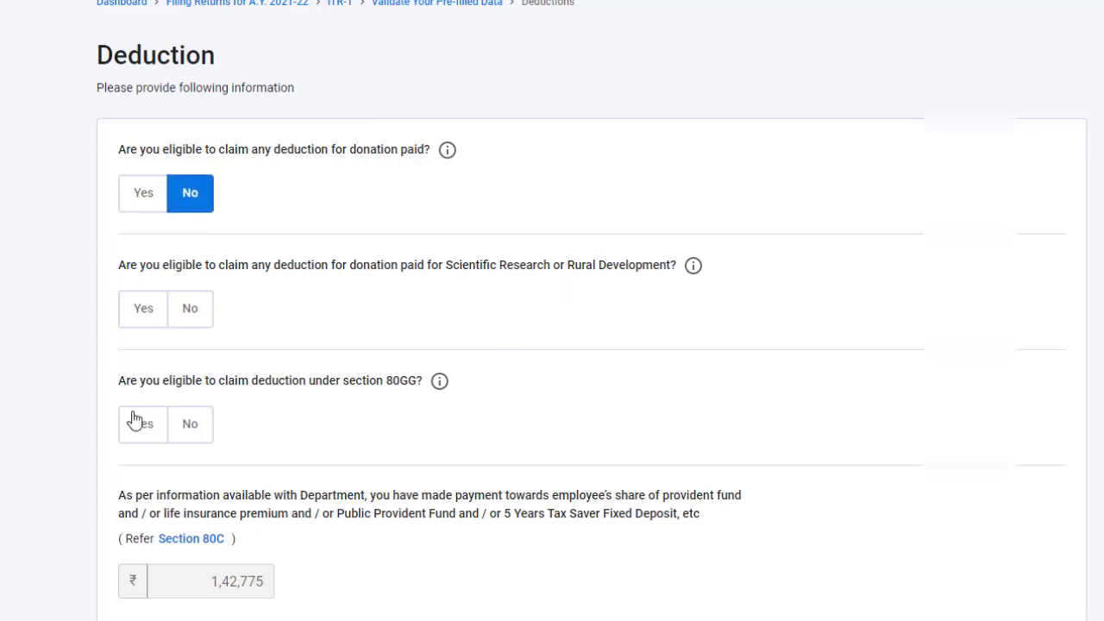
left_click(191, 312)
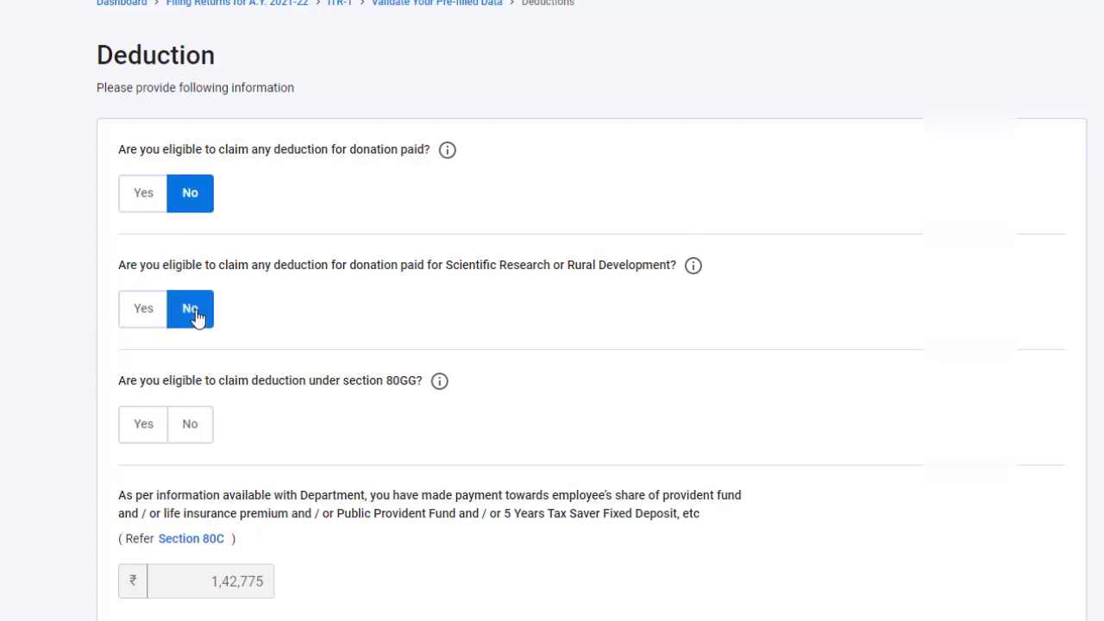
Step: Try answering Yes to the section 80GG deduction to check its amount field, and set the answer to No
scroll(295, 320, "down", 2)
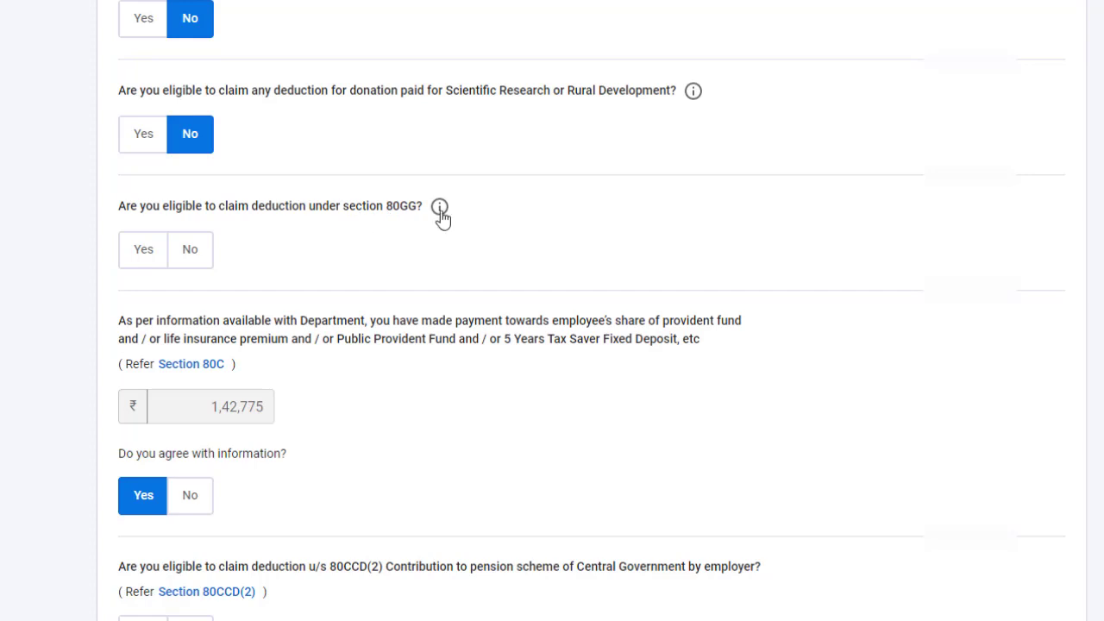
mouse_move(442, 218)
left_click(127, 251)
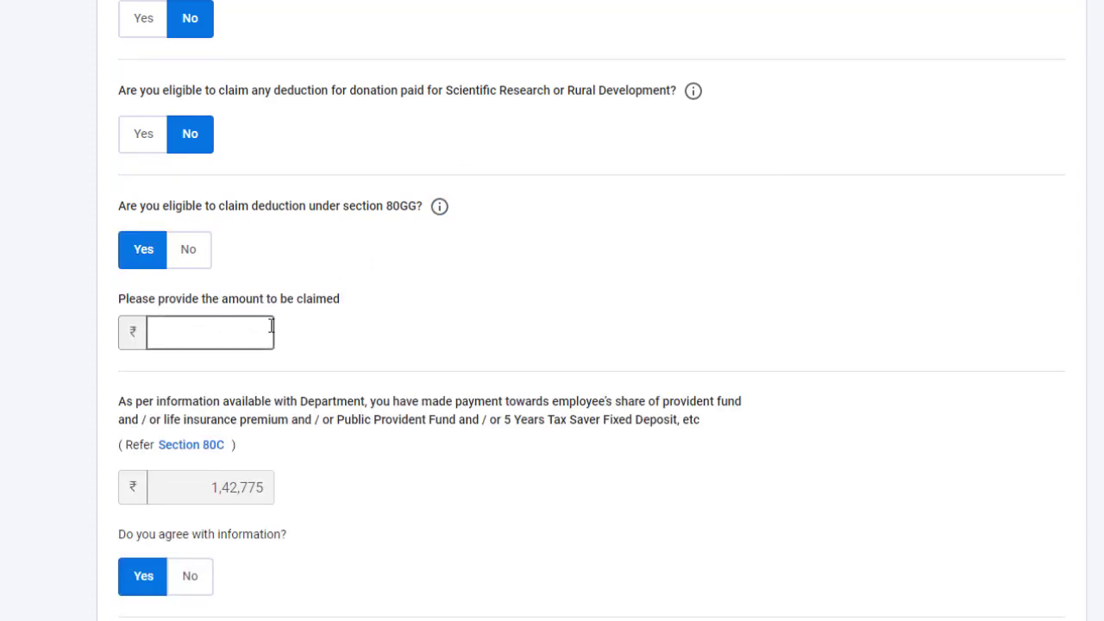
left_click(194, 252)
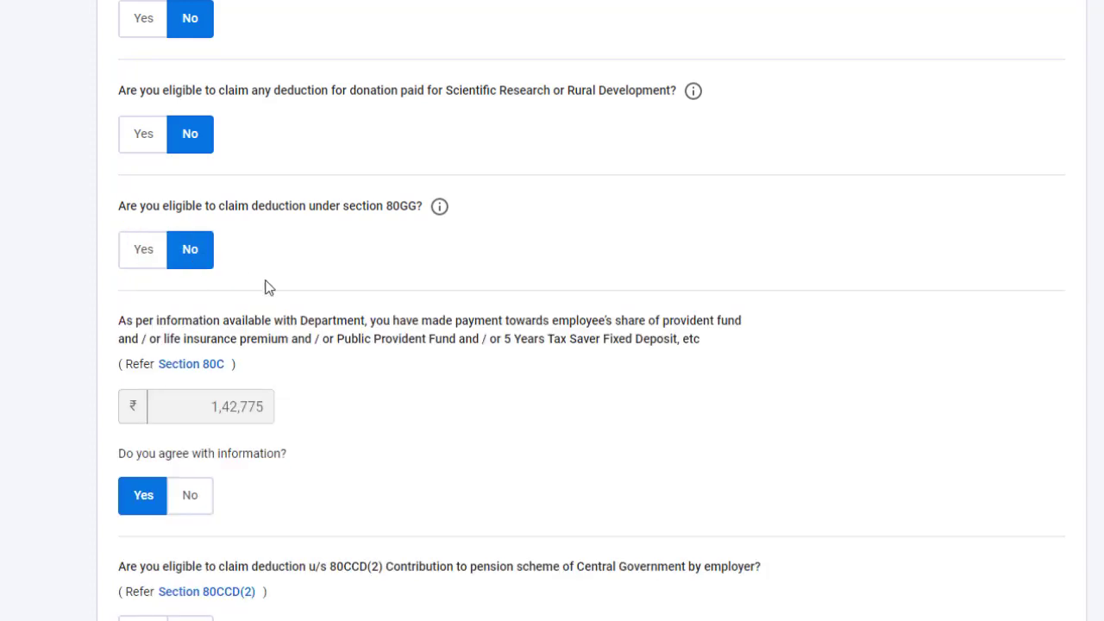
Step: Review the pre-filled Section 80C payment, open its reference link and dismiss the redirect to the Efiling Portal
scroll(376, 273, "down", 2)
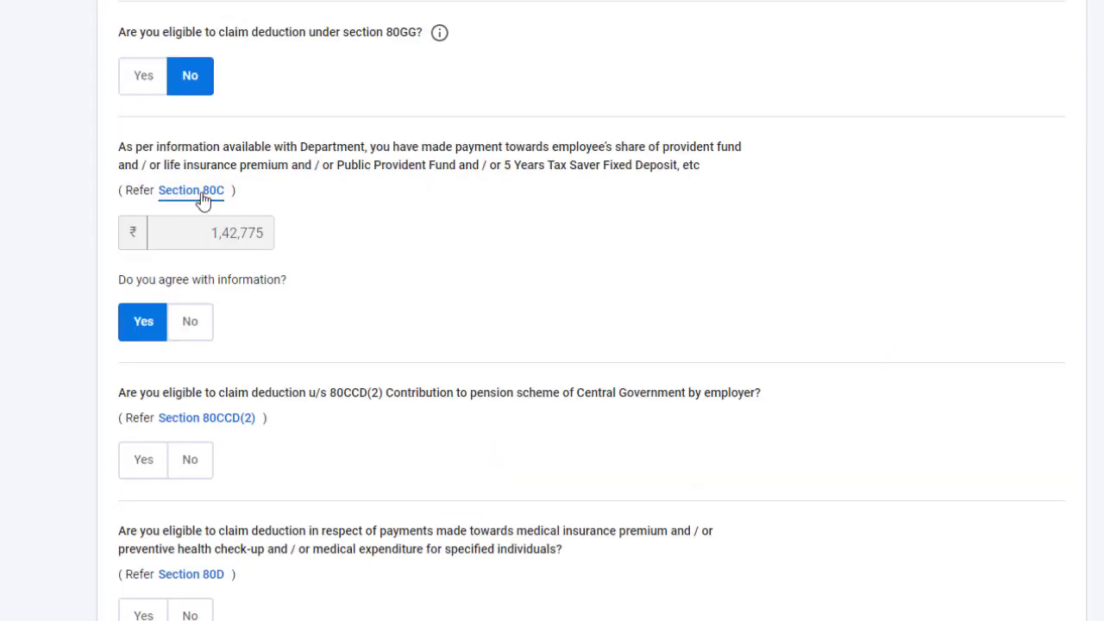
left_click(203, 198)
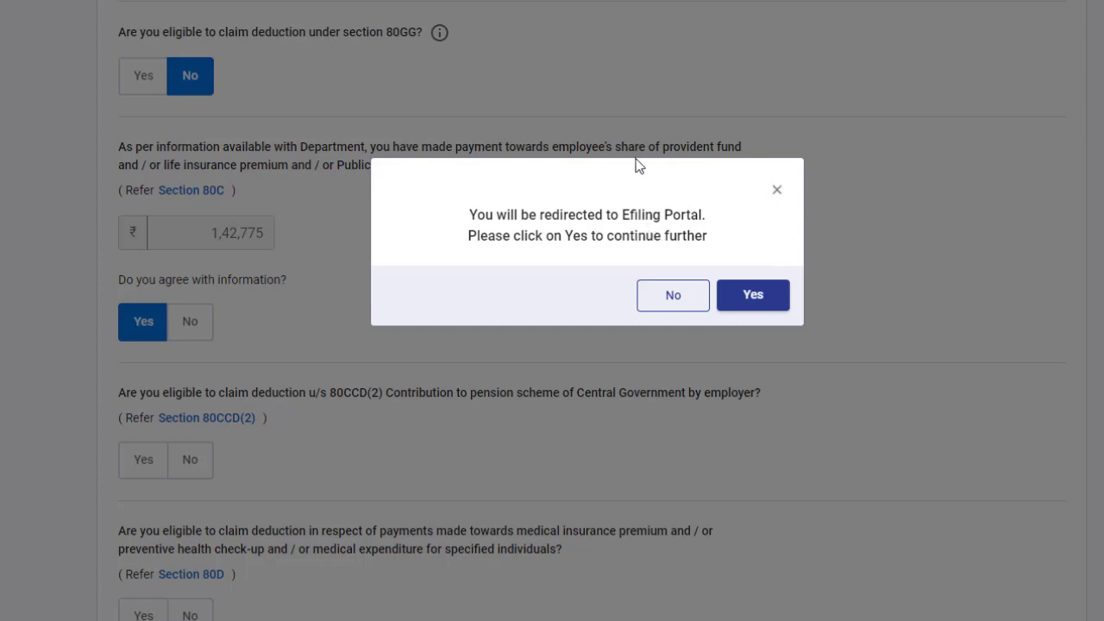
left_click(776, 192)
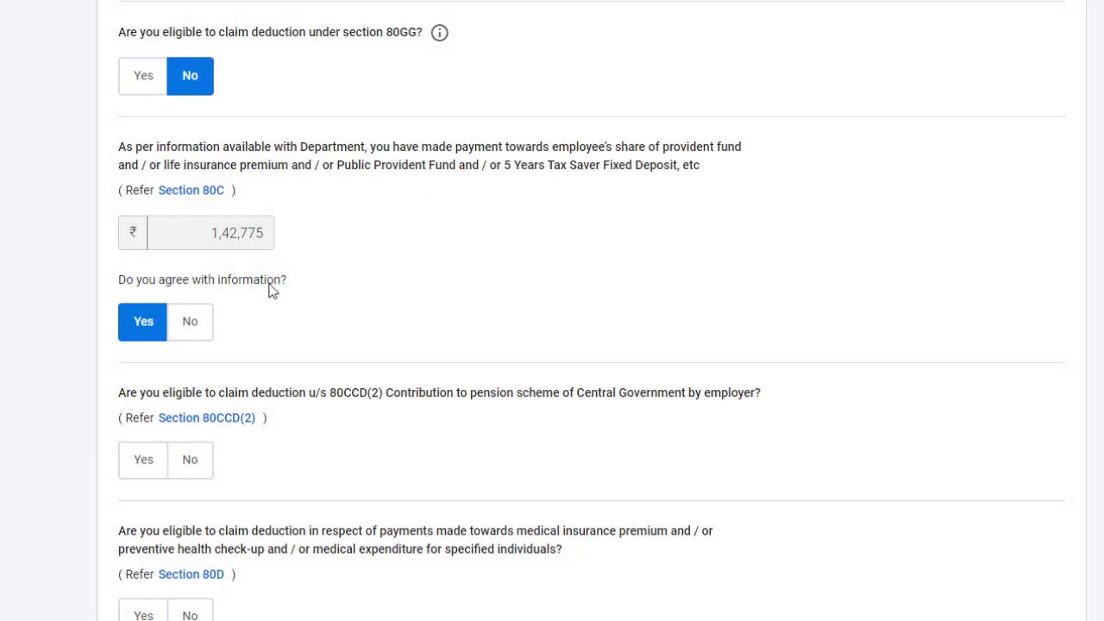
Step: Answer No to the deductions under section 80CCD(2), section 80D for medical insurance and section 80E for education loan interest
scroll(298, 236, "down", 1)
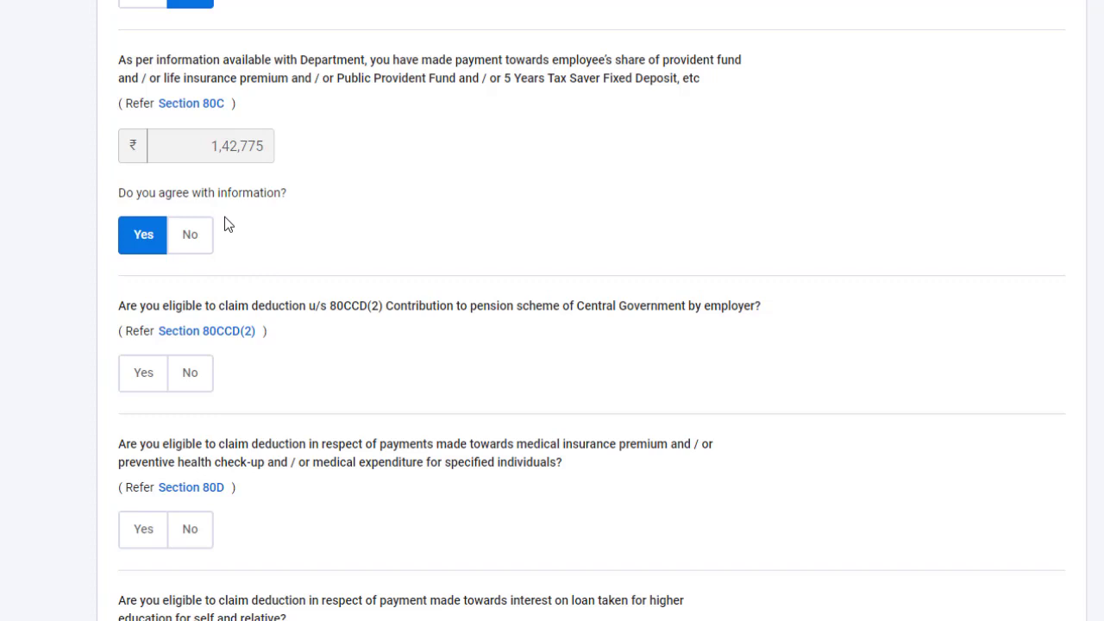
scroll(350, 264, "down", 2)
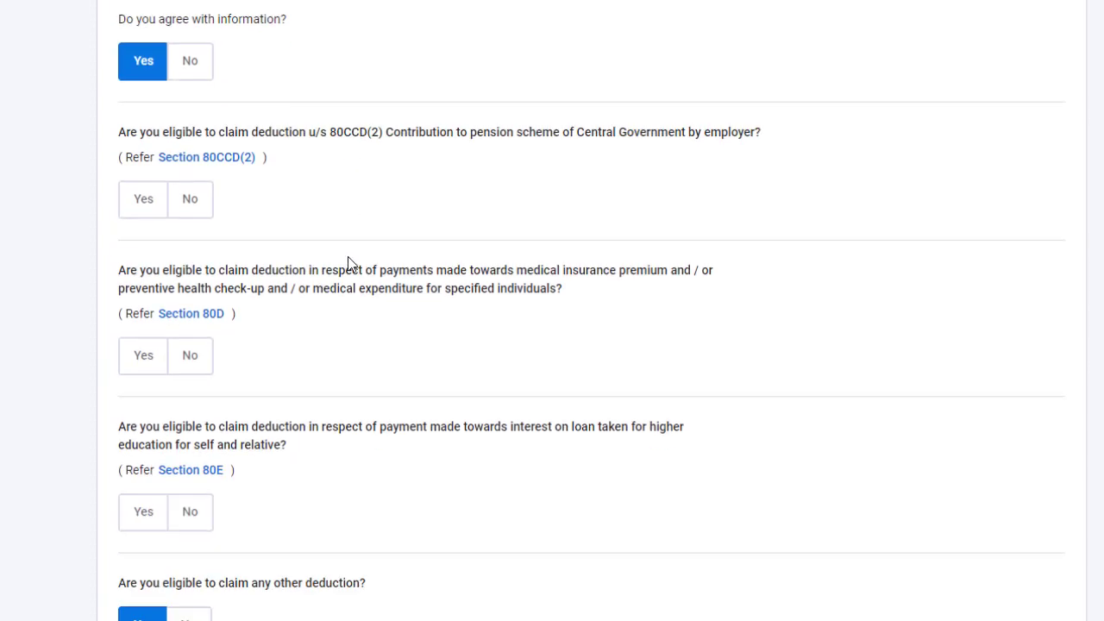
left_click(190, 199)
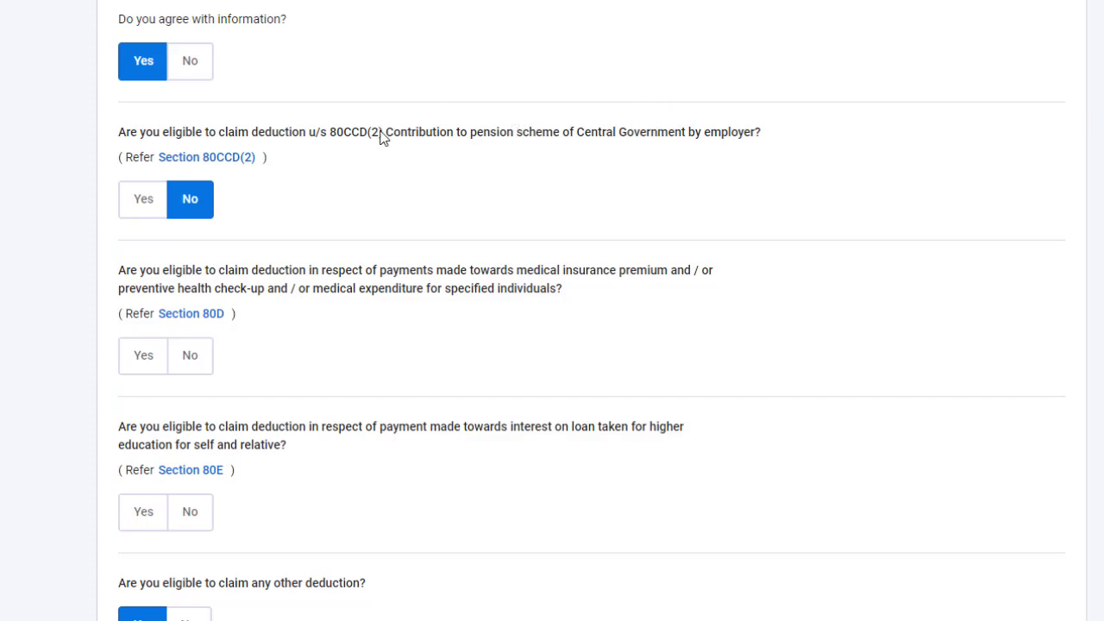
scroll(313, 78, "down", 2)
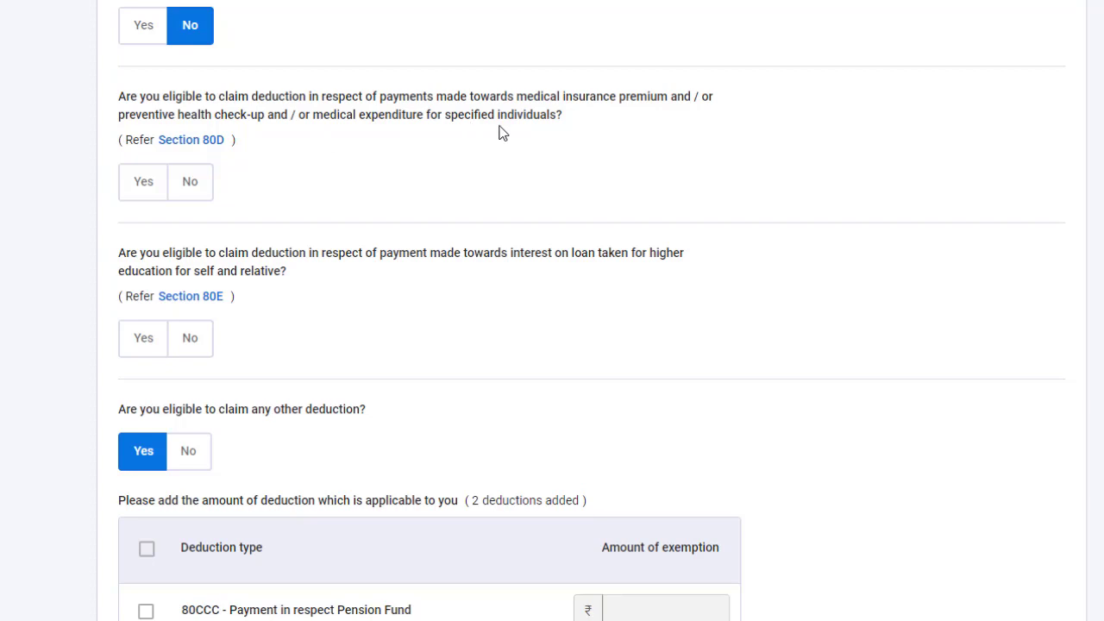
left_click(191, 182)
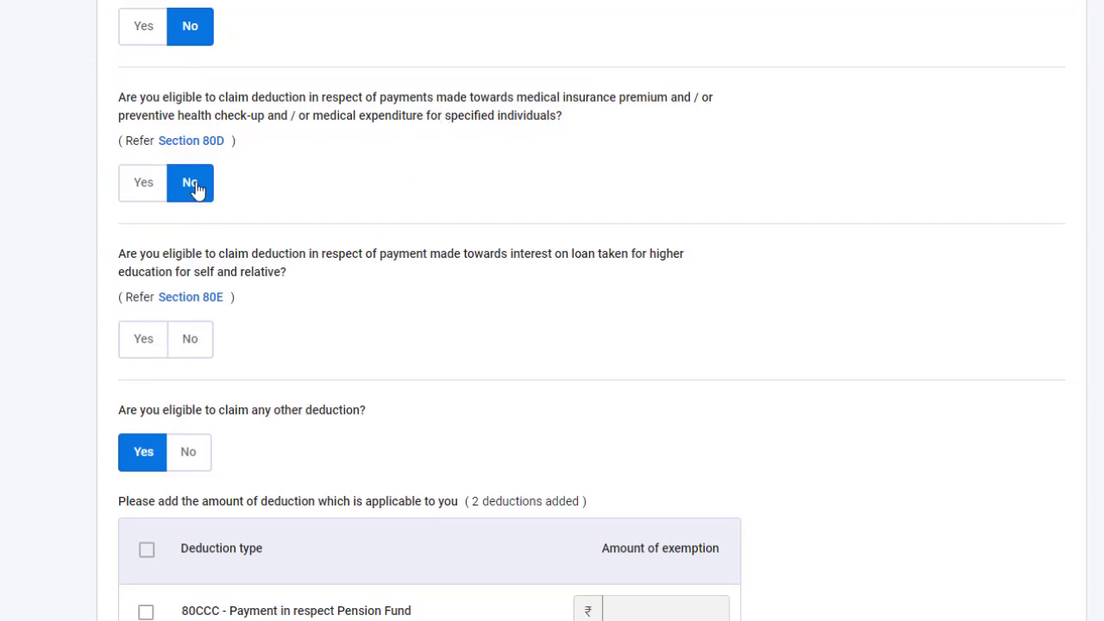
scroll(471, 109, "down", 2)
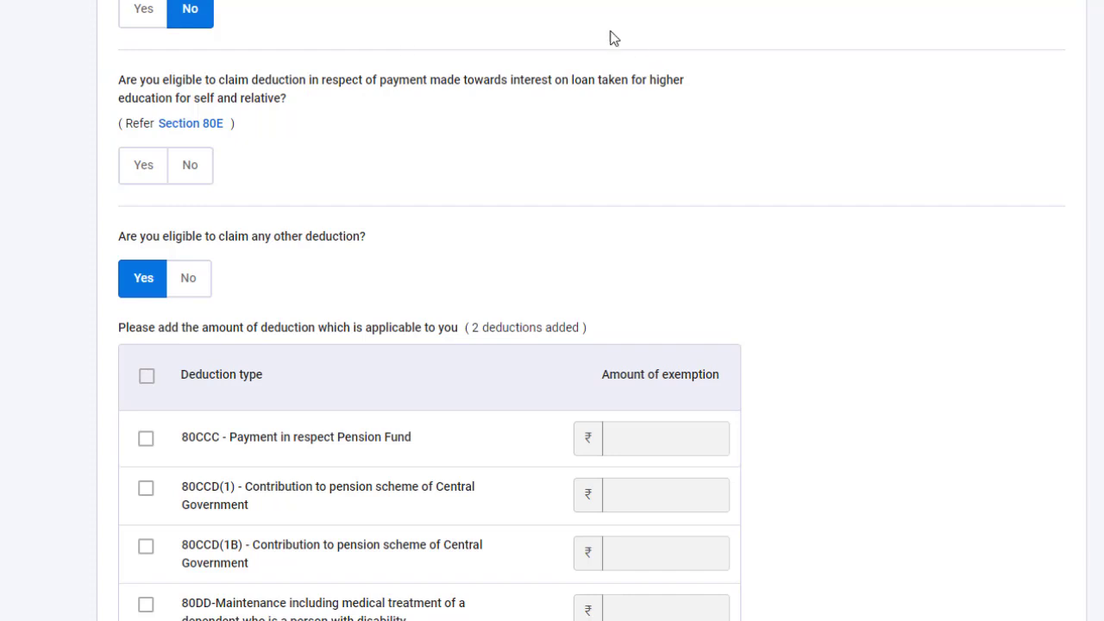
left_click(193, 172)
Step: Review the list of other deduction types, try selecting 80DDB for medical treatment of specified disease and clear it again
scroll(271, 163, "down", 2)
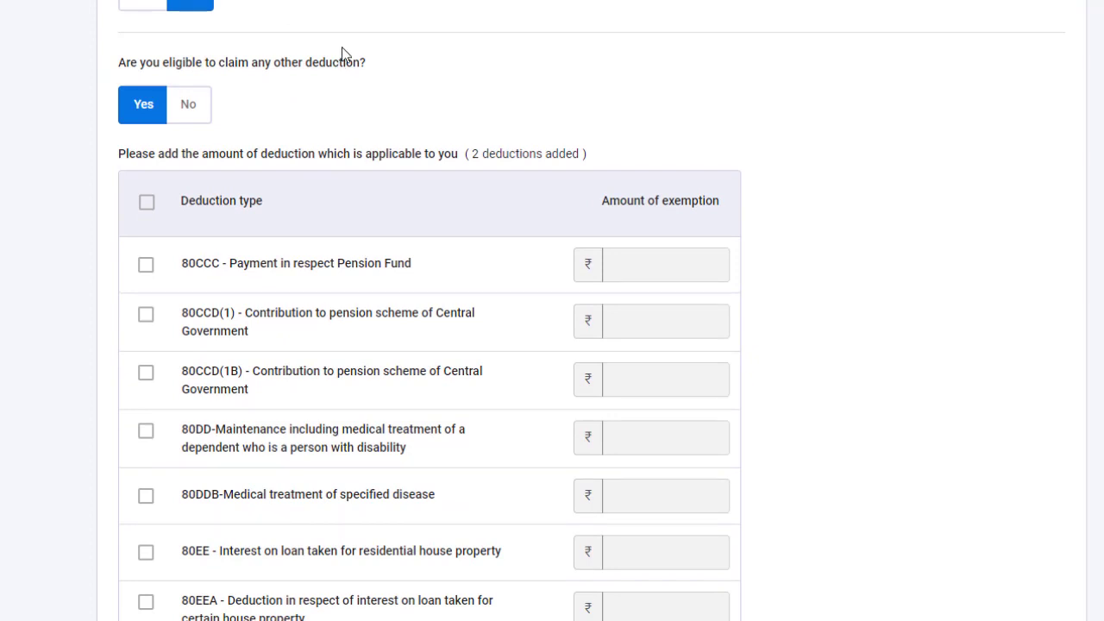
scroll(317, 248, "down", 1)
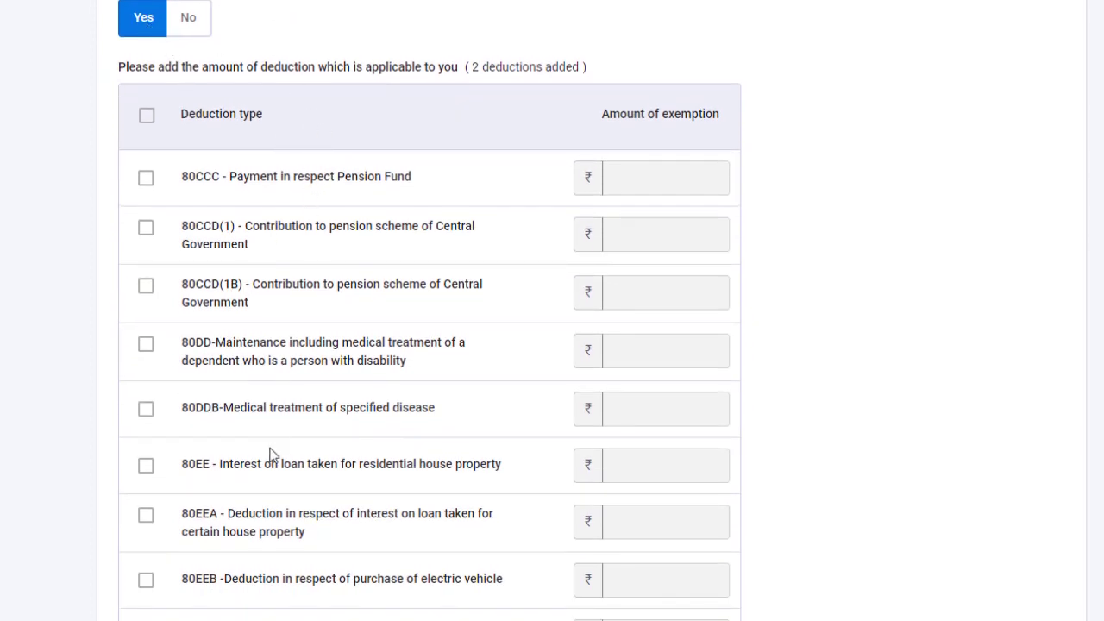
scroll(310, 177, "down", 2)
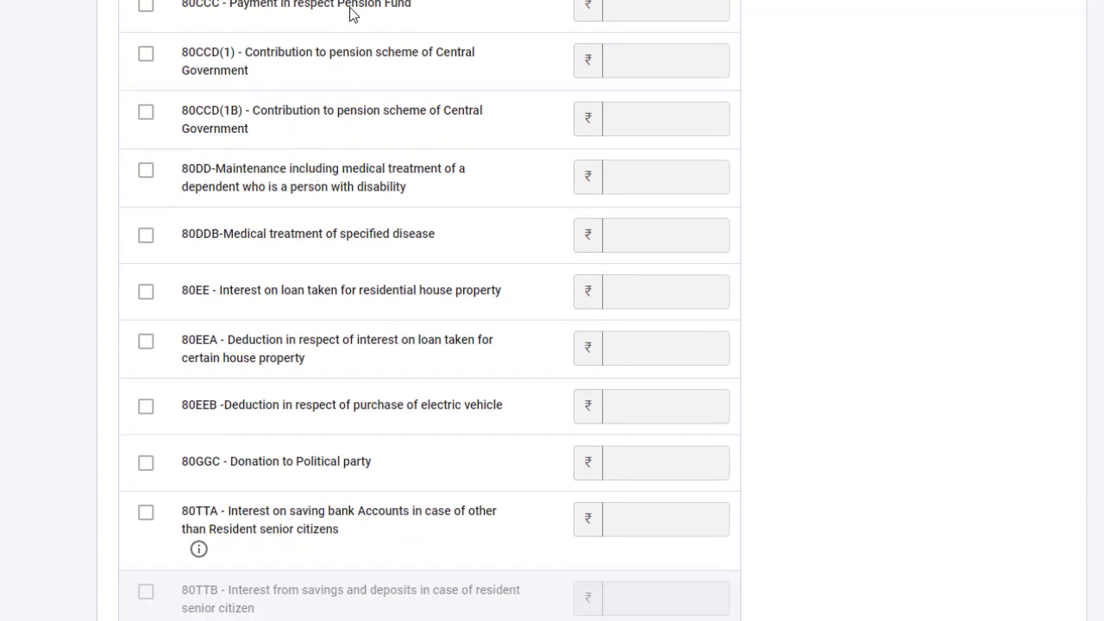
scroll(338, 48, "down", 1)
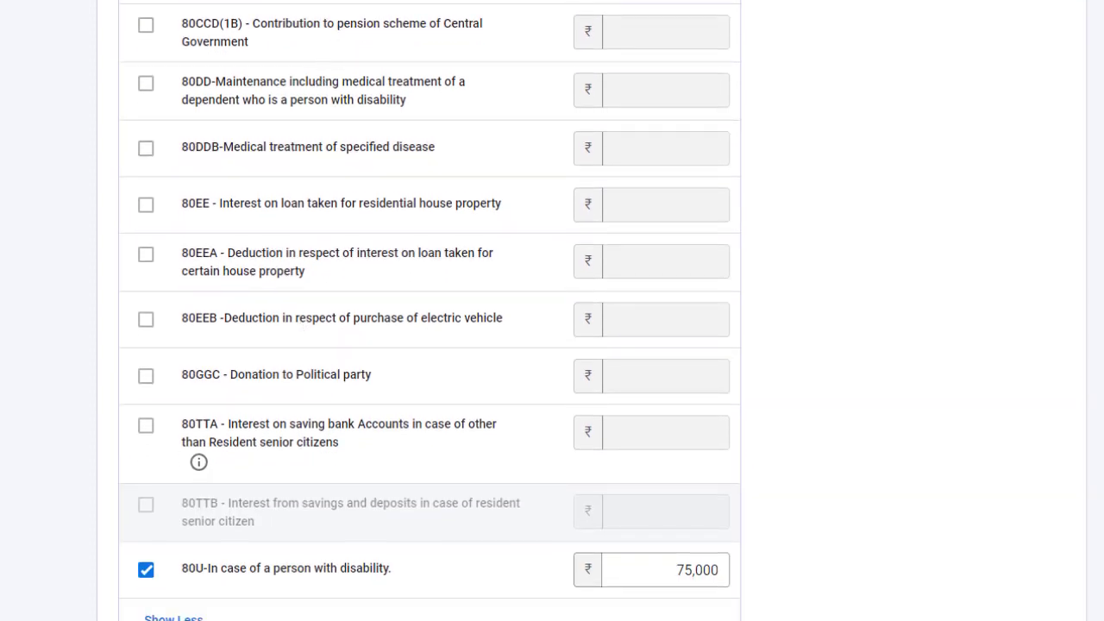
scroll(311, 390, "up", 1)
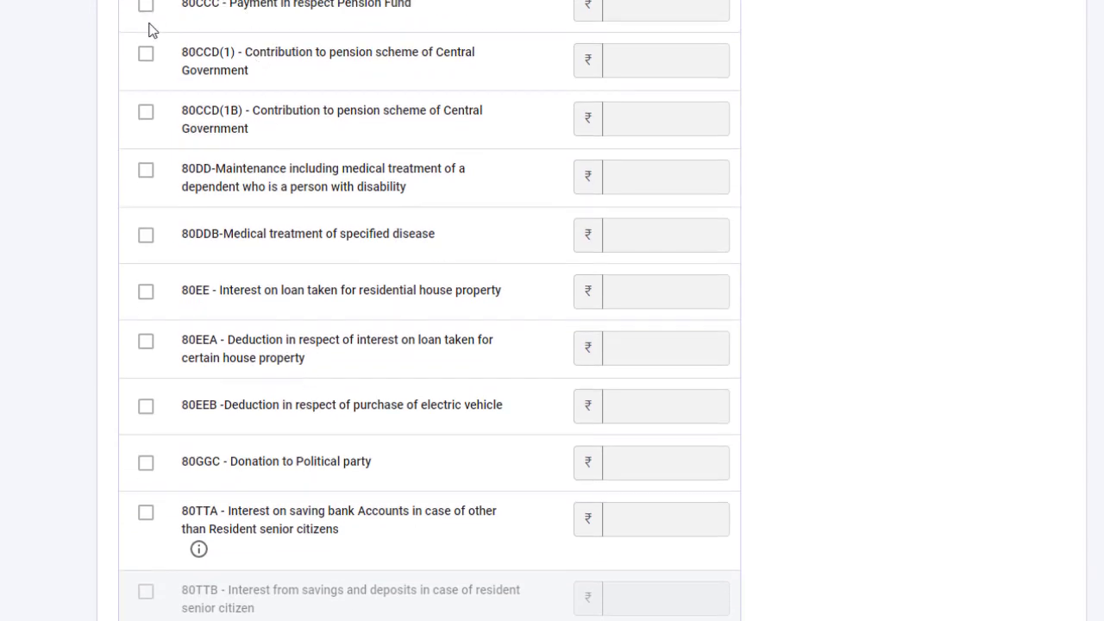
left_click(145, 236)
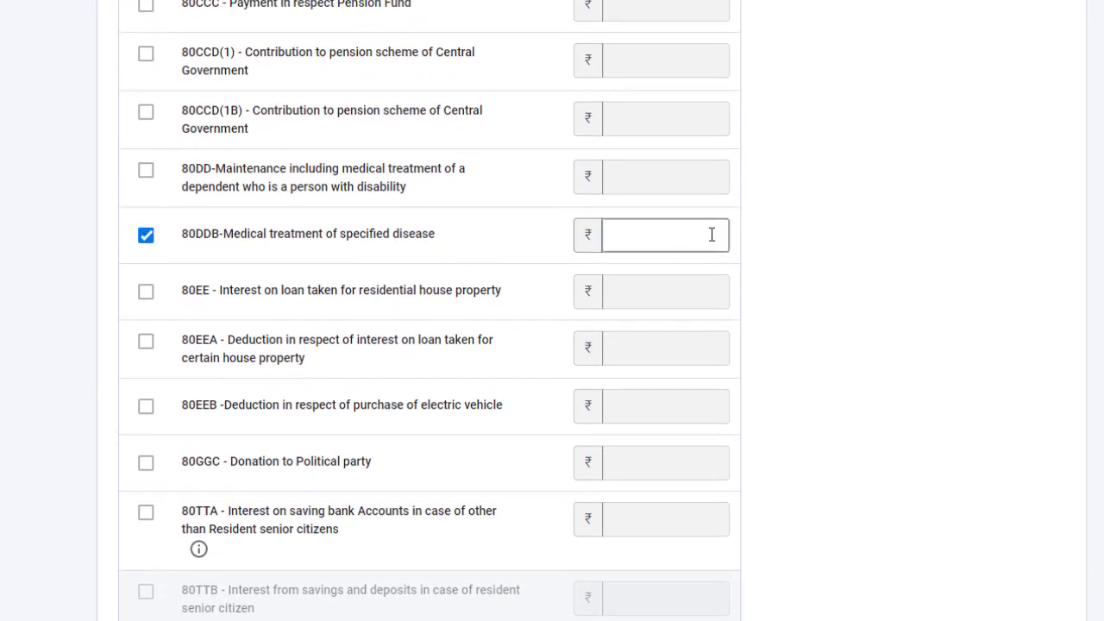
left_click(145, 238)
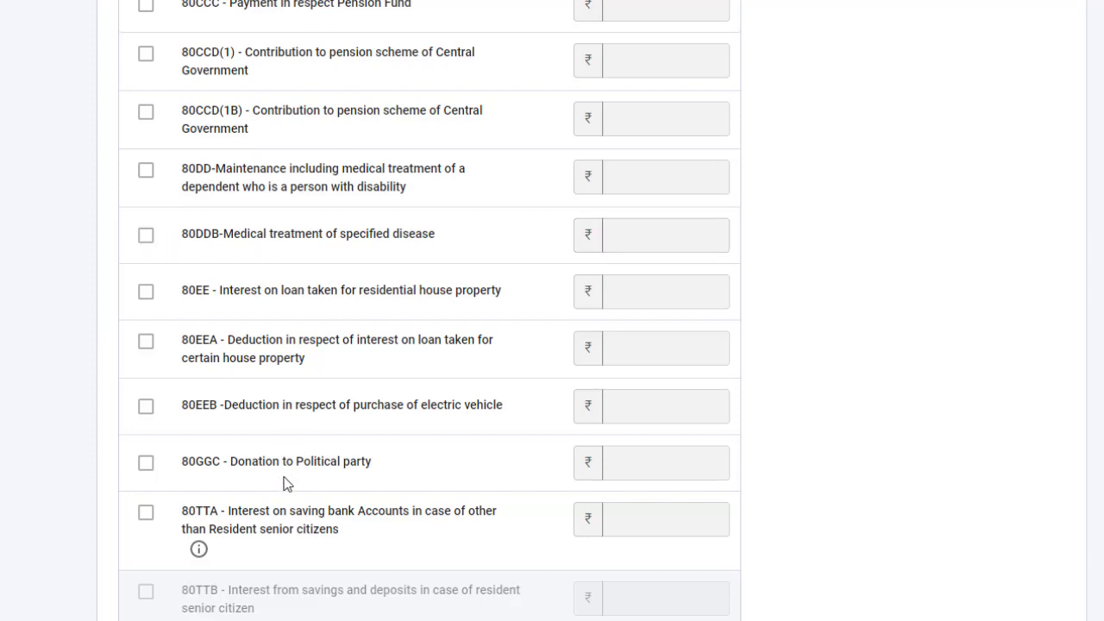
Step: Finish the additional deductions list with only 80U claimed and continue to the verification of deductions
scroll(280, 492, "up", 1)
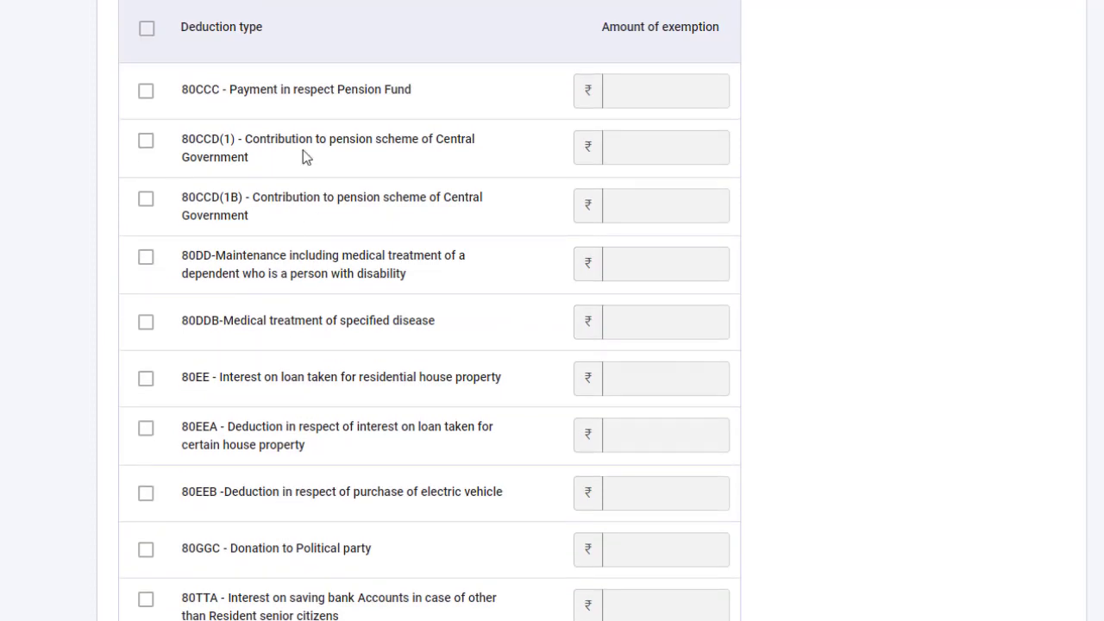
scroll(272, 434, "down", 3)
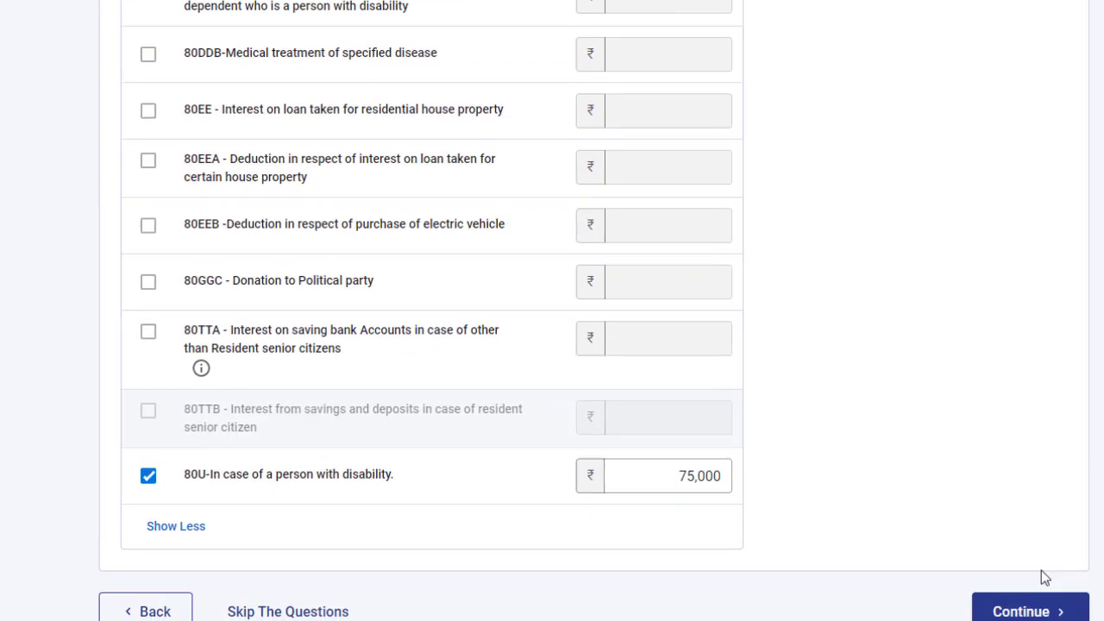
left_click(1039, 579)
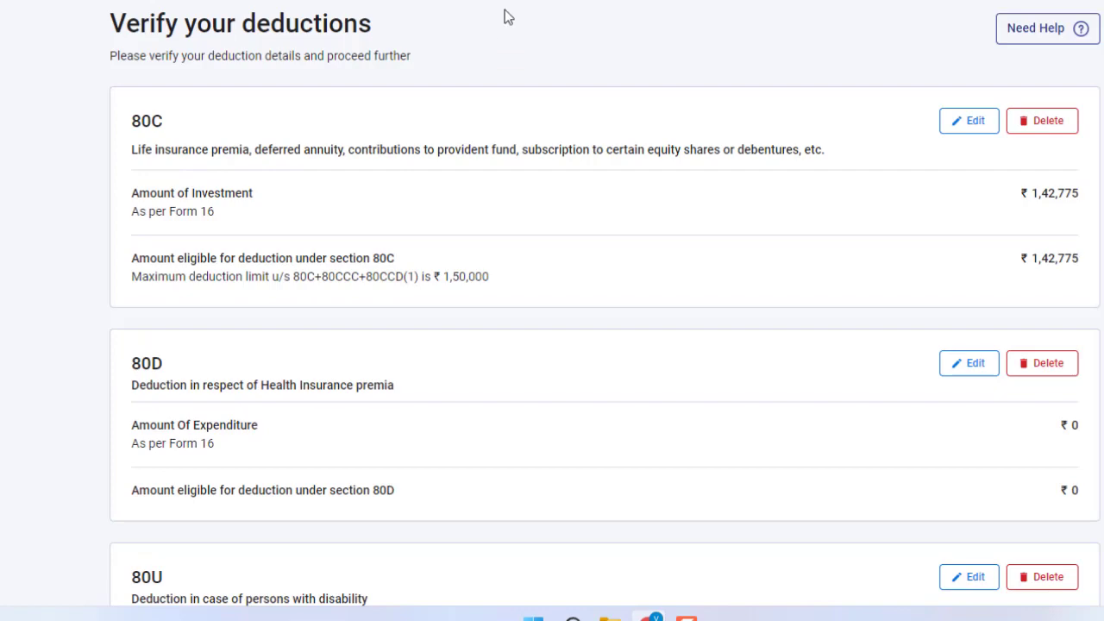
Step: Open the 80D health insurance deduction for editing and keep No for a senior citizen in the family excluding parents
scroll(387, 100, "down", 1)
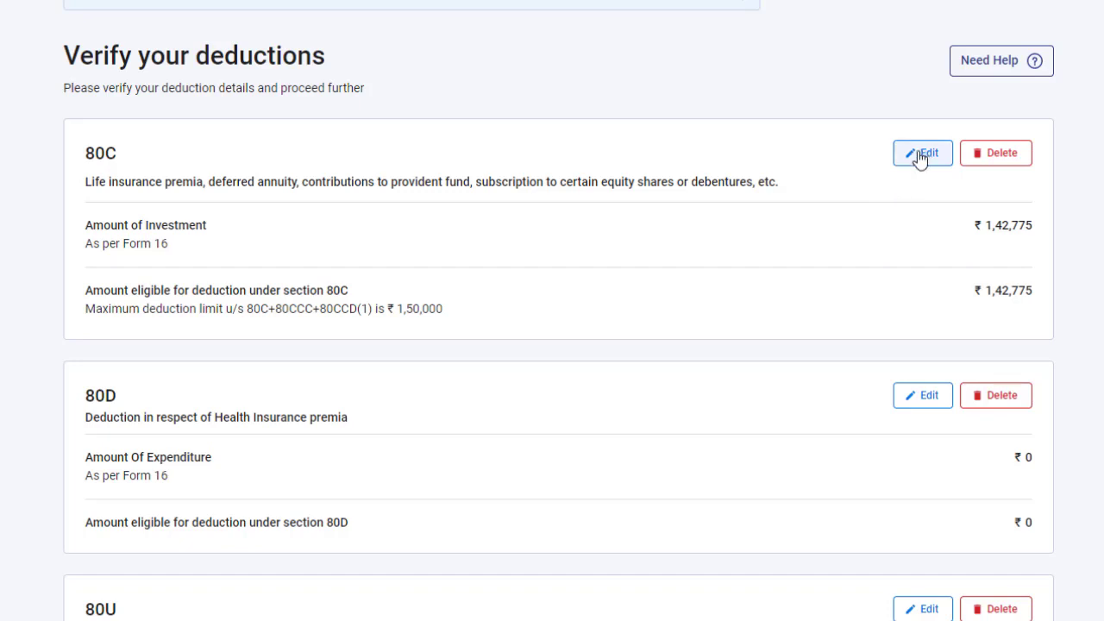
scroll(782, 267, "down", 2)
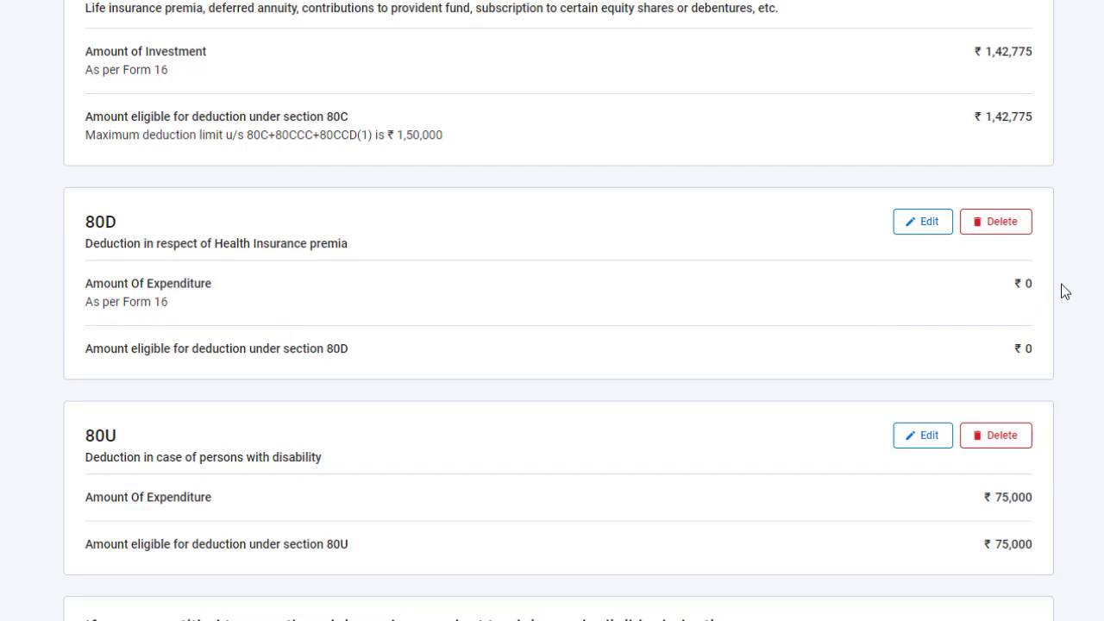
left_click(922, 222)
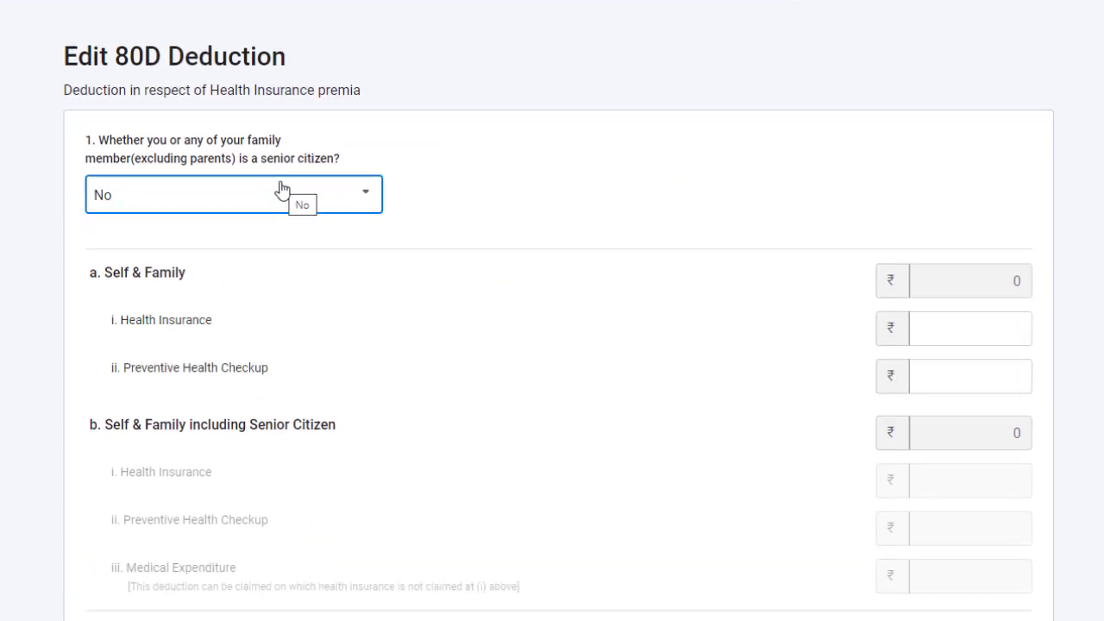
left_click(278, 192)
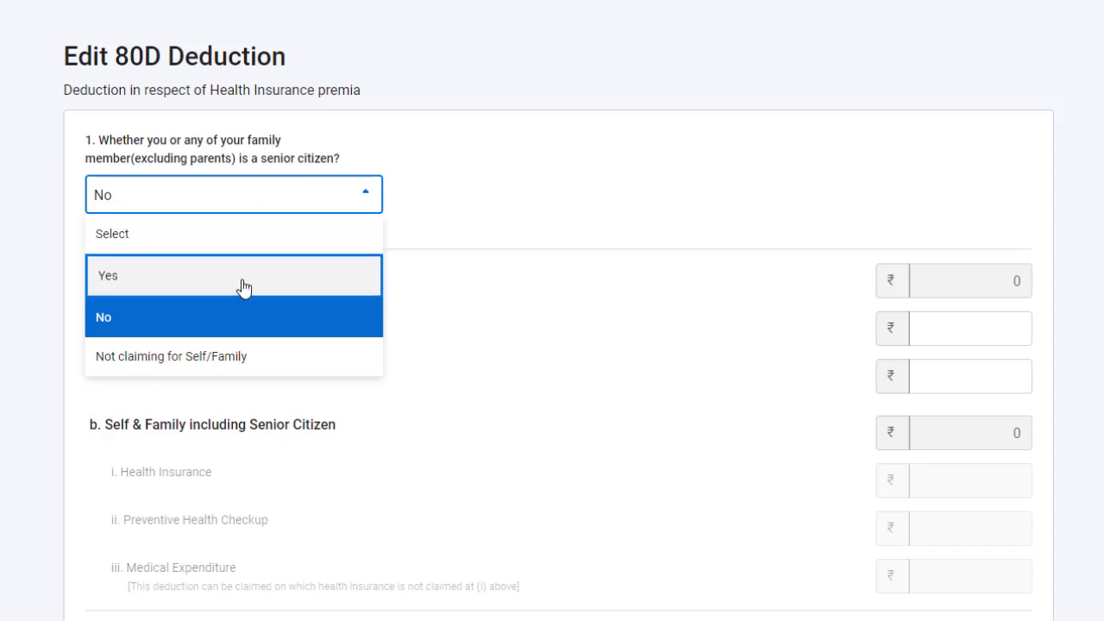
left_click(197, 322)
scroll(293, 261, "down", 1)
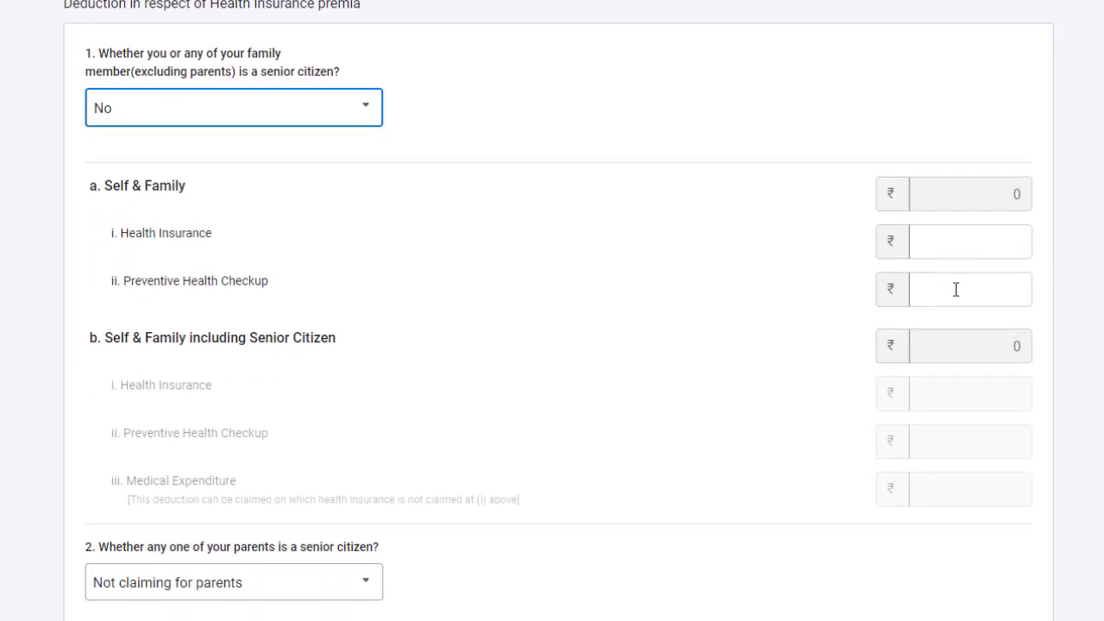
Step: Enter 10,693 as the health insurance amount for Self & Family, leave parents unclaimed and save the 80D deduction
left_click(982, 242)
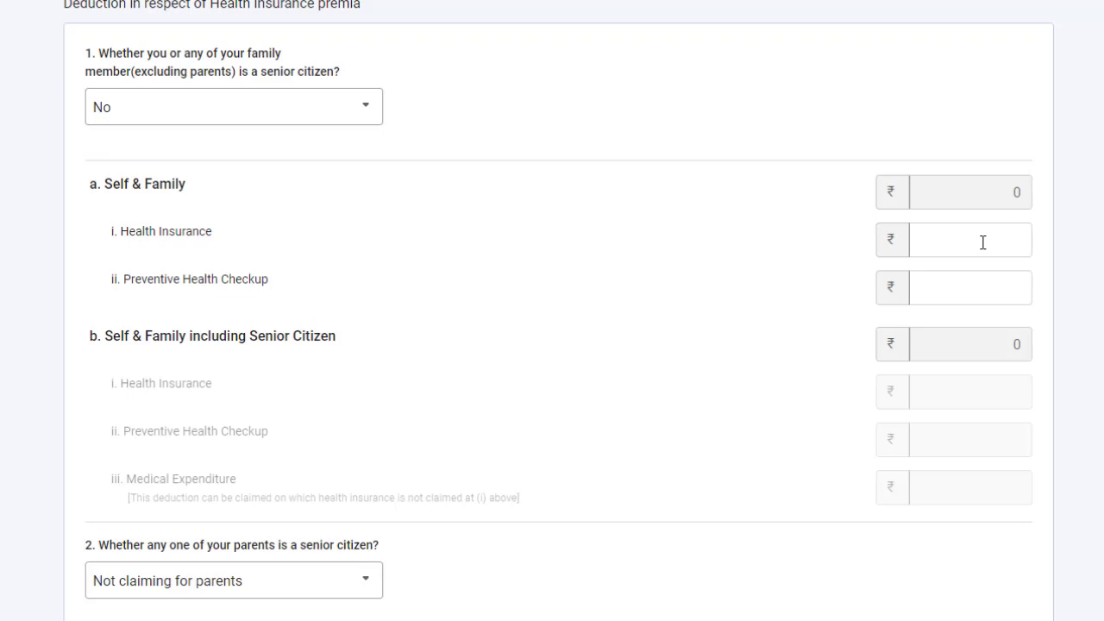
type("10693")
left_click(966, 286)
scroll(591, 249, "down", 1)
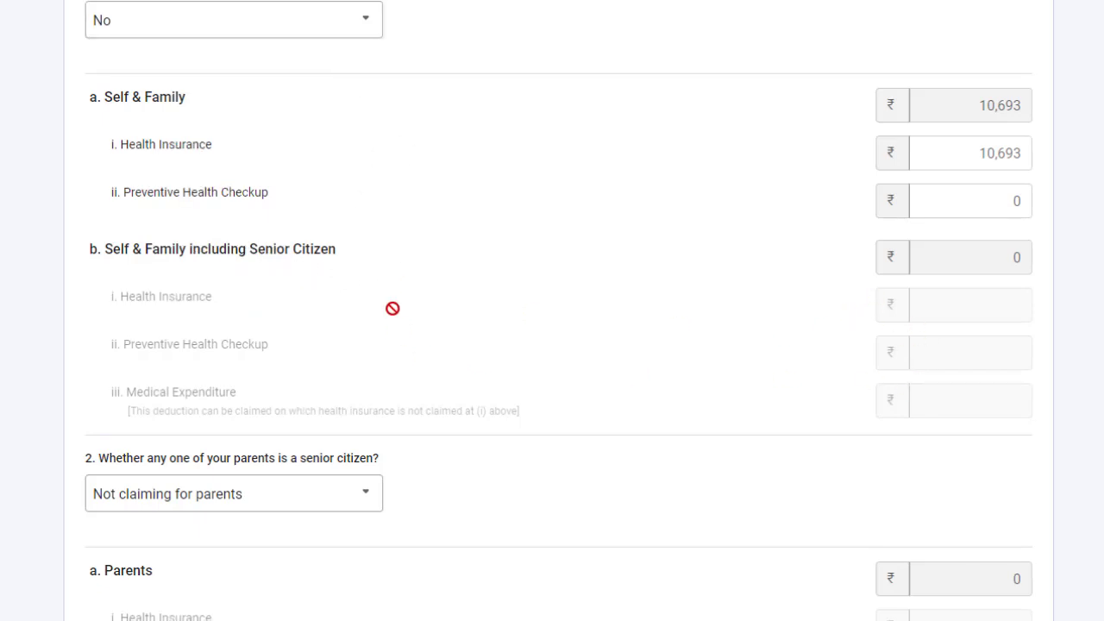
scroll(392, 308, "down", 3)
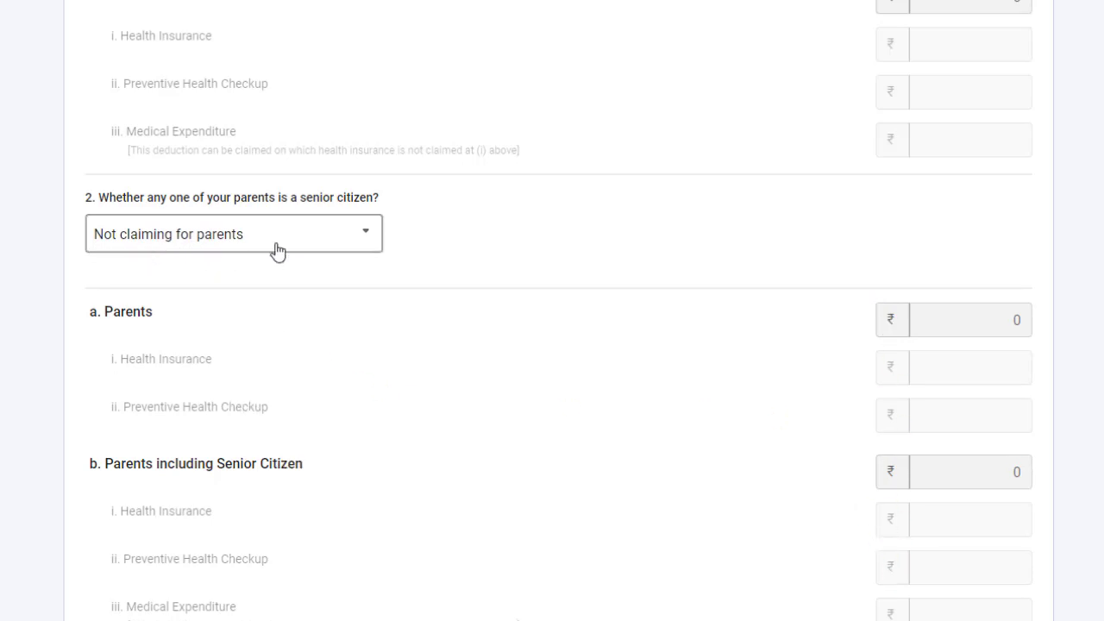
scroll(405, 333, "down", 3)
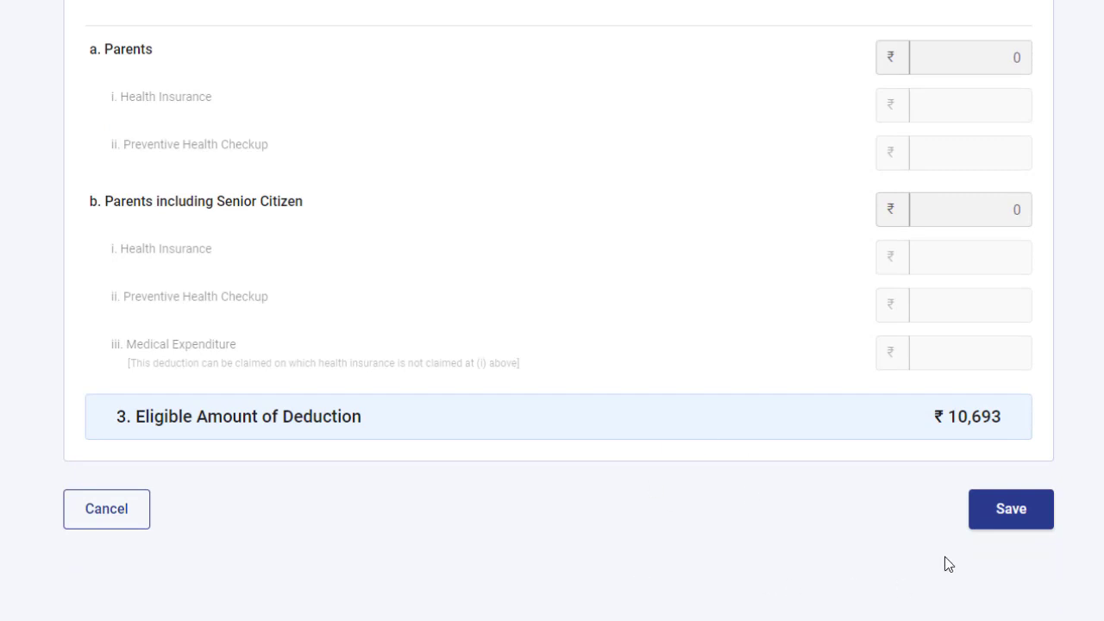
left_click(1012, 514)
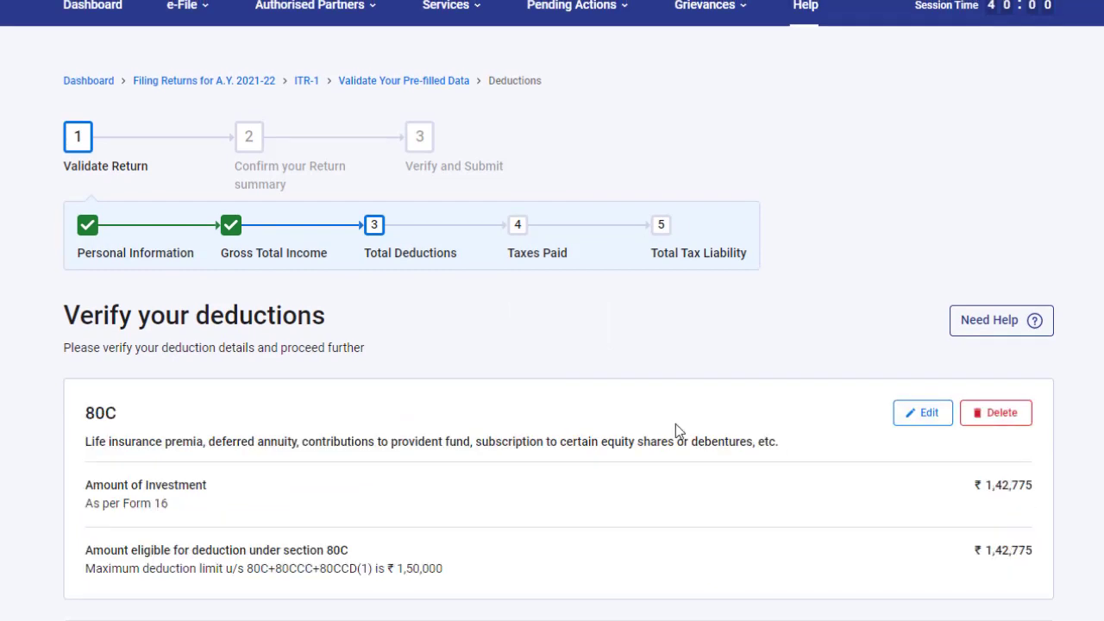
Step: Review the 80C, 80D and 80U deductions, the other claimable sections and the total deductions with its warning
scroll(681, 388, "down", 2)
scroll(738, 377, "down", 2)
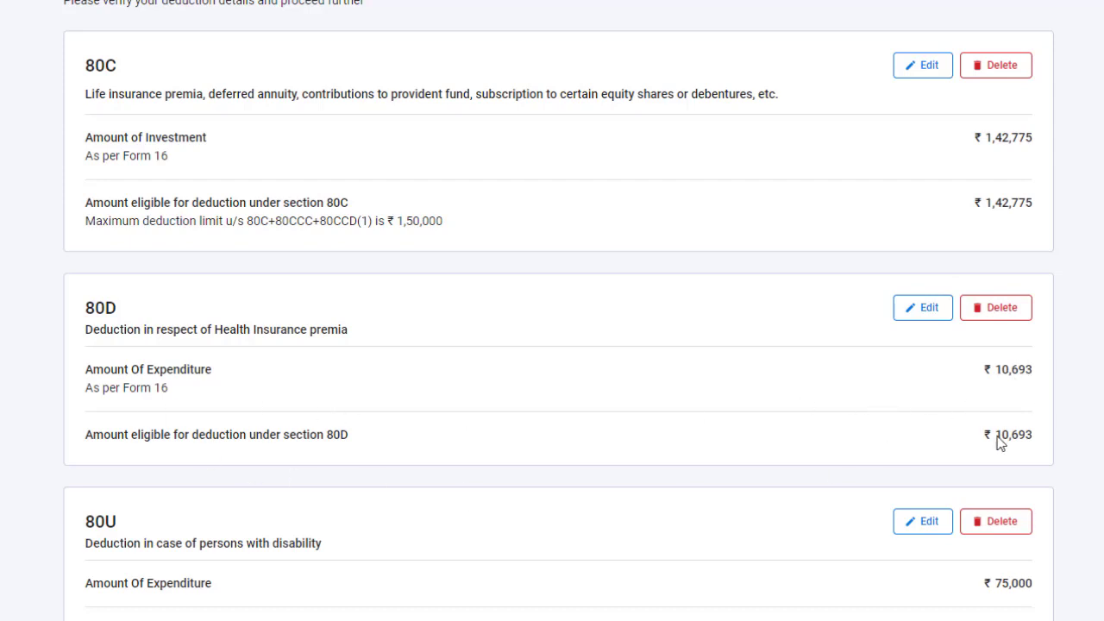
scroll(1001, 438, "down", 2)
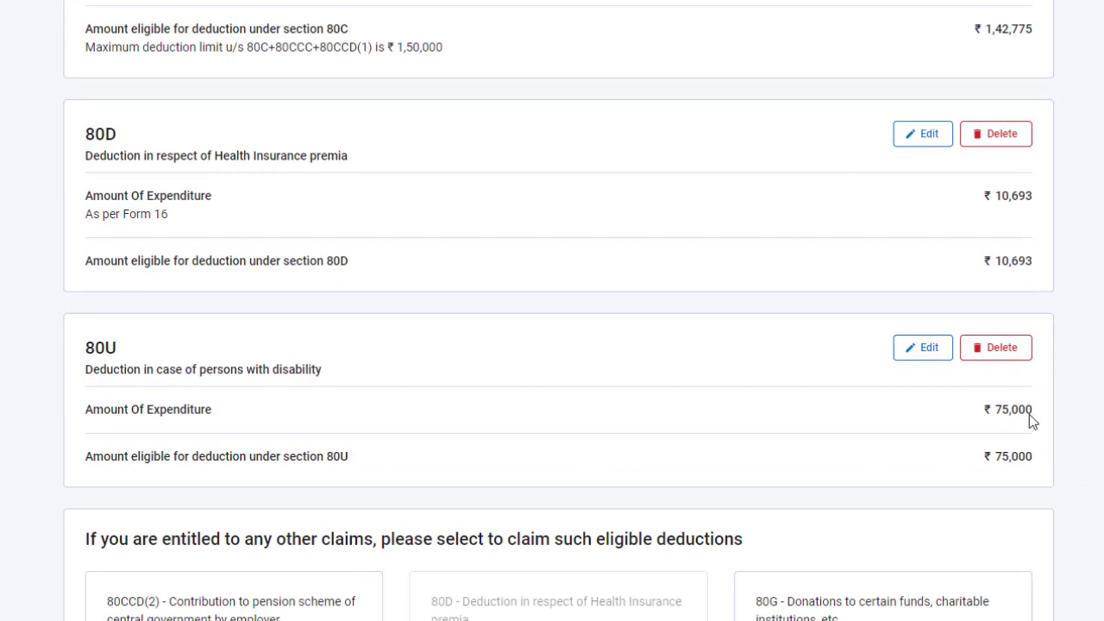
scroll(1030, 418, "down", 2)
scroll(1028, 417, "down", 1)
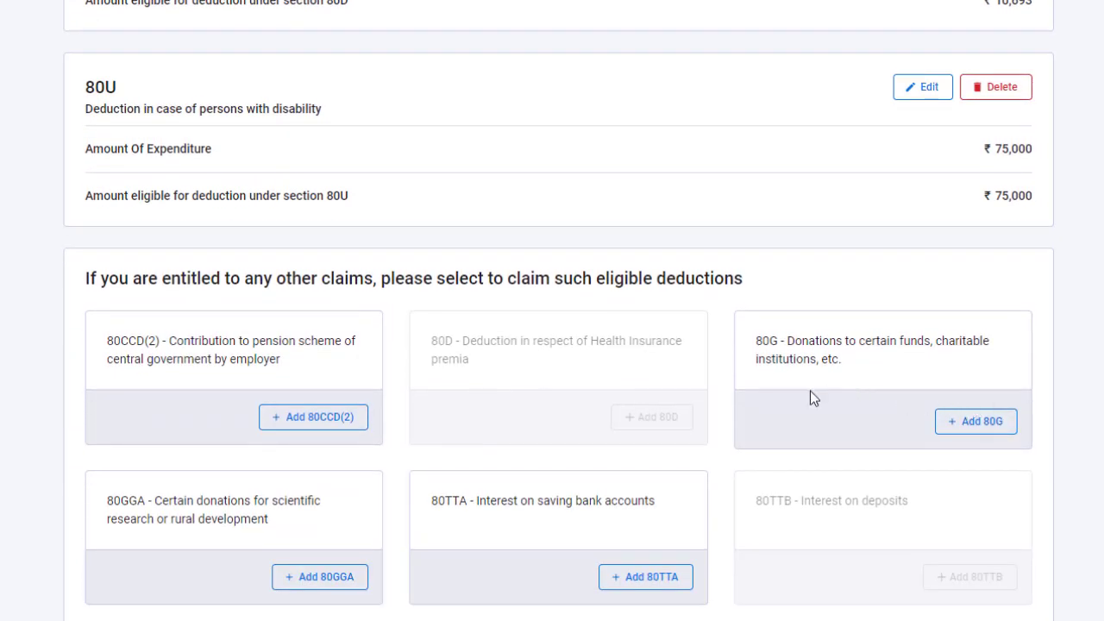
scroll(195, 315, "down", 1)
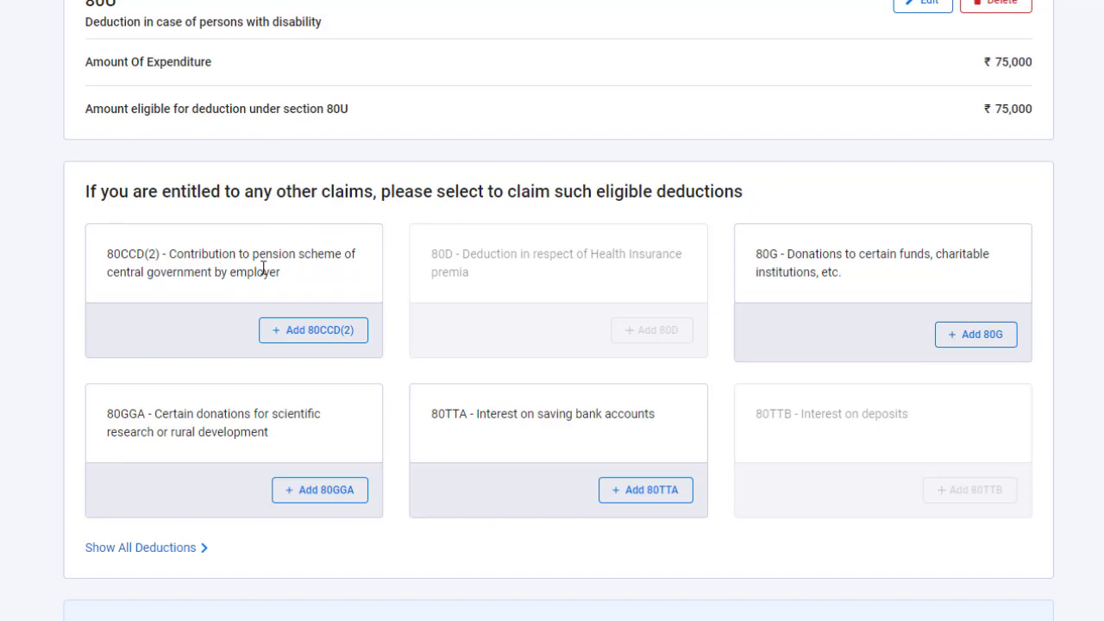
scroll(297, 289, "up", 6)
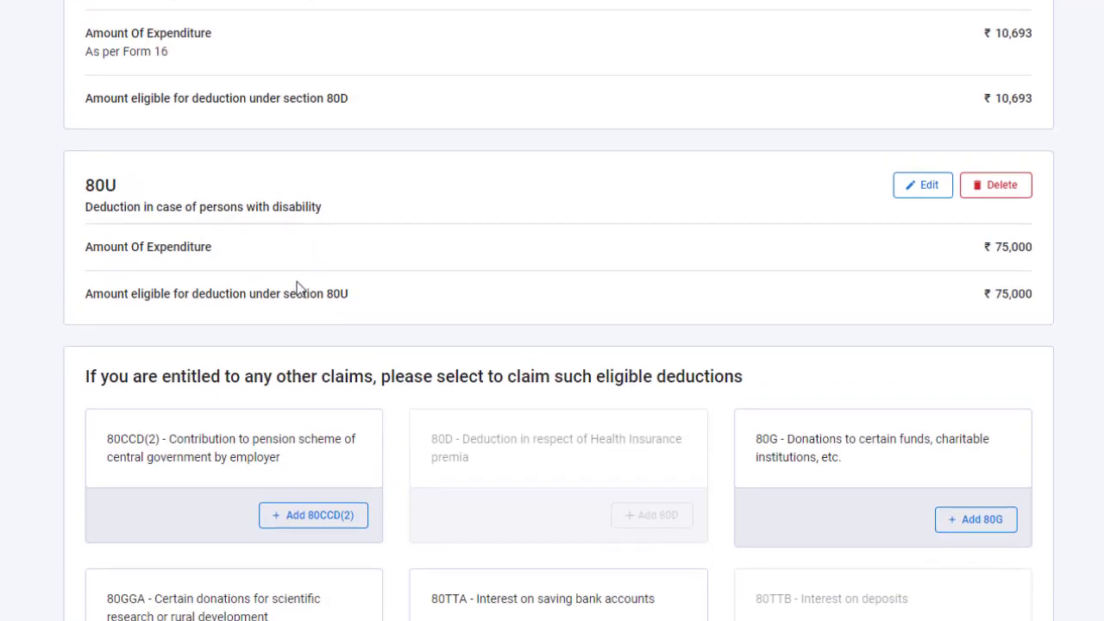
scroll(1010, 179, "down", 5)
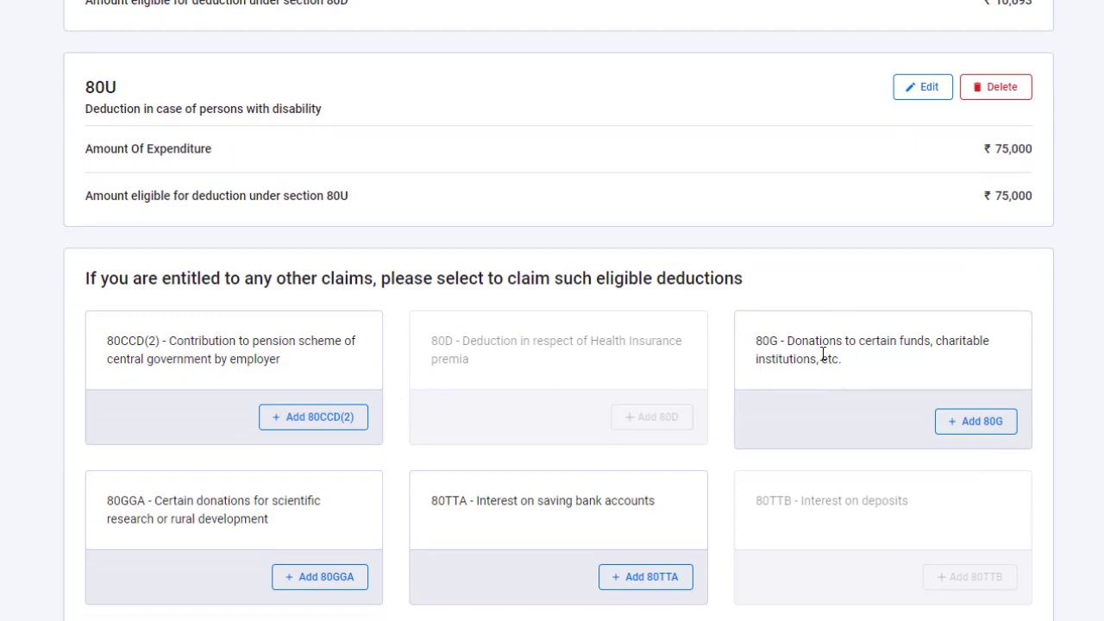
scroll(895, 398, "down", 3)
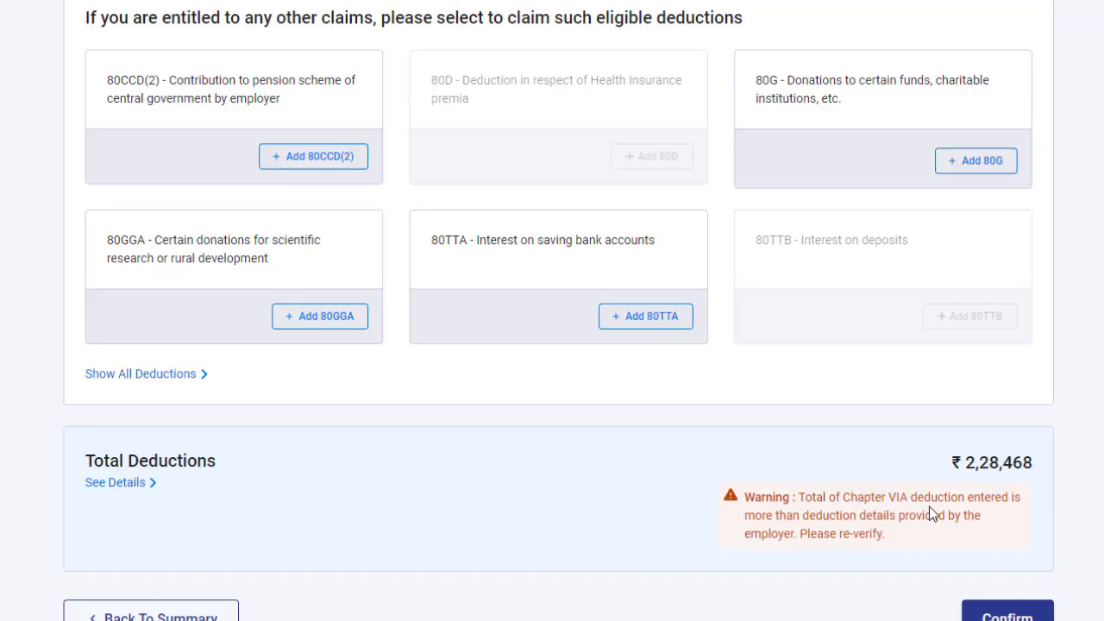
scroll(1013, 203, "up", 4)
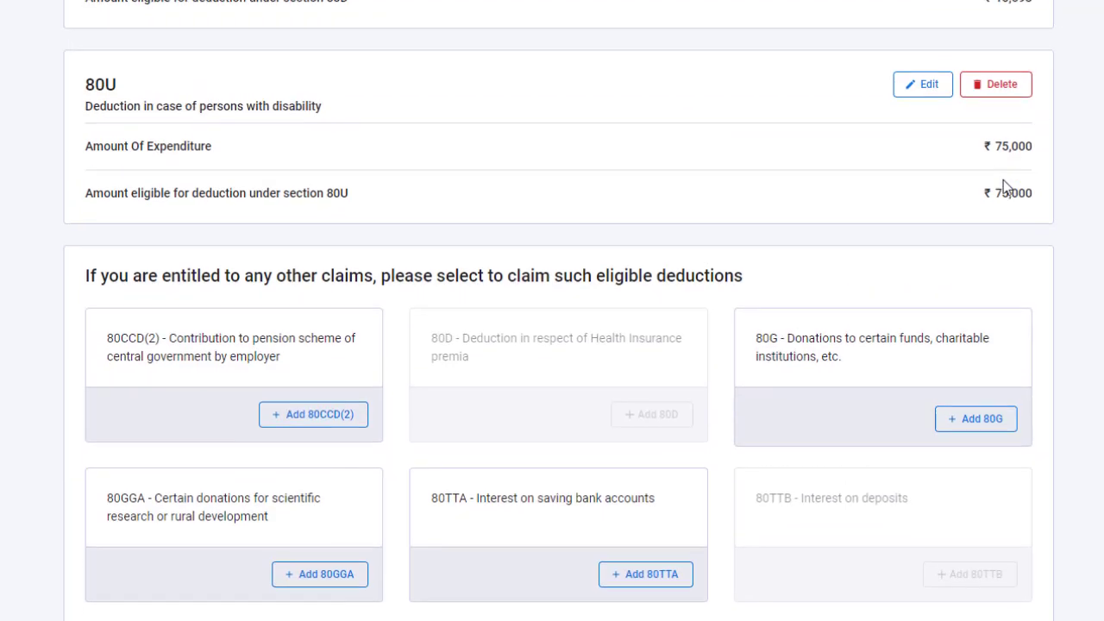
scroll(1060, 155, "down", 5)
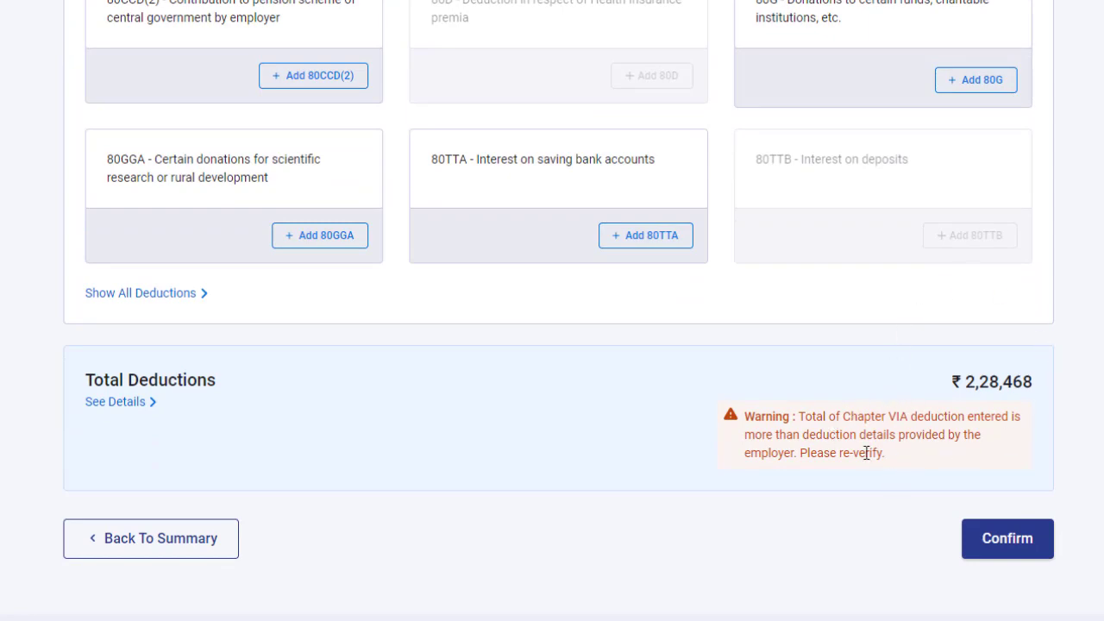
scroll(865, 453, "up", 7)
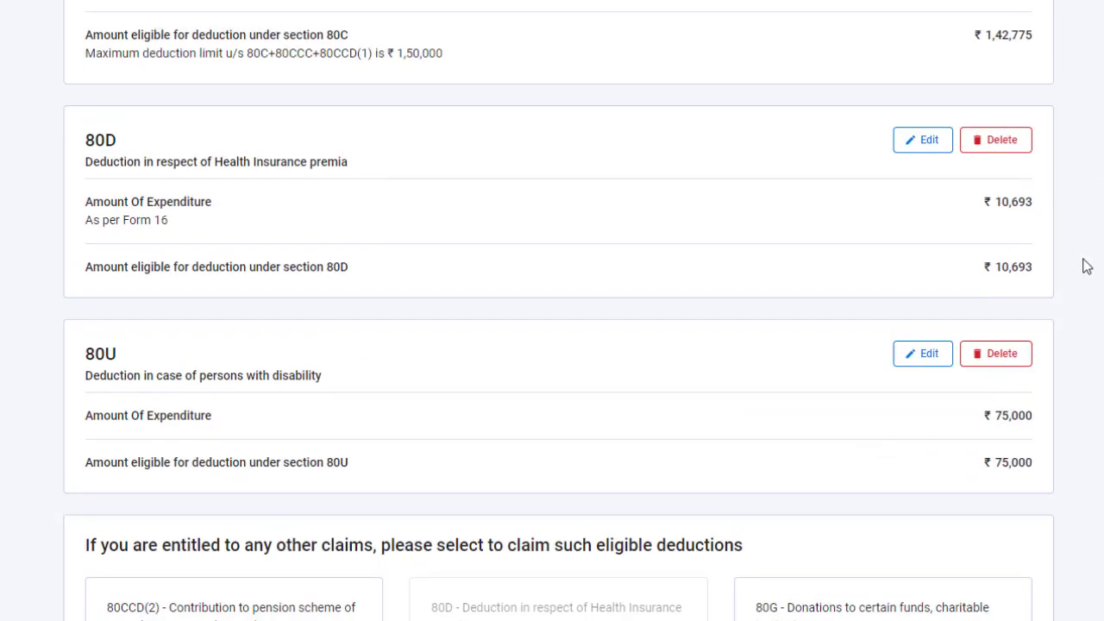
scroll(1035, 228, "down", 5)
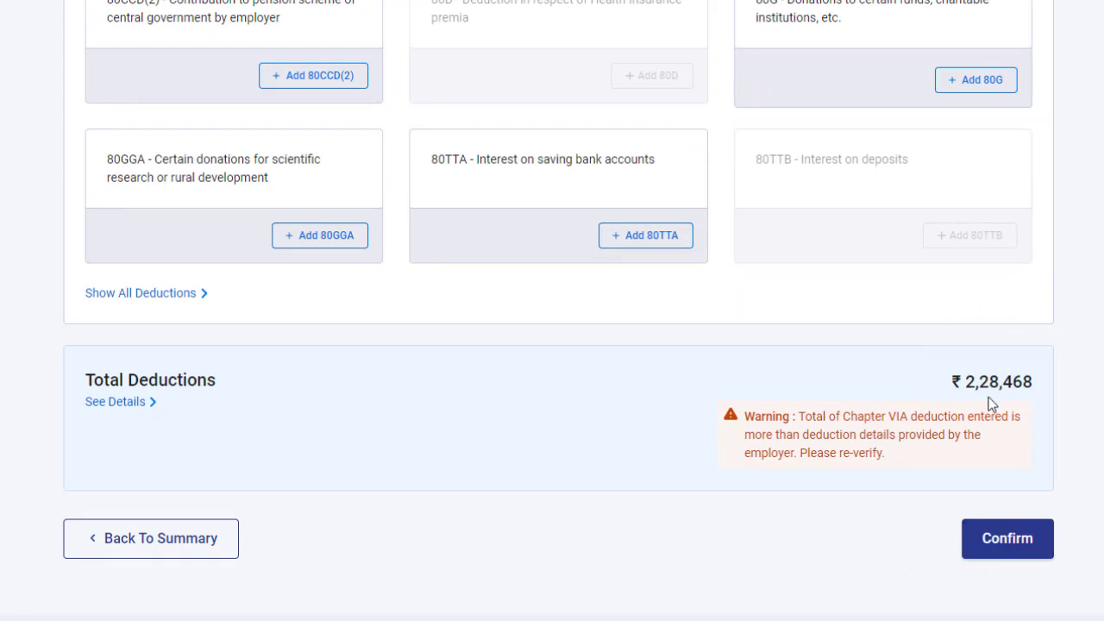
Step: Confirm the Total Deductions section and open the Tax Paid section from the return summary
left_click(1008, 552)
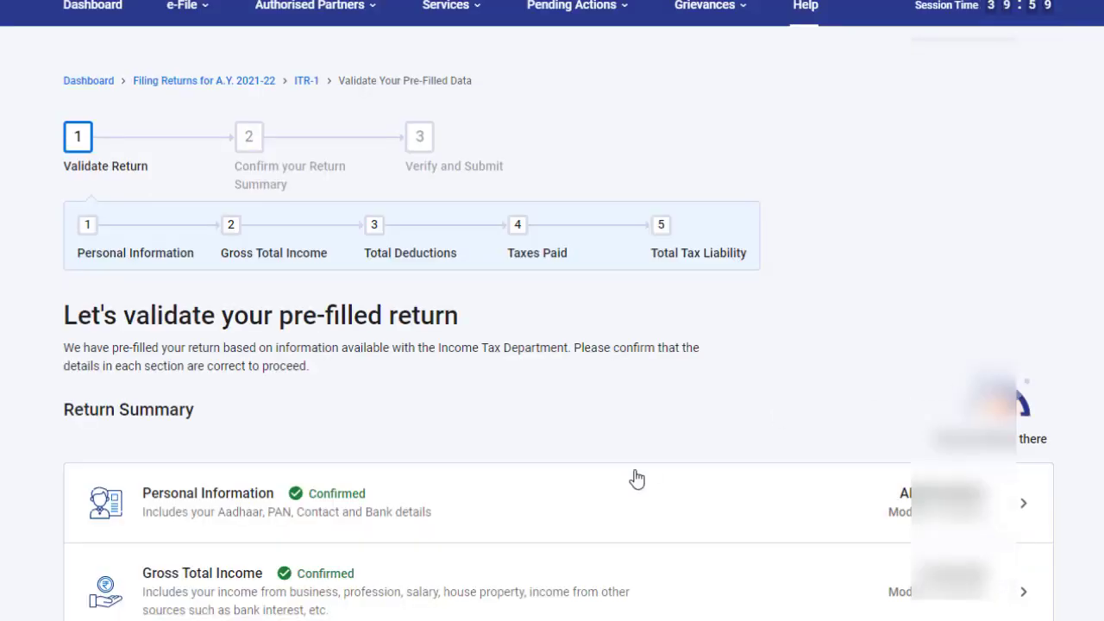
scroll(633, 478, "down", 5)
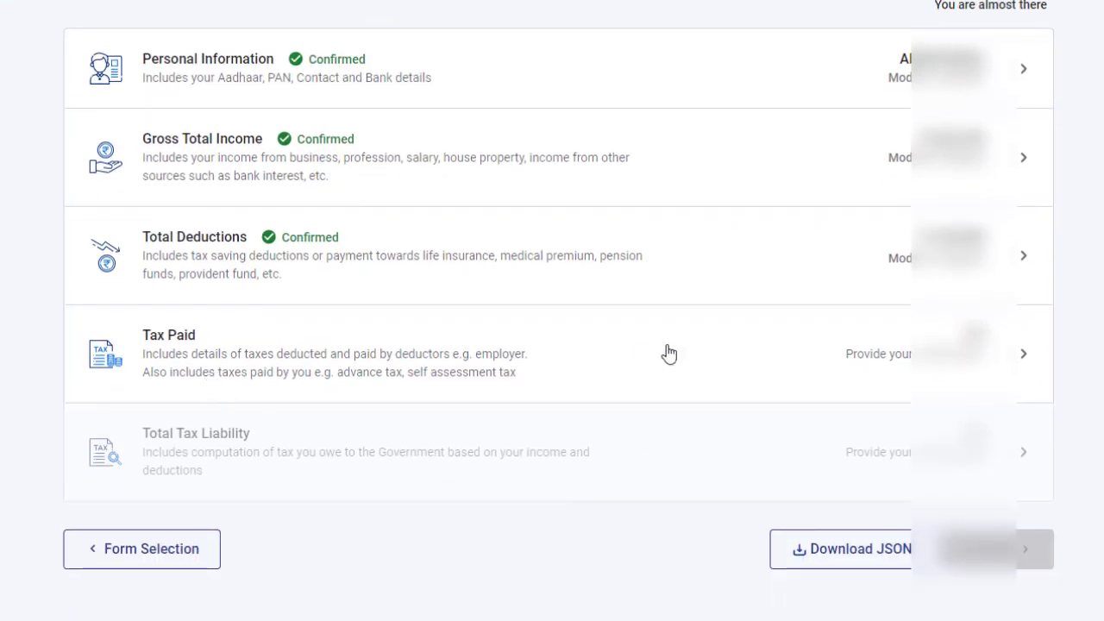
left_click(553, 381)
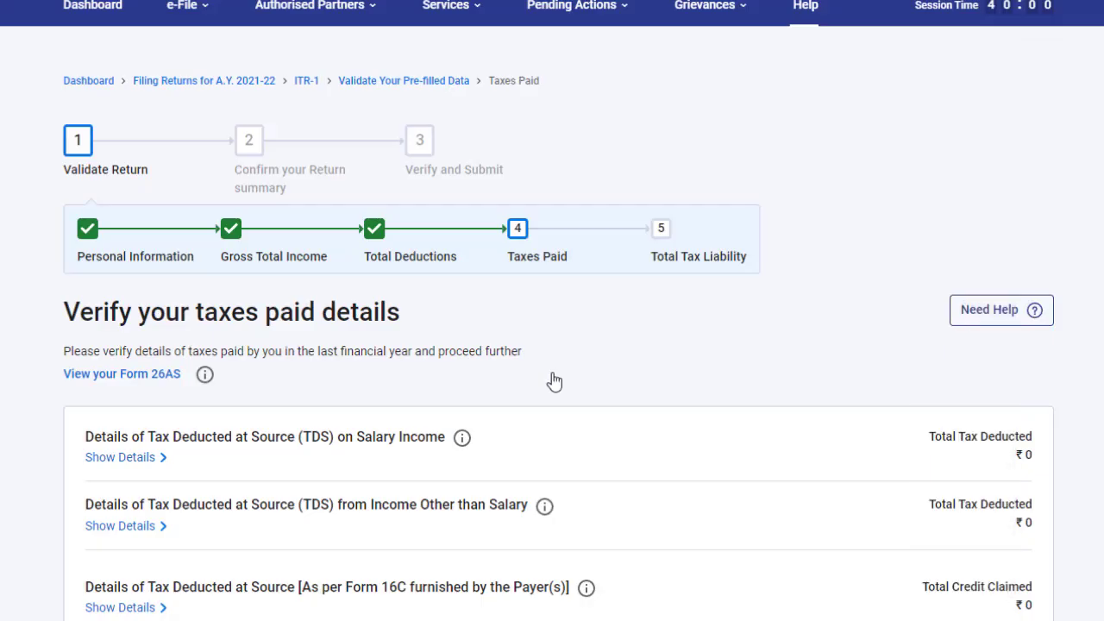
Step: Check the TDS, TCS, advance tax and self-assessment tax entries and confirm the taxes paid details
scroll(554, 379, "down", 3)
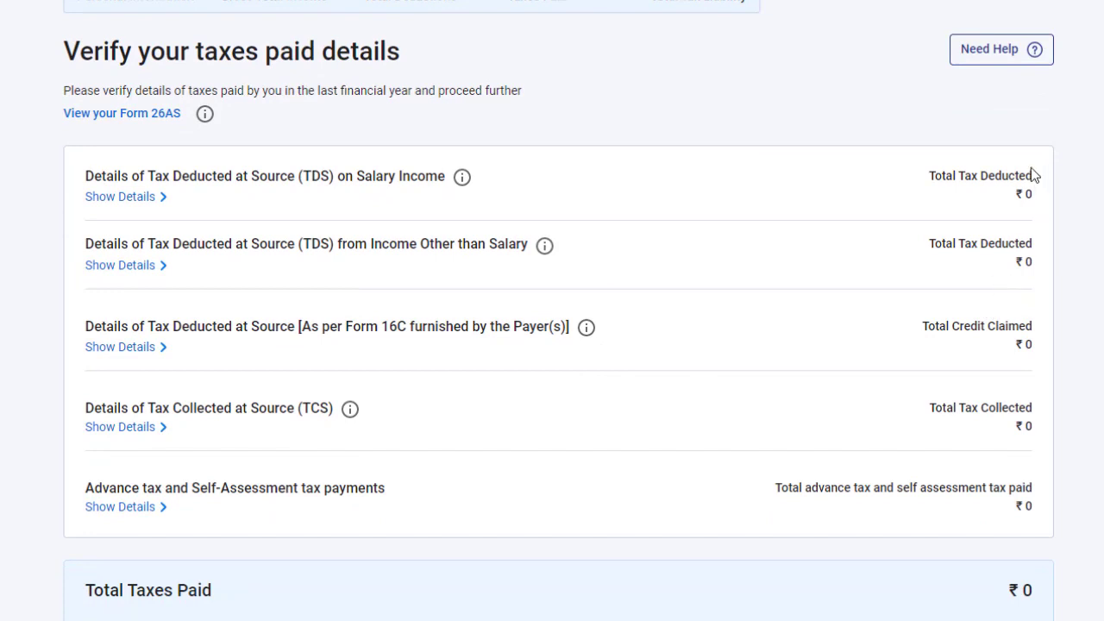
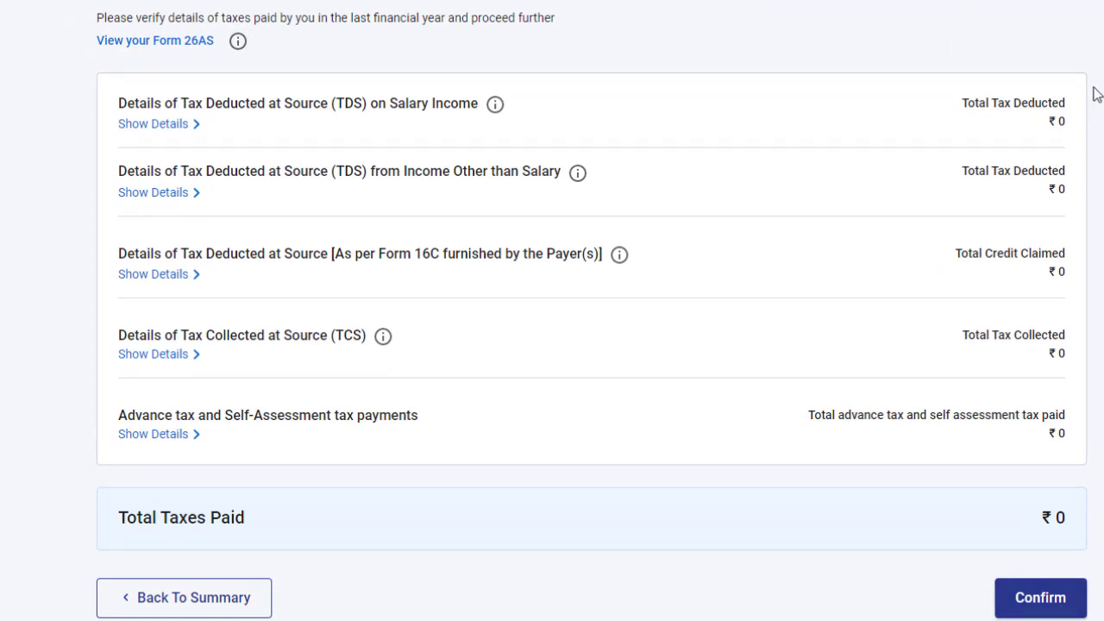
left_click(1050, 602)
scroll(872, 399, "down", 4)
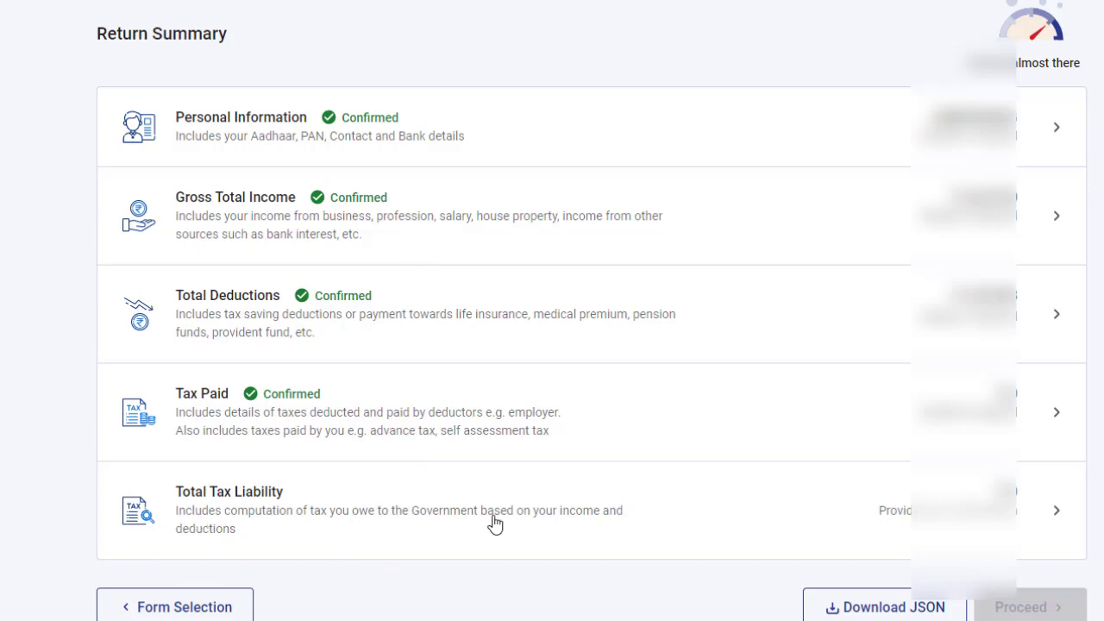
Step: Open the Total Tax Liability section and review the computation of income, tax payable, rebate u/s 87A and cess
left_click(438, 528)
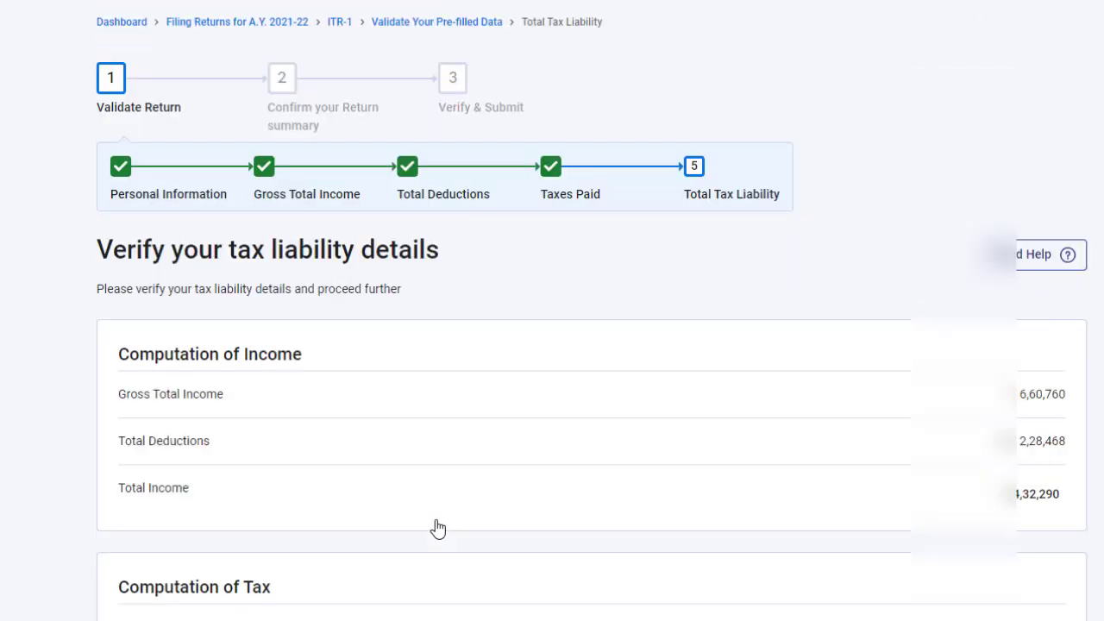
scroll(437, 525, "down", 3)
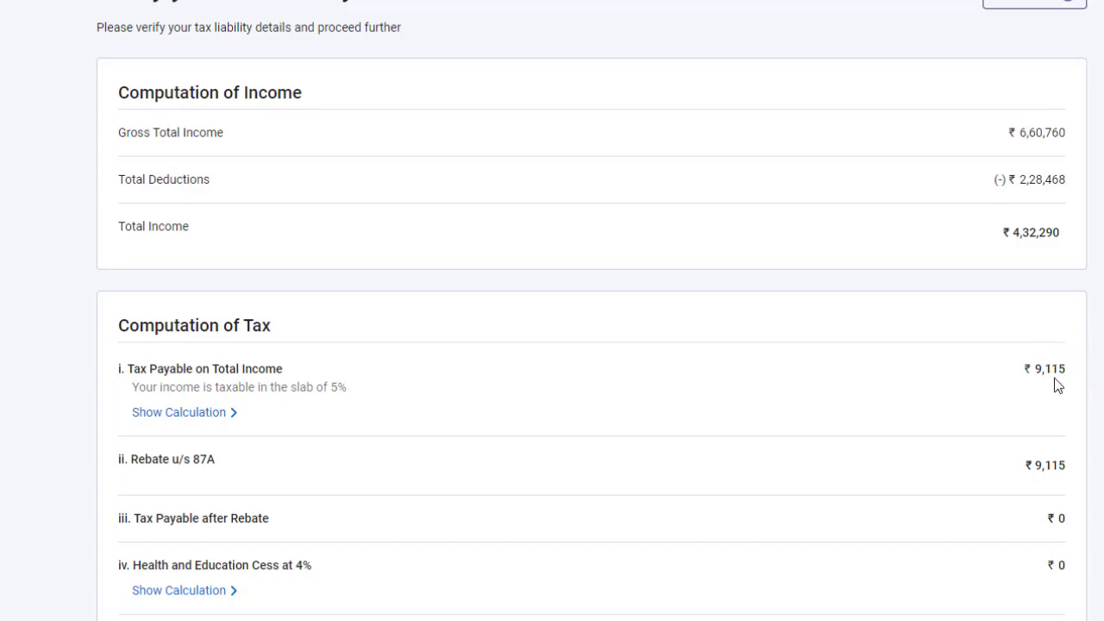
scroll(1055, 385, "down", 1)
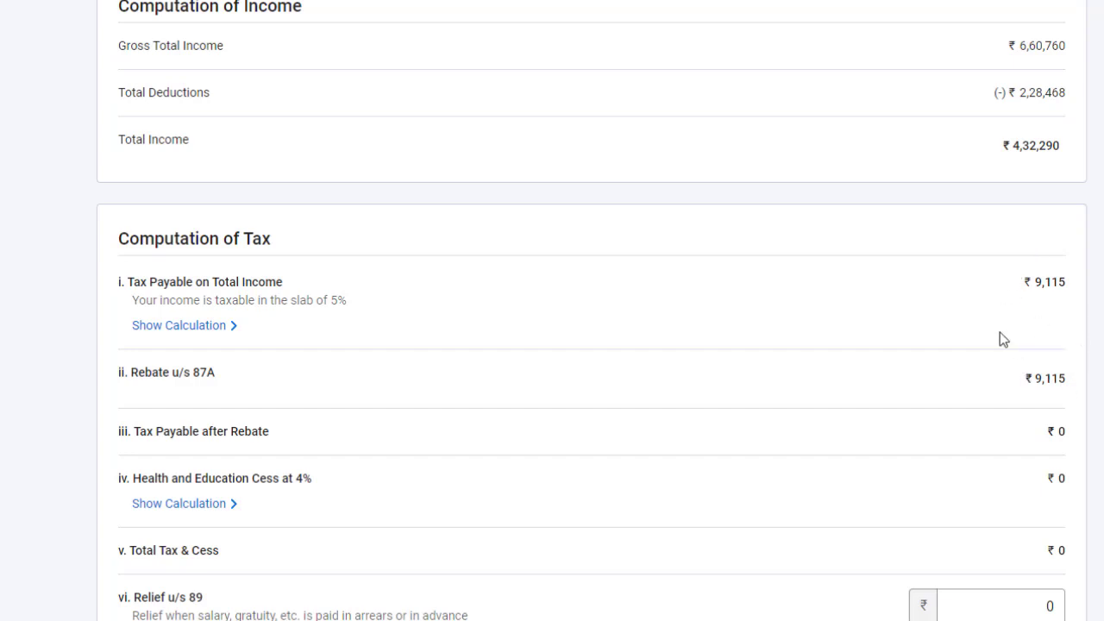
scroll(1000, 332, "down", 1)
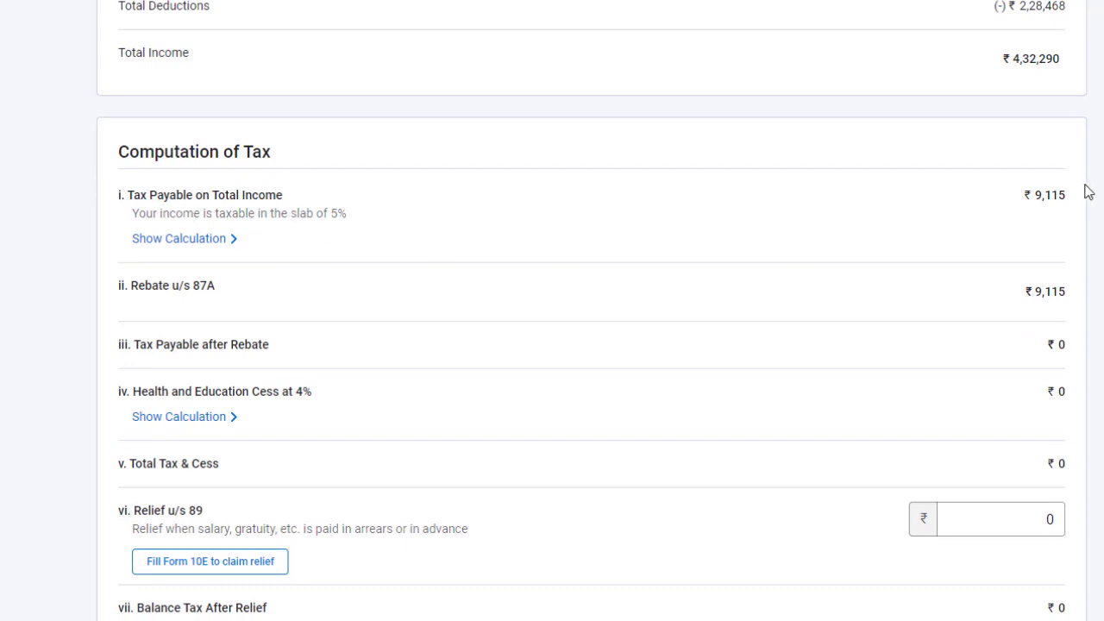
scroll(1069, 203, "down", 1)
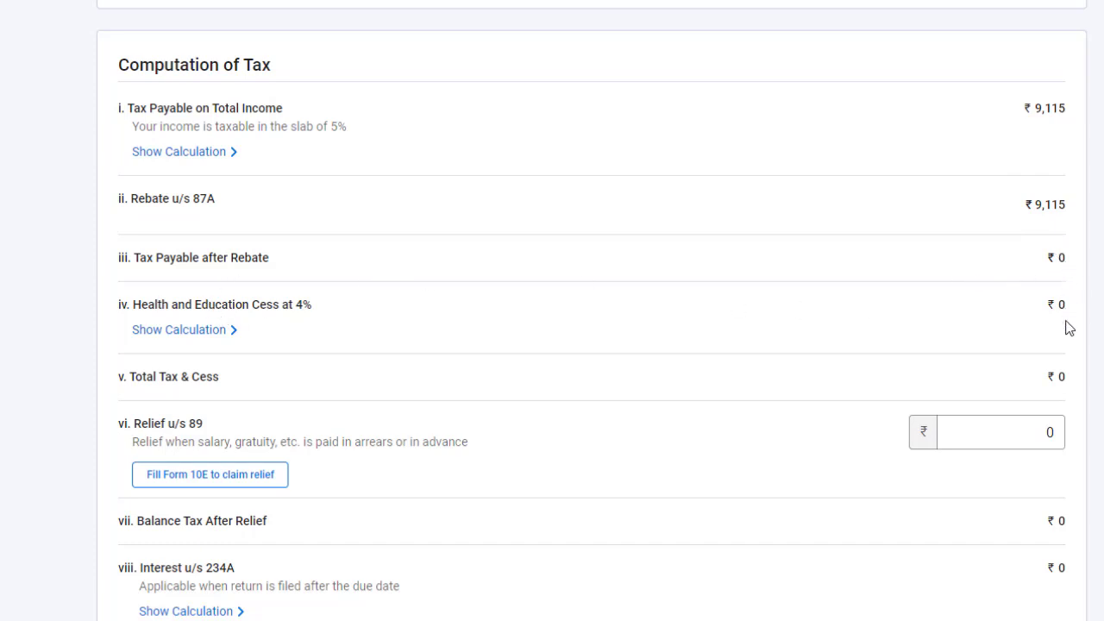
scroll(1049, 383, "down", 1)
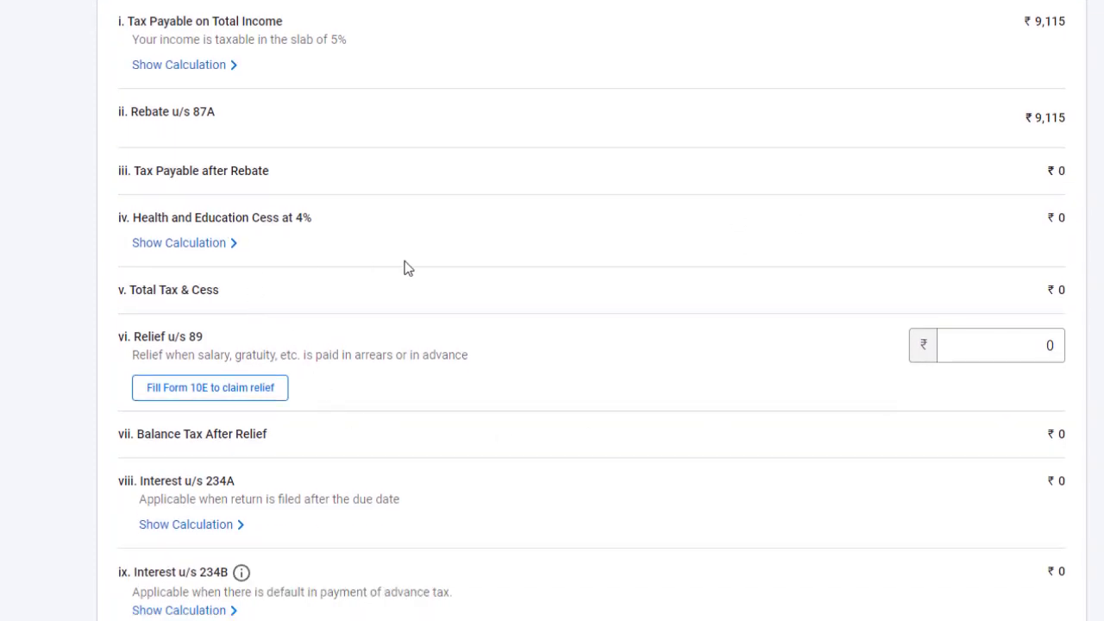
scroll(406, 267, "down", 1)
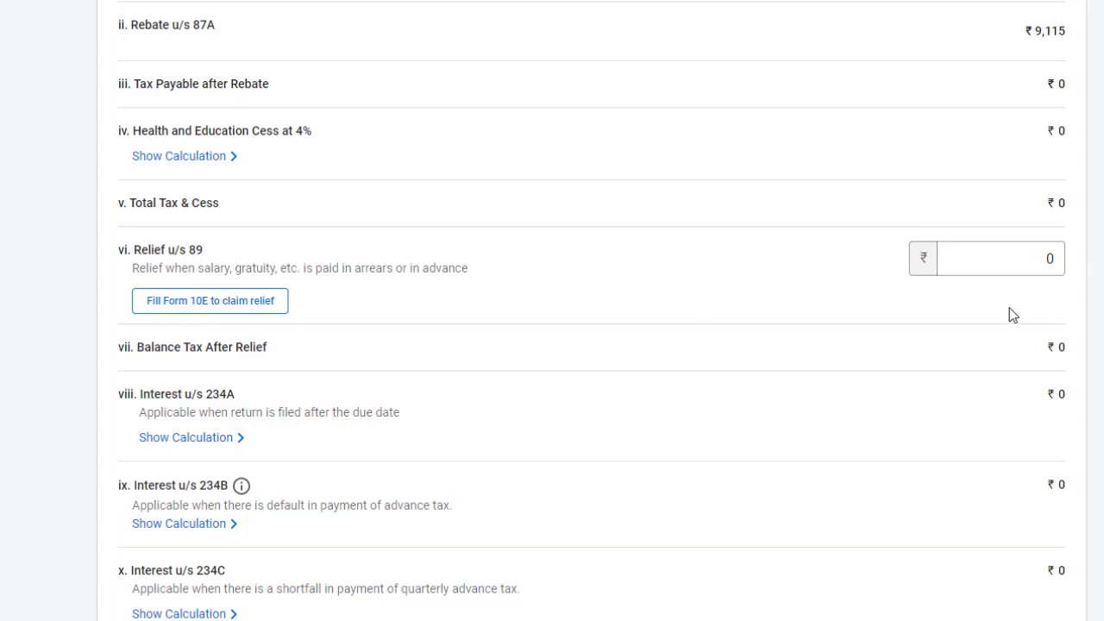
Step: Check the relief u/s 89, the 234A, 234B and 234C interest and the 234F fee, and confirm the tax liability details
left_click(1015, 264)
scroll(1014, 269, "down", 2)
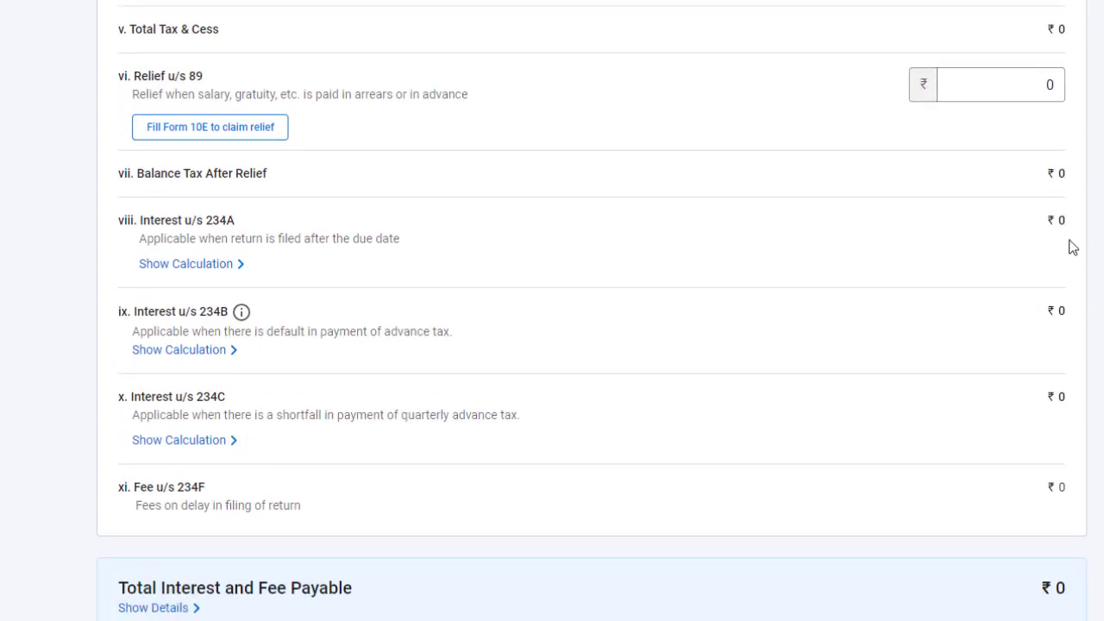
scroll(1028, 435, "down", 2)
scroll(1026, 443, "down", 1)
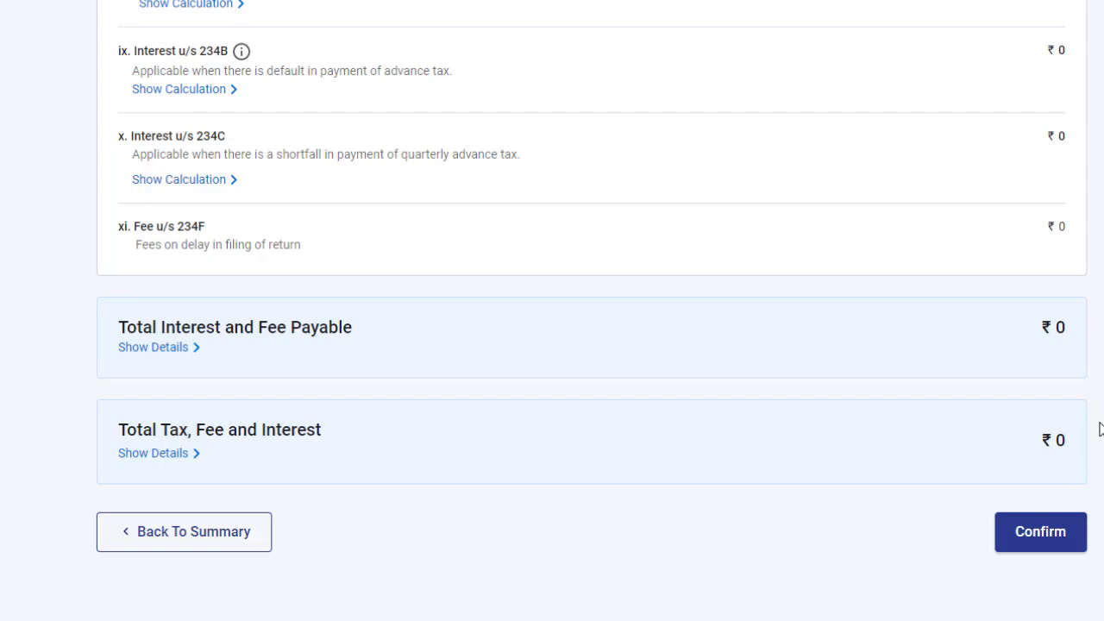
left_click(1024, 533)
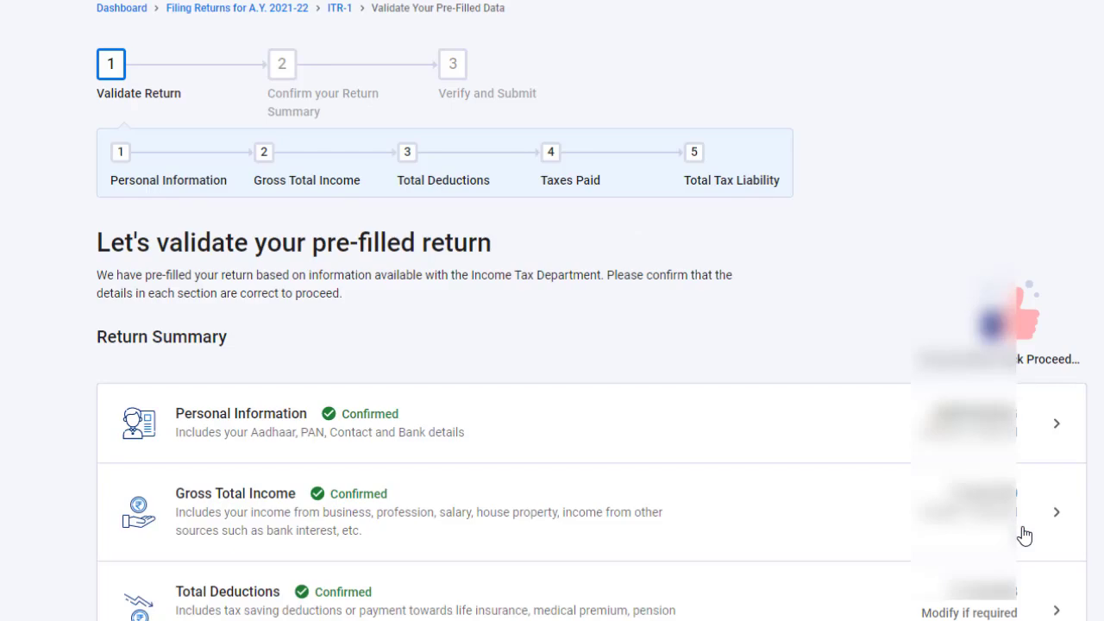
Step: Check the confirmation status of all five return summary sections and proceed to the tax summary
scroll(1029, 523, "down", 3)
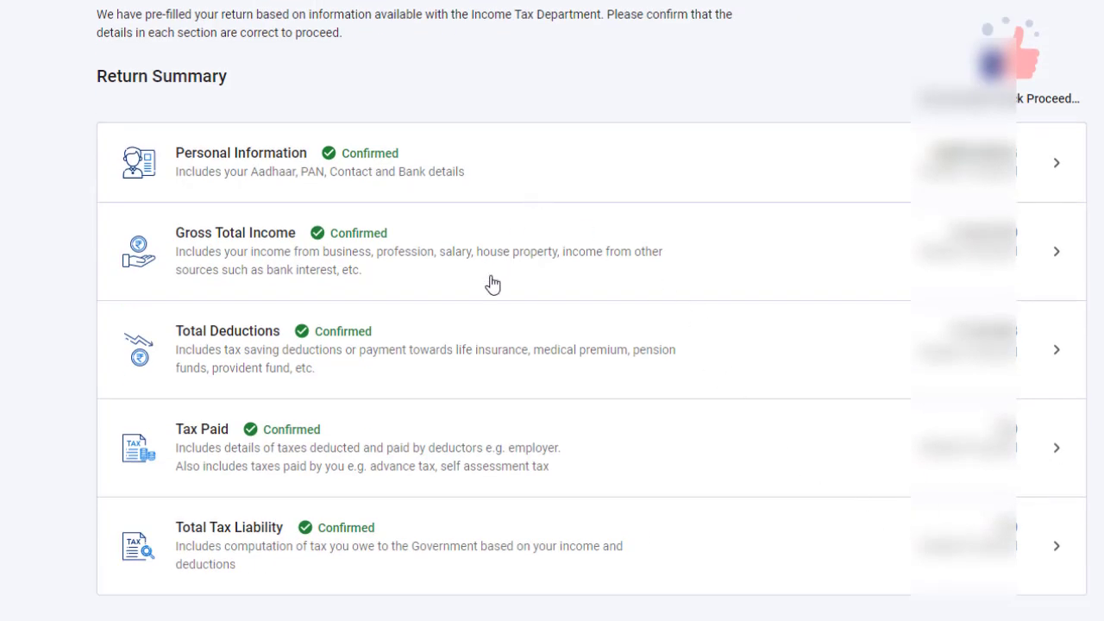
scroll(476, 552, "down", 1)
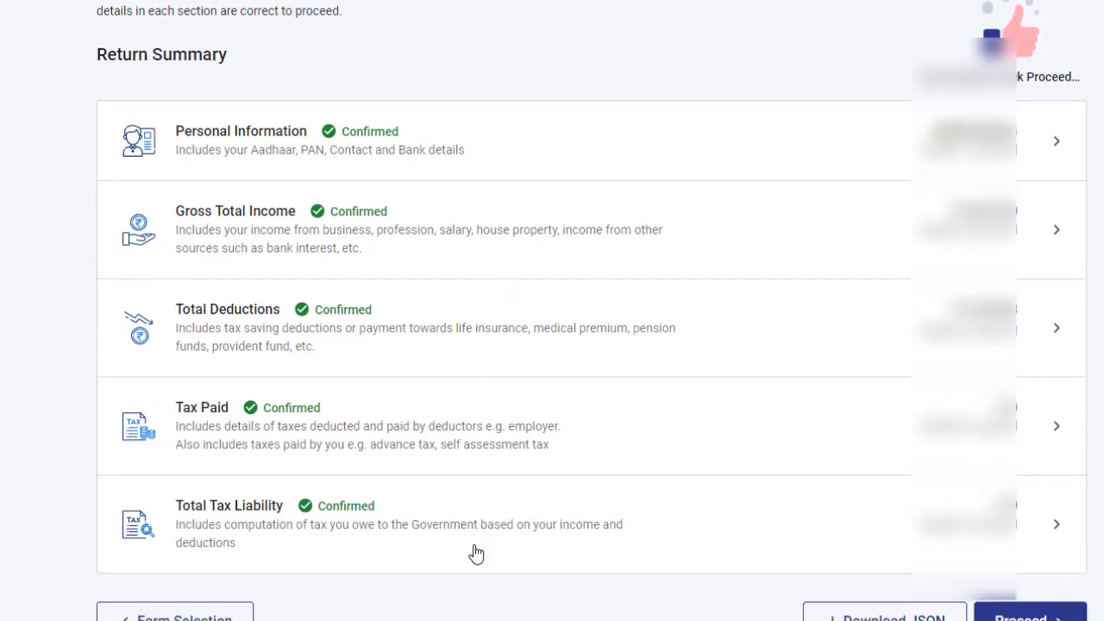
scroll(476, 552, "up", 4)
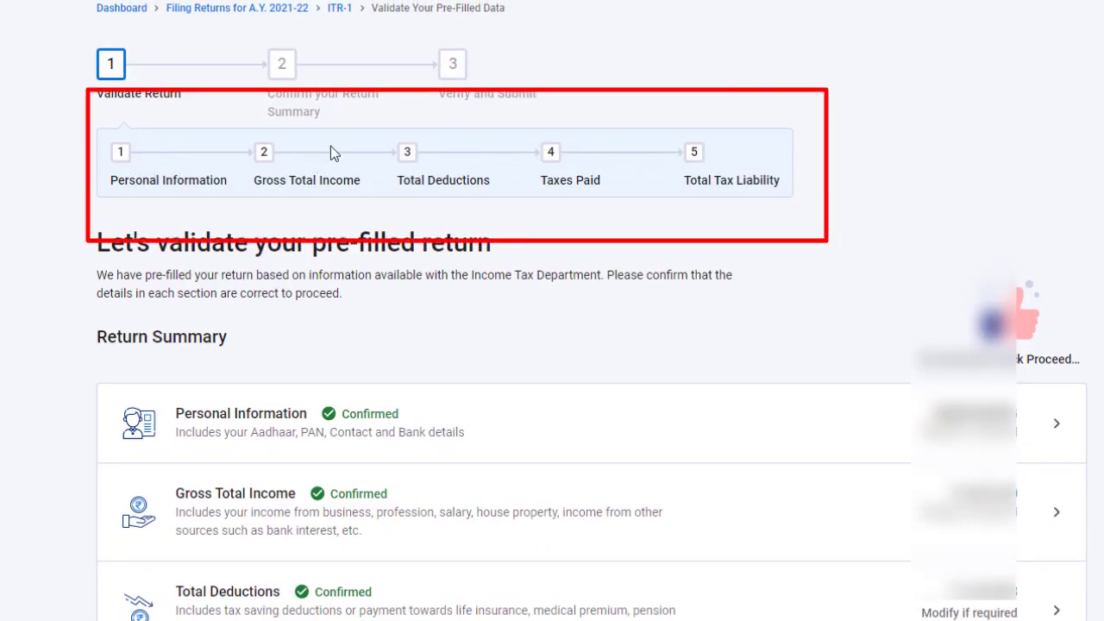
scroll(750, 214, "down", 5)
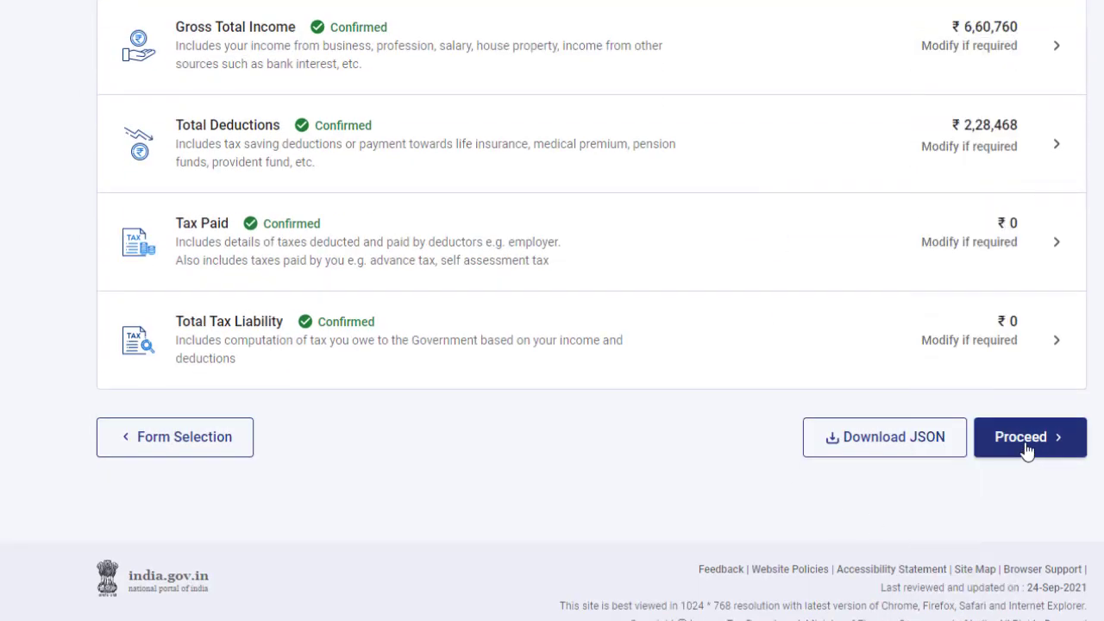
left_click(1026, 451)
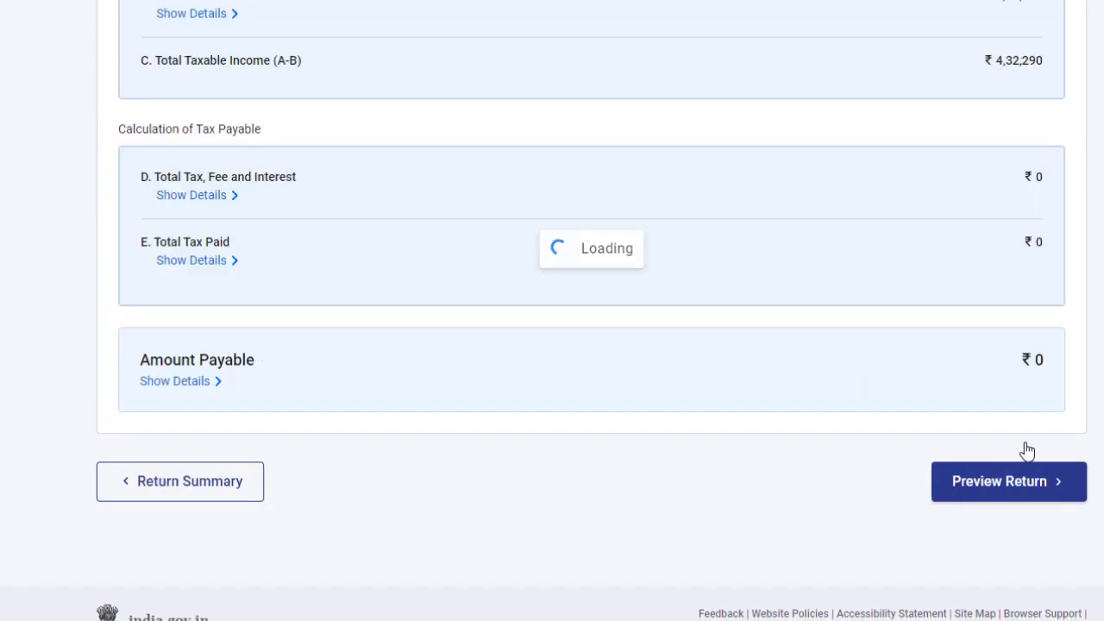
Step: Examine the tax summary's taxable income calculation, tax payable calculation and amount payable
scroll(729, 382, "down", 1)
scroll(759, 327, "up", 1)
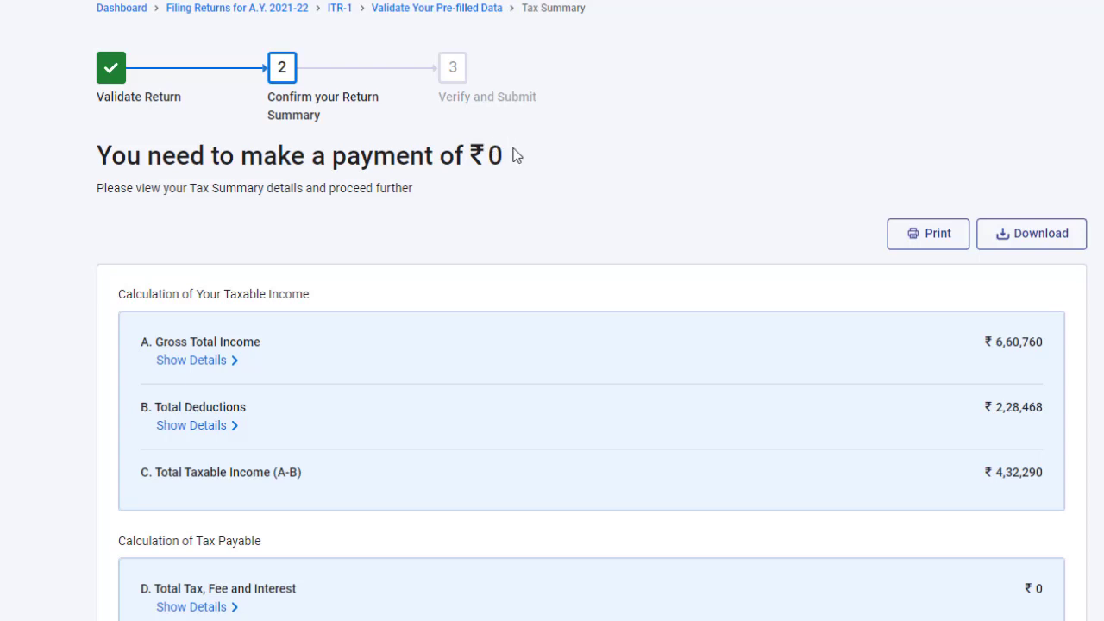
scroll(873, 147, "down", 2)
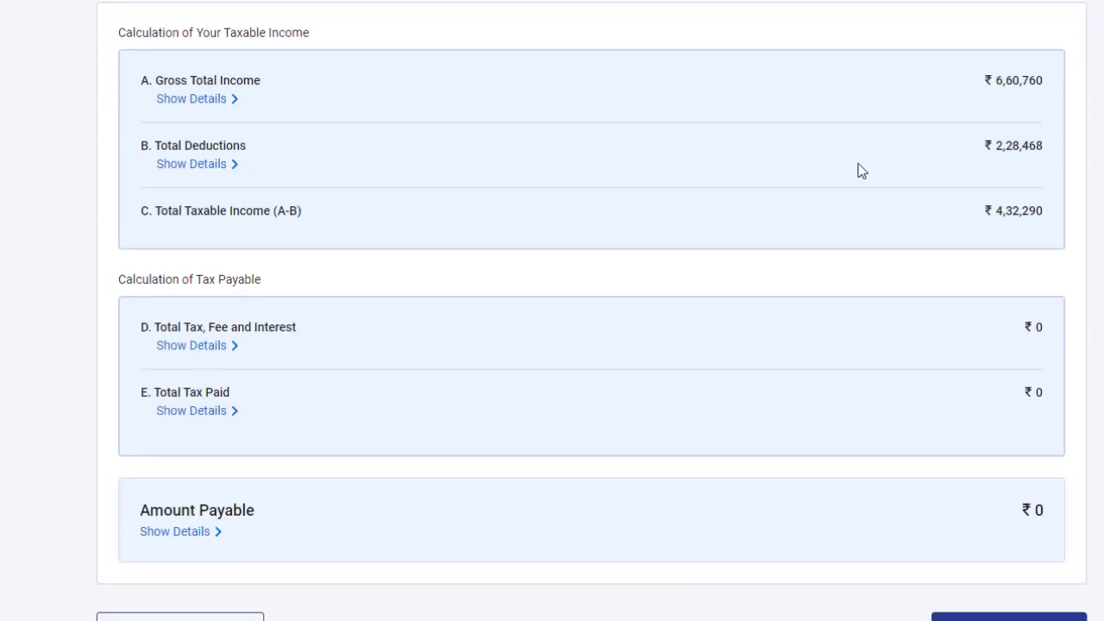
scroll(858, 170, "up", 2)
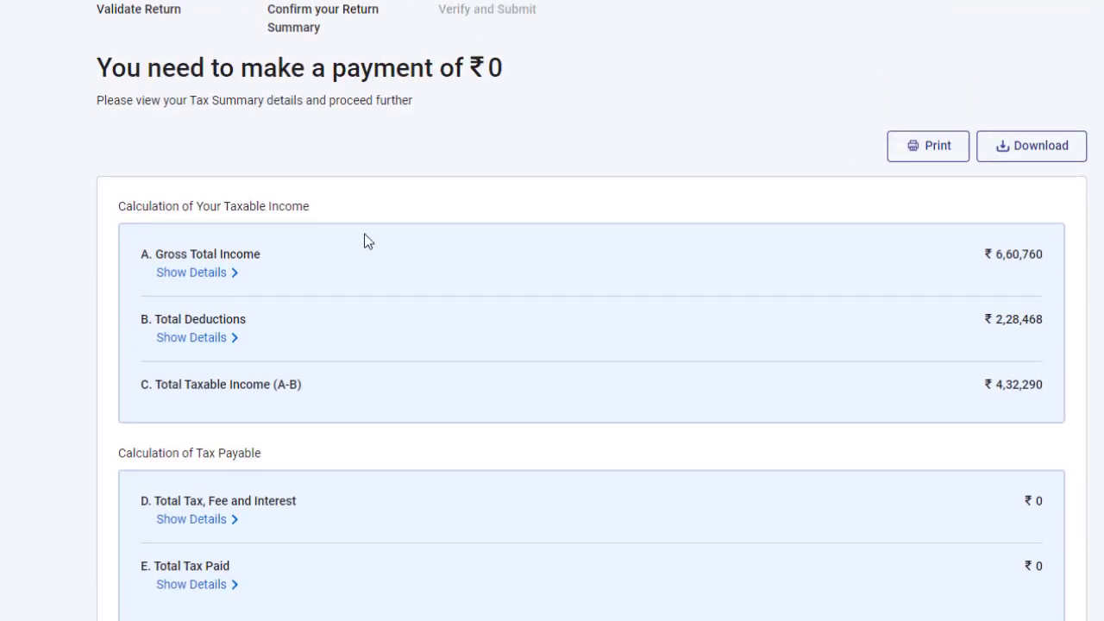
scroll(715, 254, "down", 1)
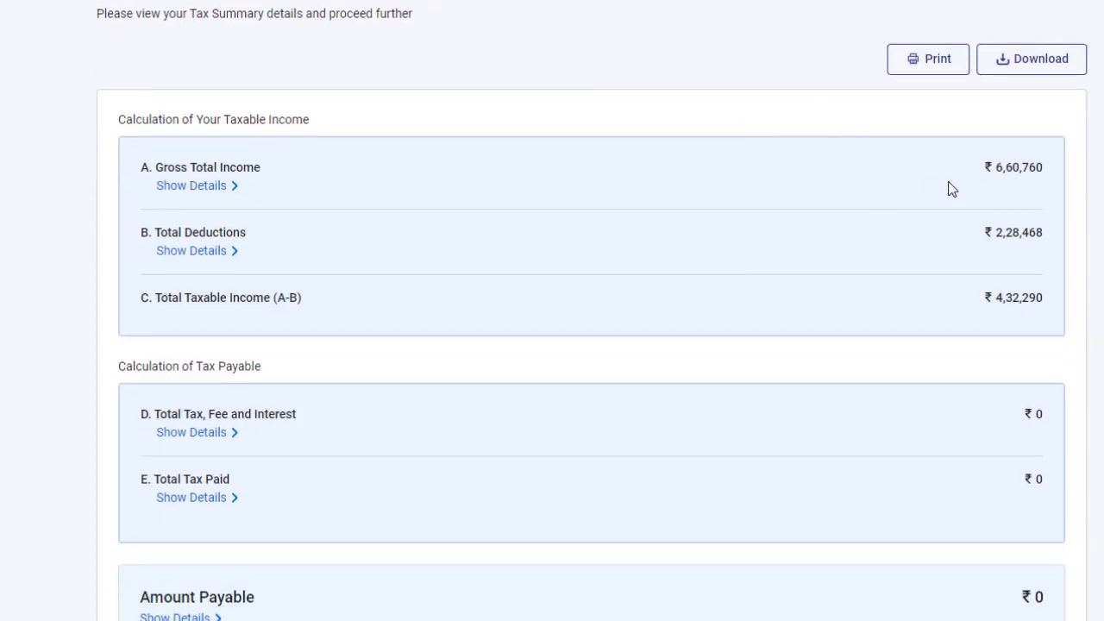
scroll(1047, 221, "down", 1)
scroll(1093, 239, "down", 1)
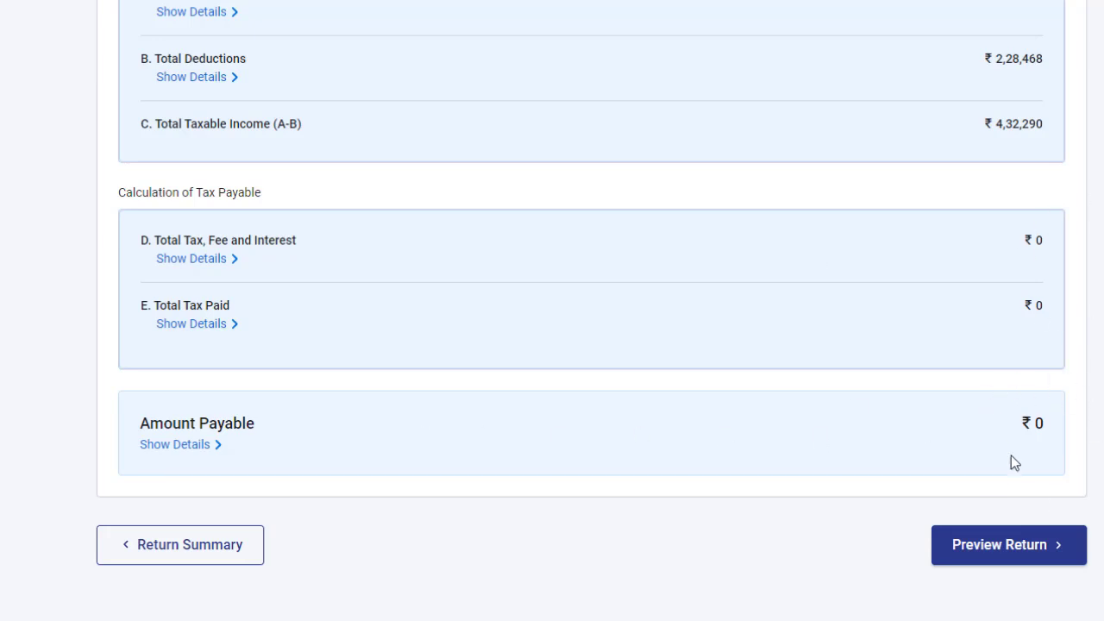
scroll(922, 438, "up", 5)
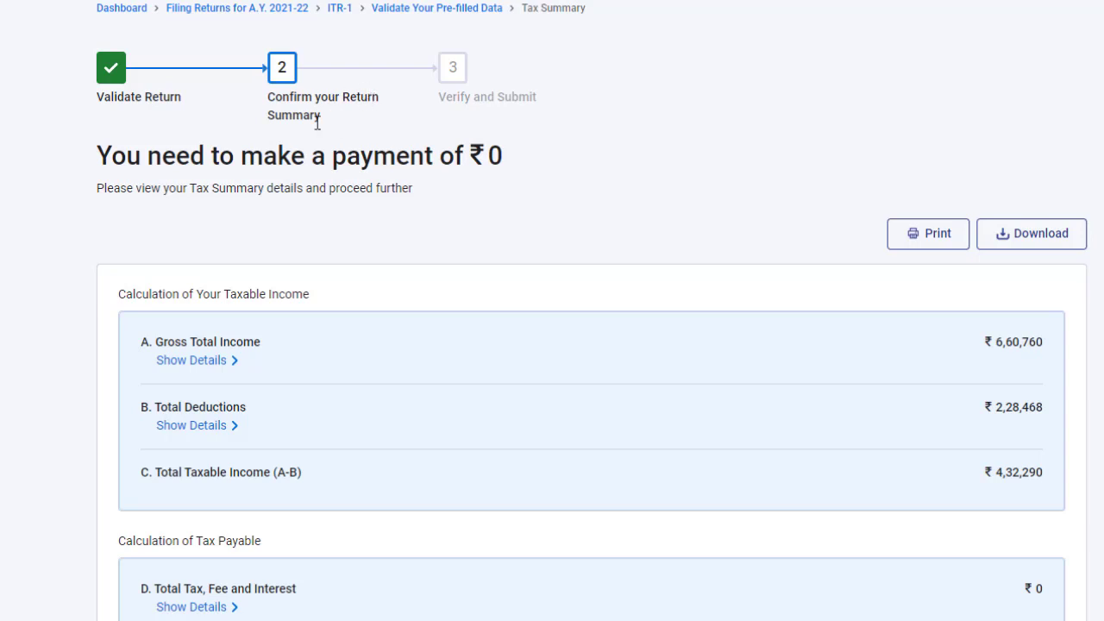
scroll(692, 267, "down", 3)
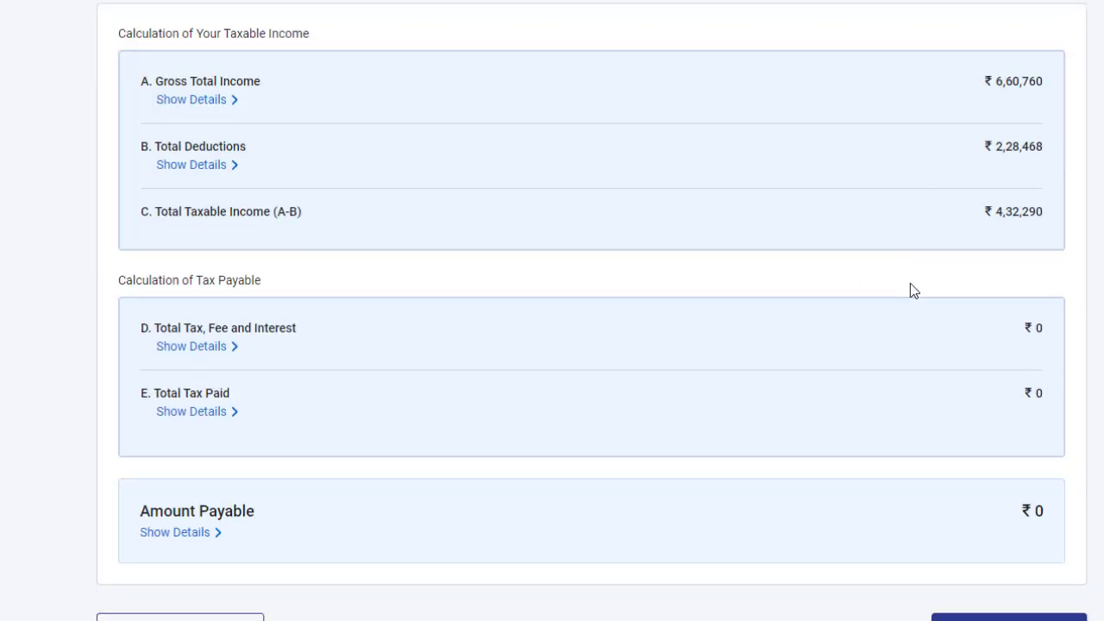
scroll(871, 438, "down", 2)
scroll(869, 439, "up", 3)
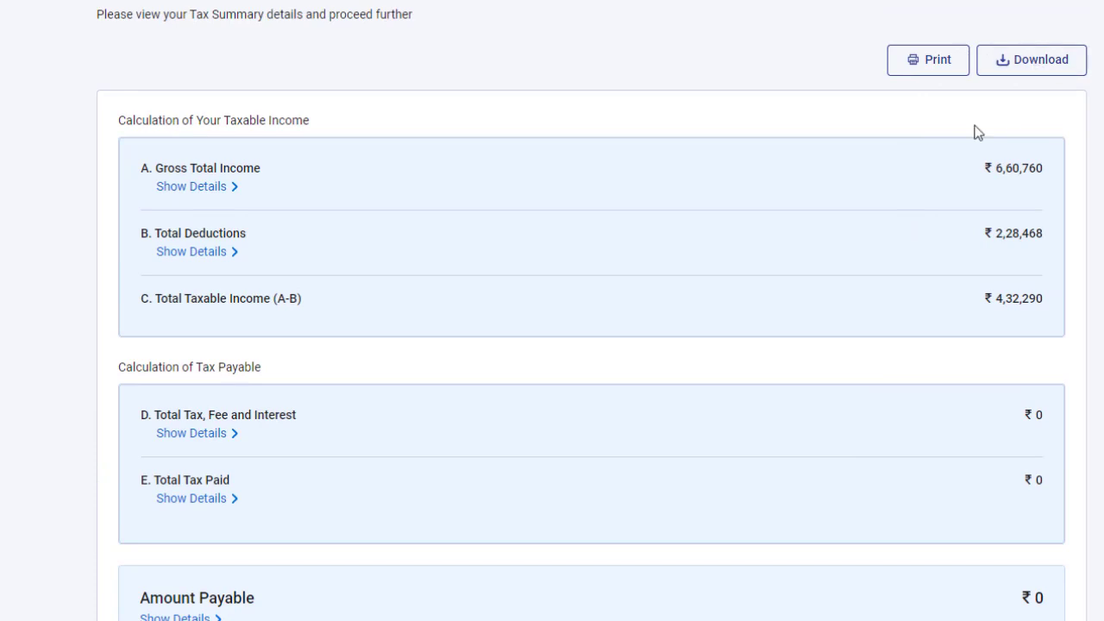
scroll(894, 231, "down", 3)
scroll(893, 231, "down", 1)
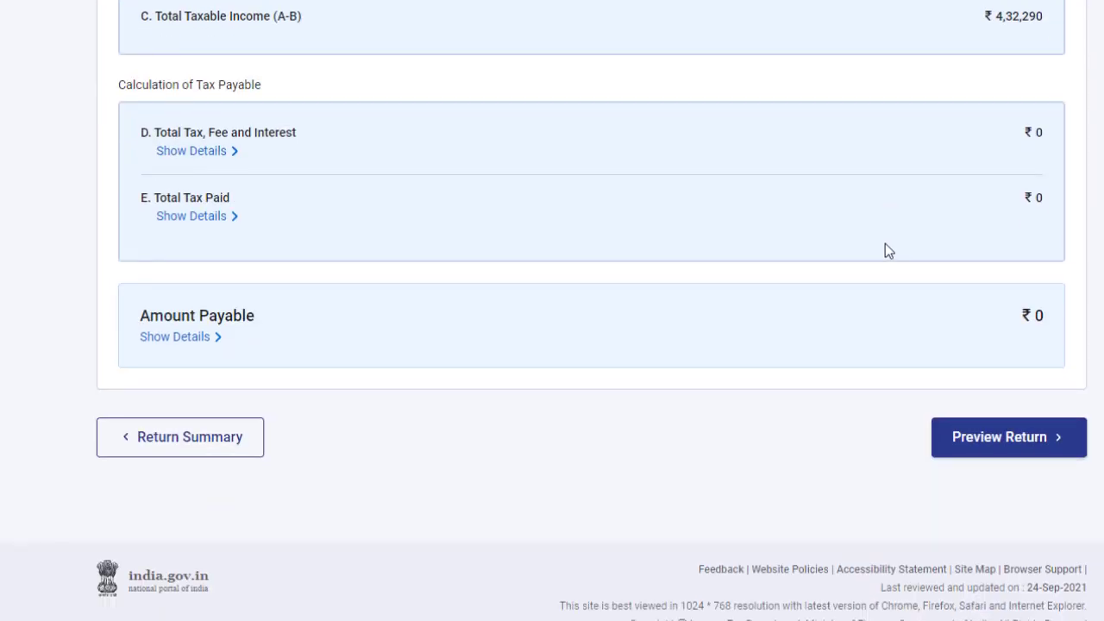
Step: Continue to the return preview stage, accept the declaration in the capacity of Self and proceed to the preview without TRP details
left_click(1018, 449)
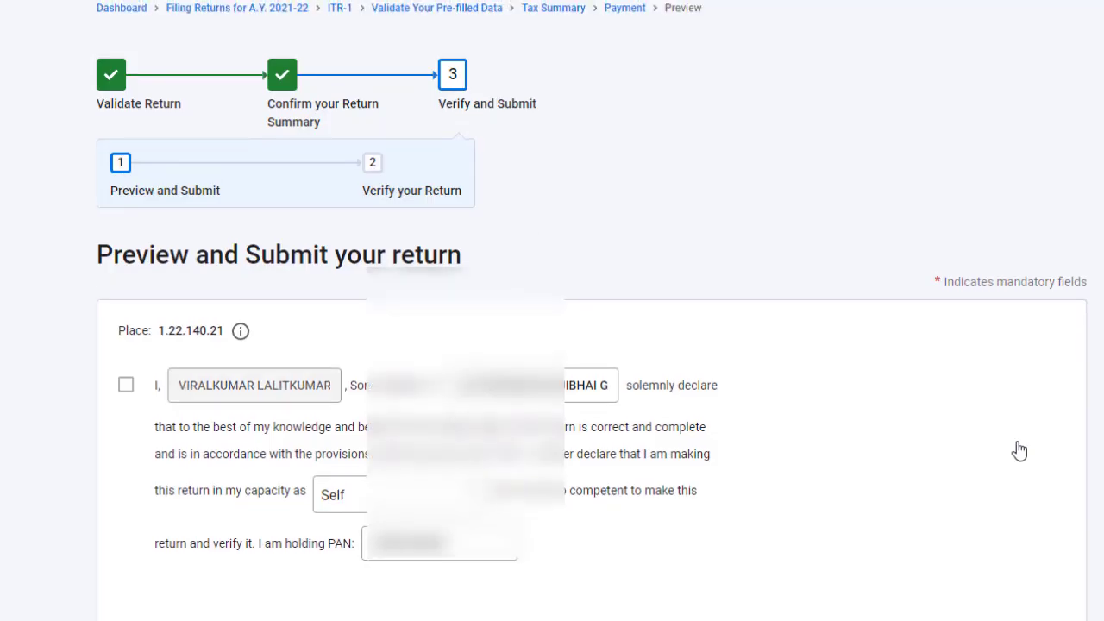
scroll(1019, 450, "down", 3)
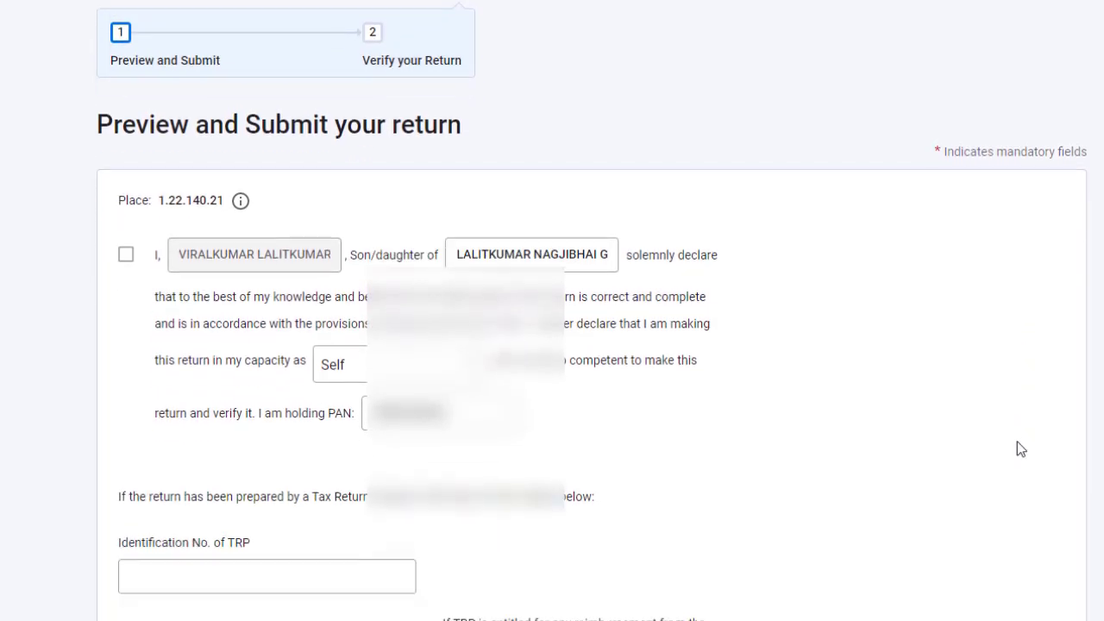
left_click(125, 257)
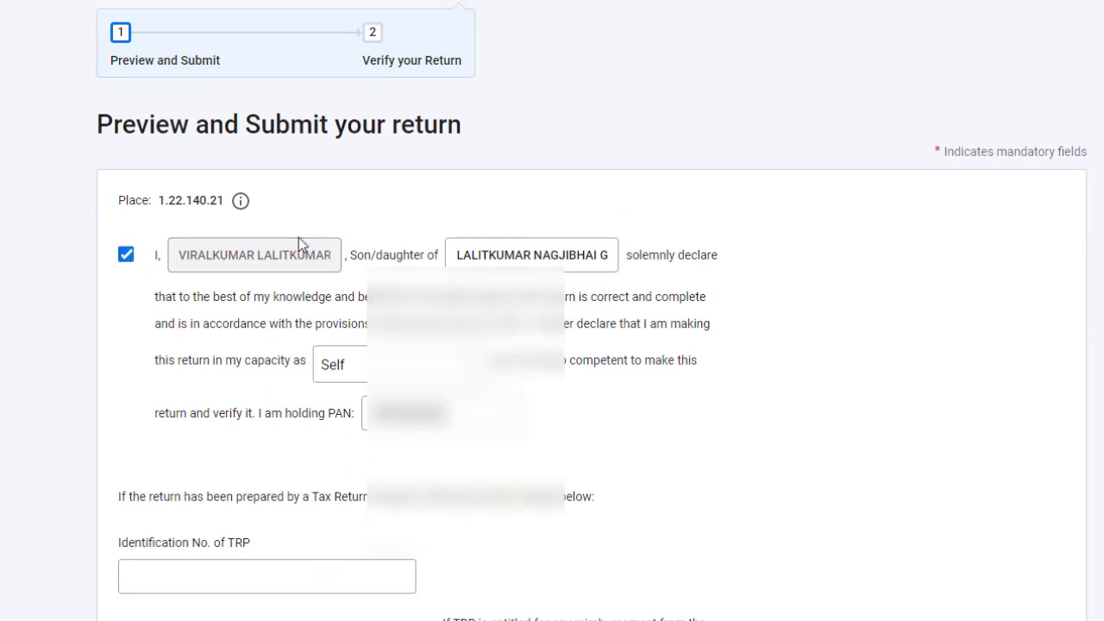
left_click(547, 258)
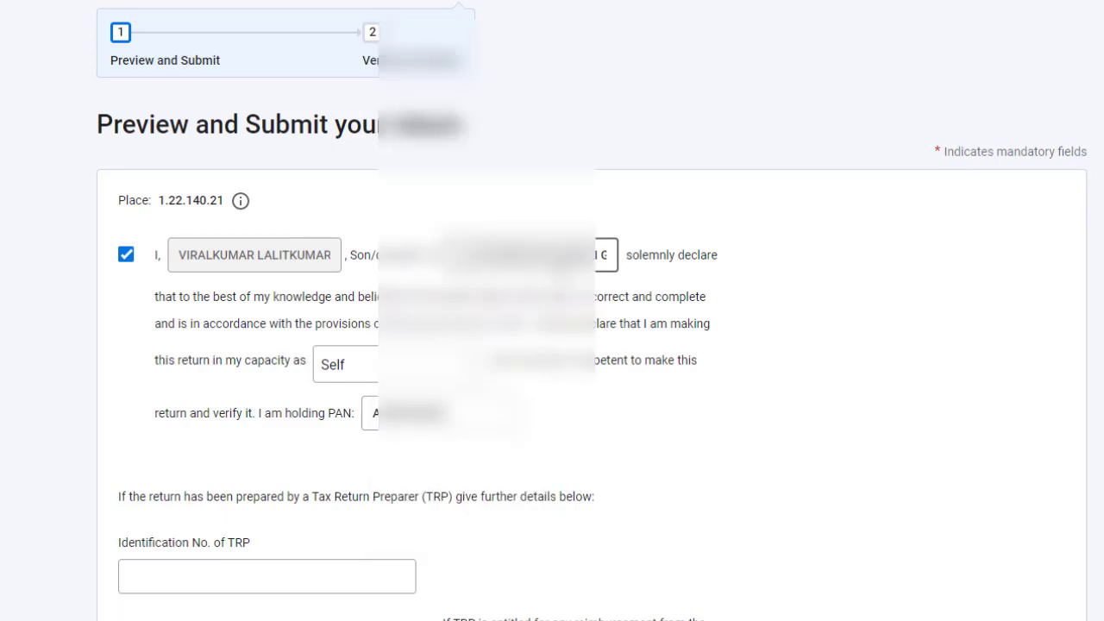
scroll(651, 209, "down", 2)
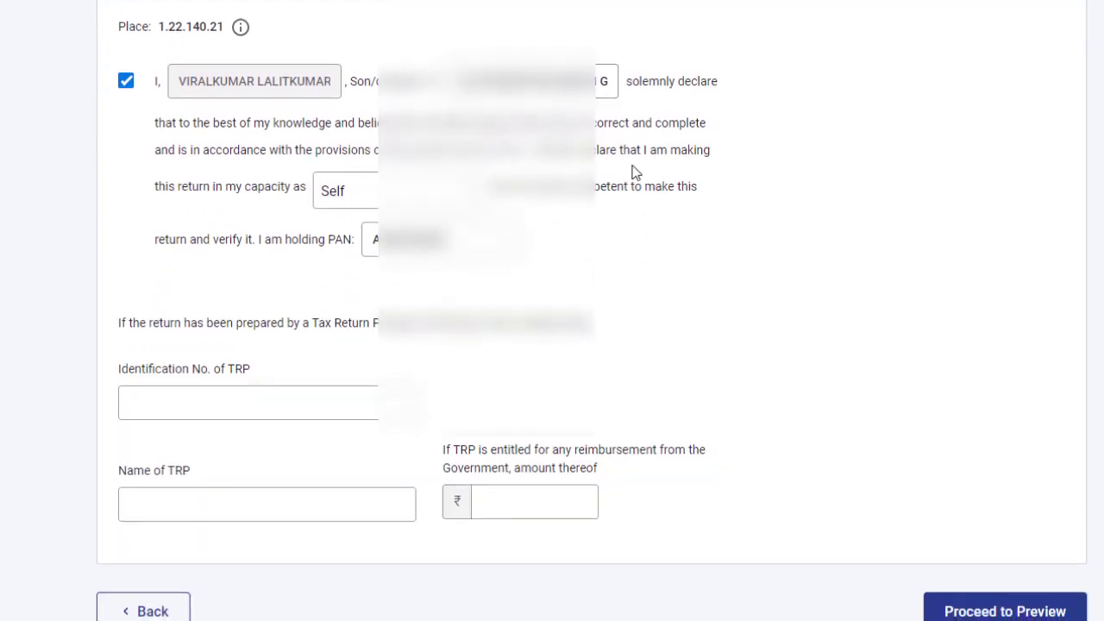
scroll(633, 173, "down", 1)
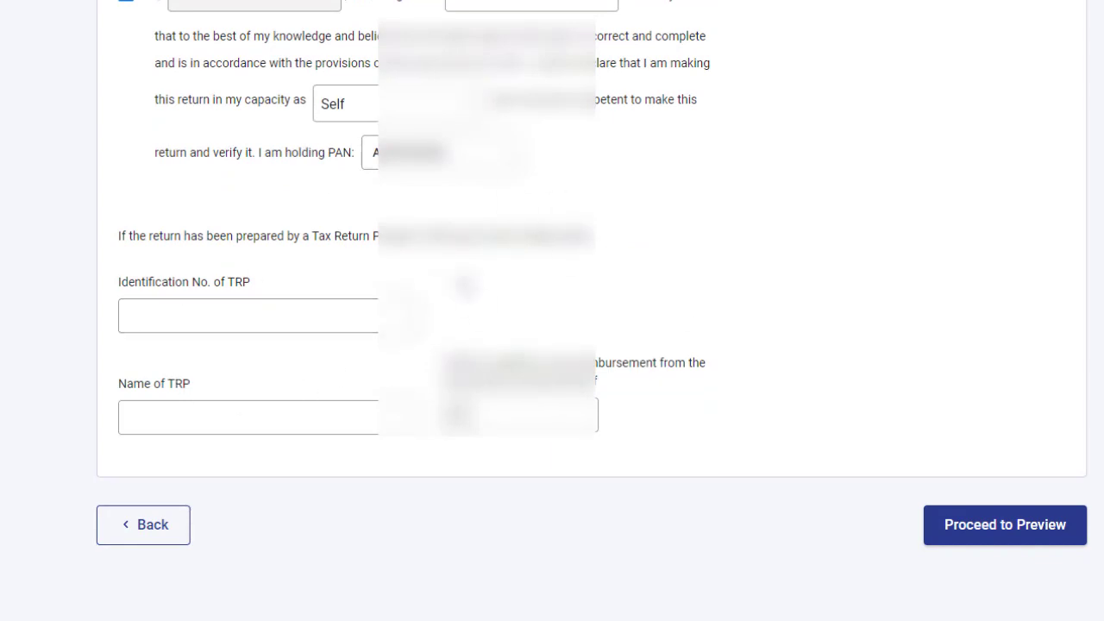
left_click(1009, 534)
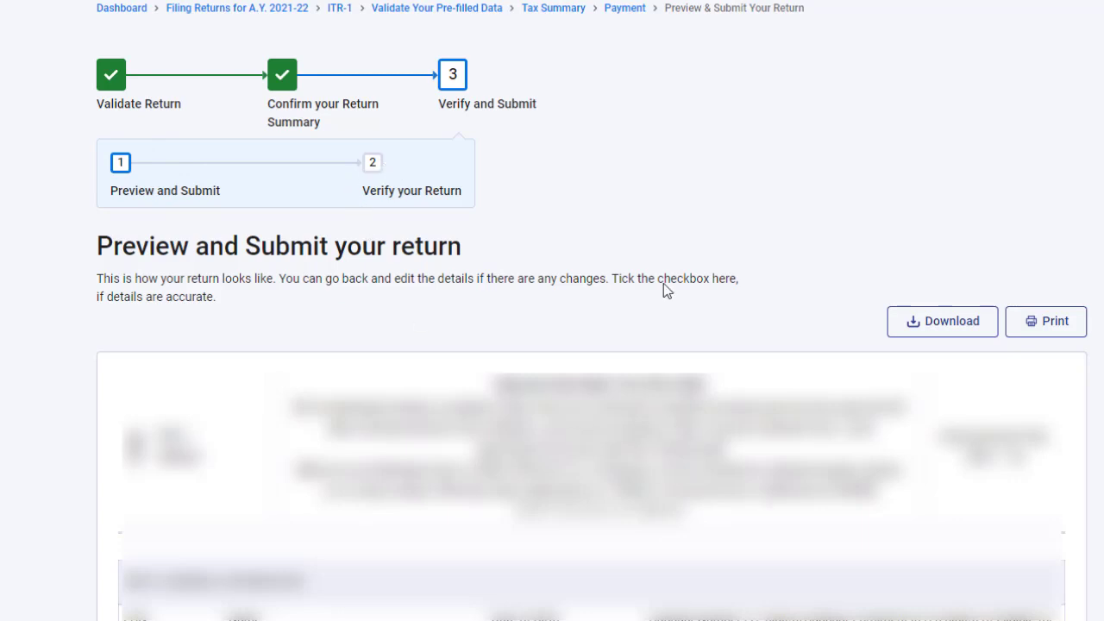
Step: Review the ITR-1 return preview for assessment year 2021-22, from the form header through the general information details
scroll(664, 289, "down", 2)
scroll(696, 180, "up", 1)
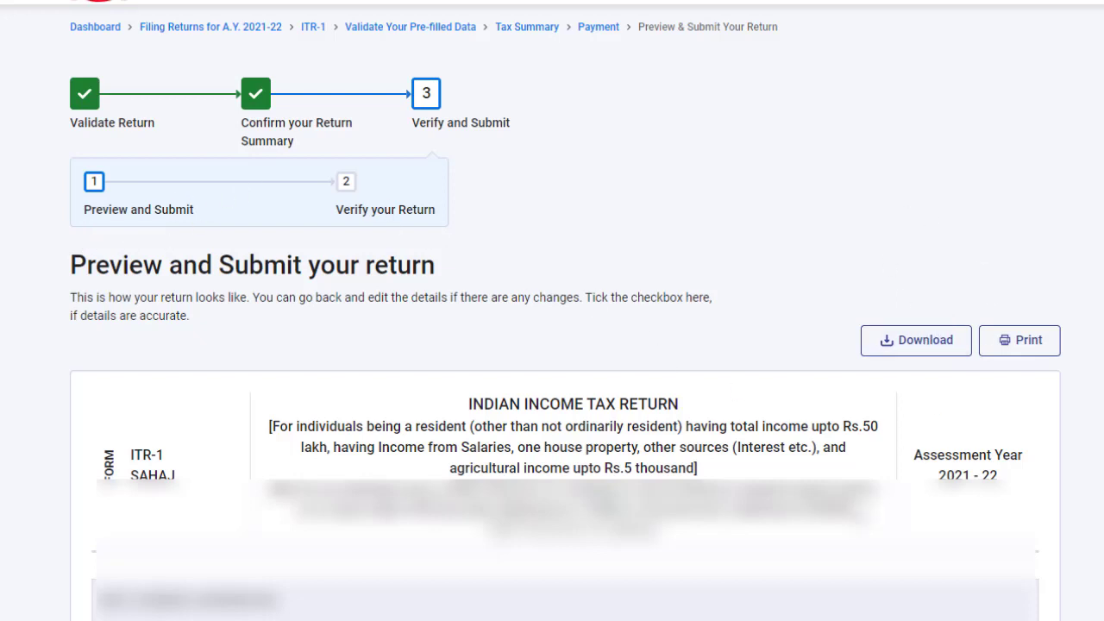
scroll(657, 412, "down", 1)
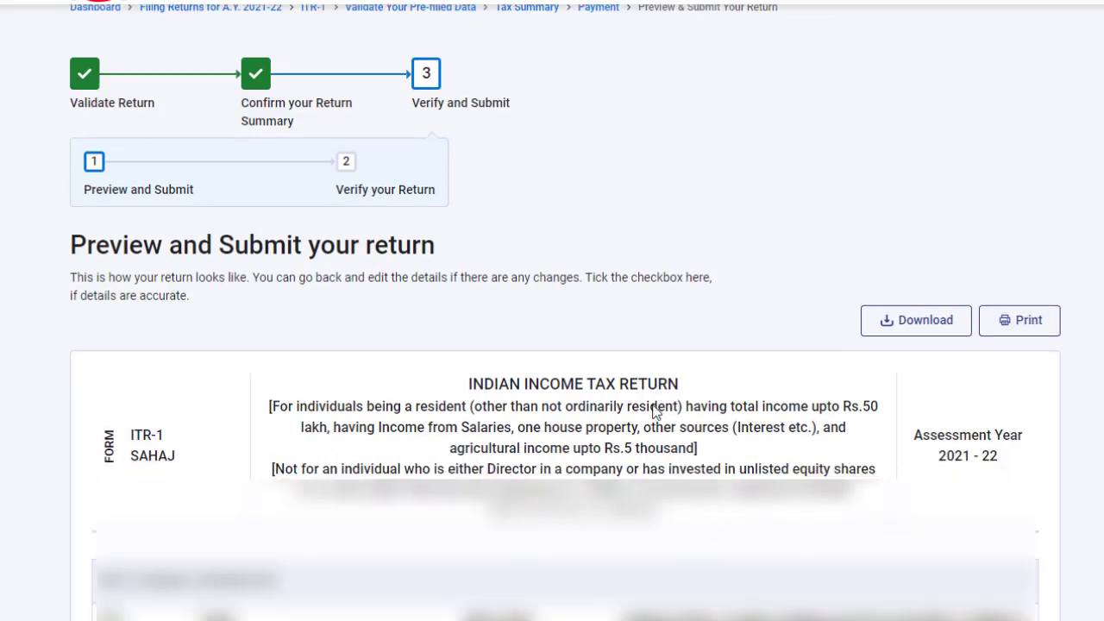
scroll(657, 412, "down", 2)
scroll(794, 364, "down", 1)
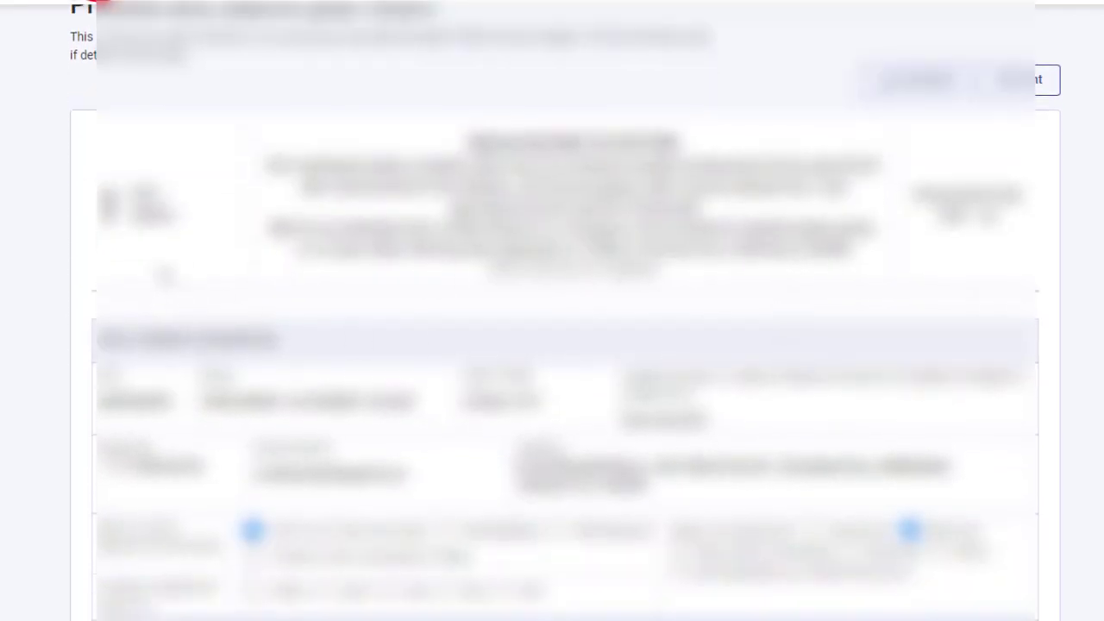
scroll(552, 345, "down", 2)
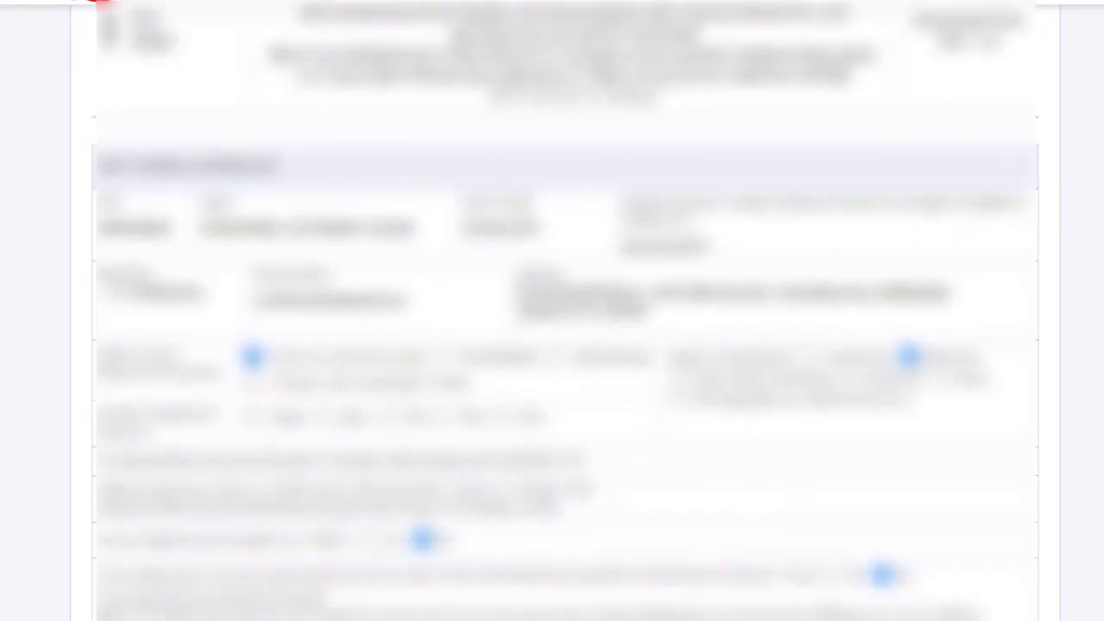
scroll(552, 345, "down", 1)
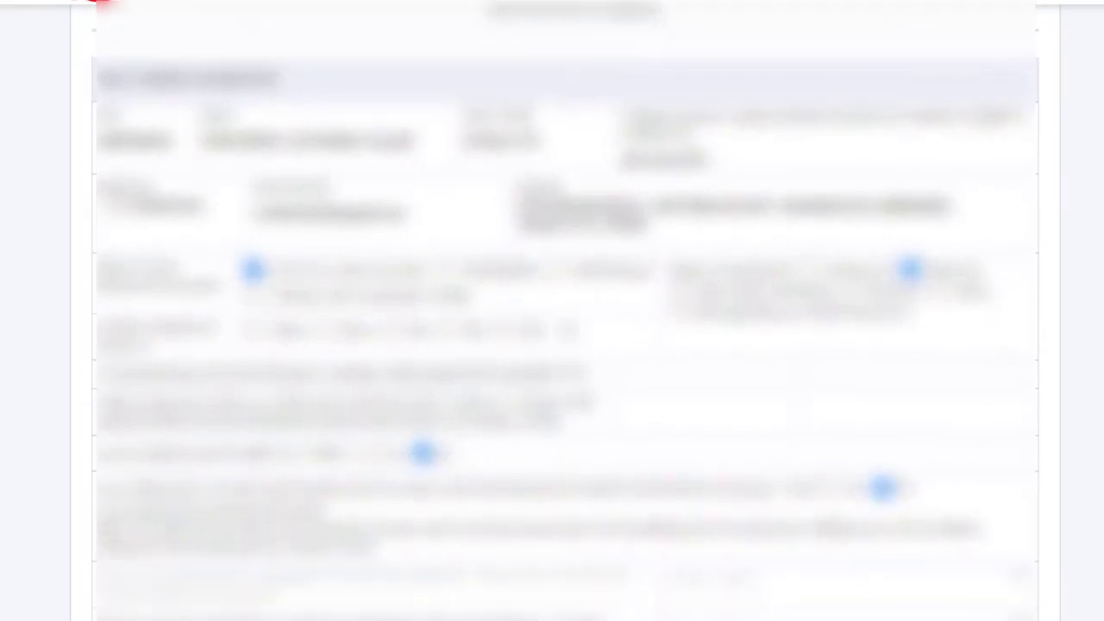
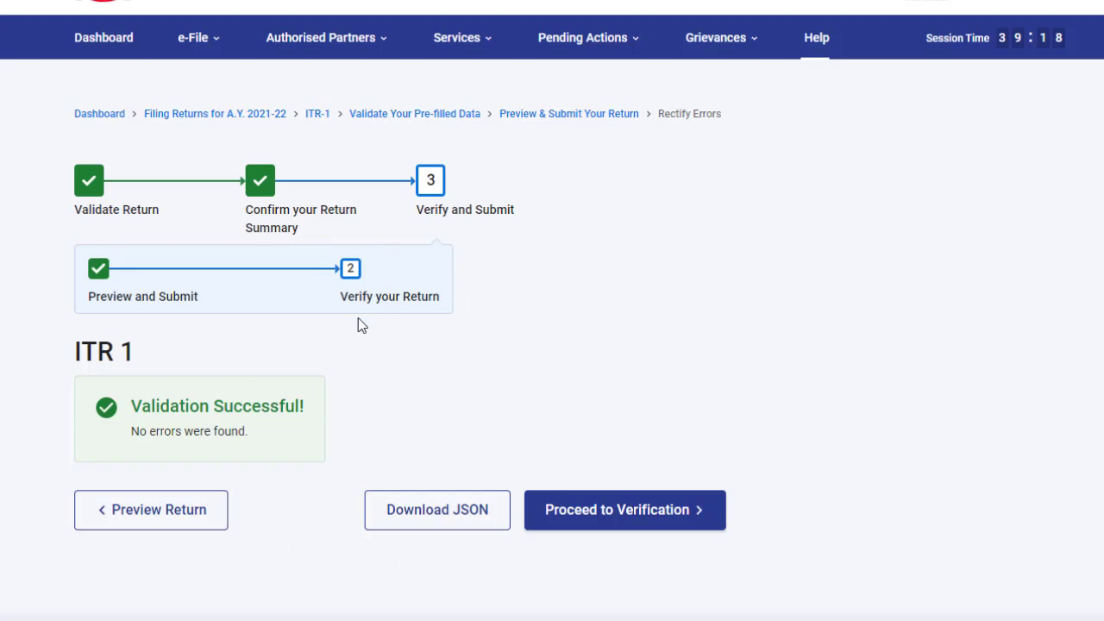
Step: Proceed to verification of the validated return and choose e-Verify Now as the verification method
left_click(610, 517)
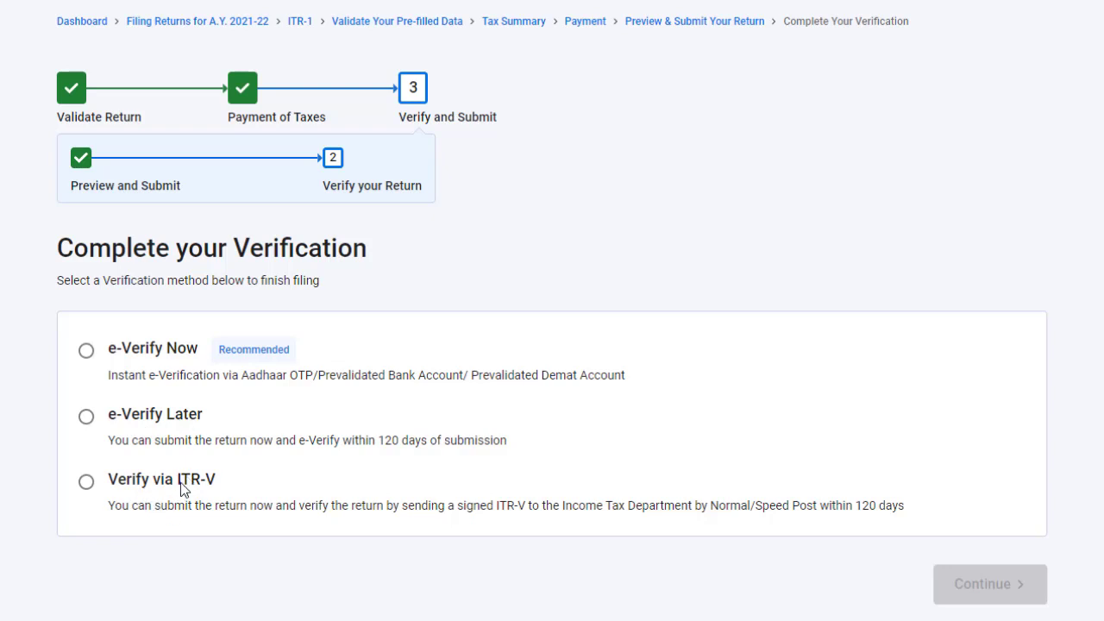
left_click(87, 352)
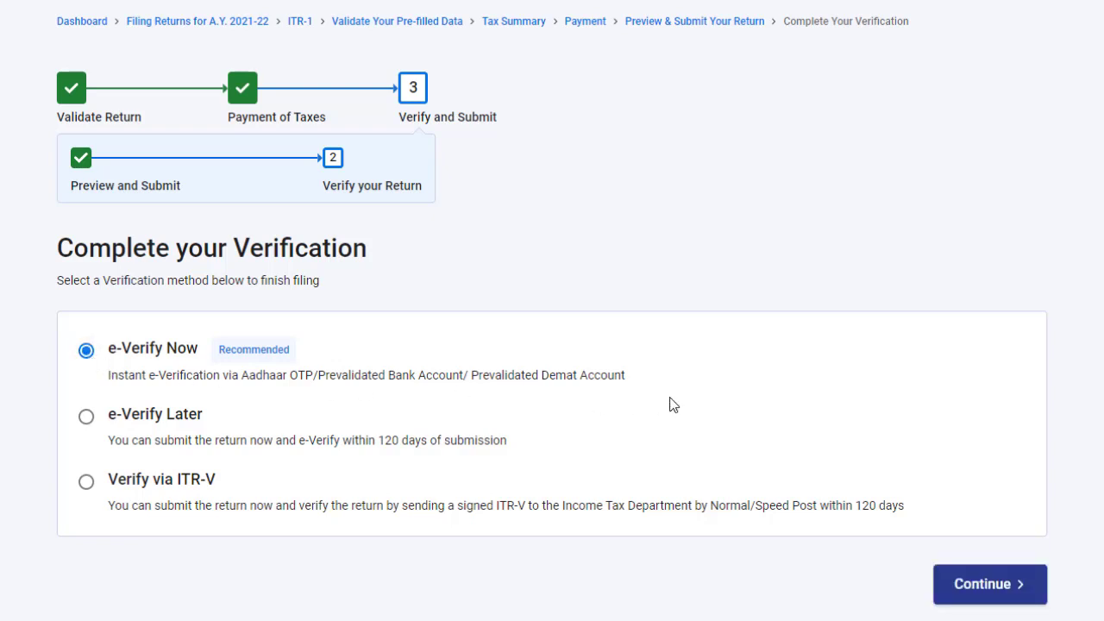
left_click(990, 585)
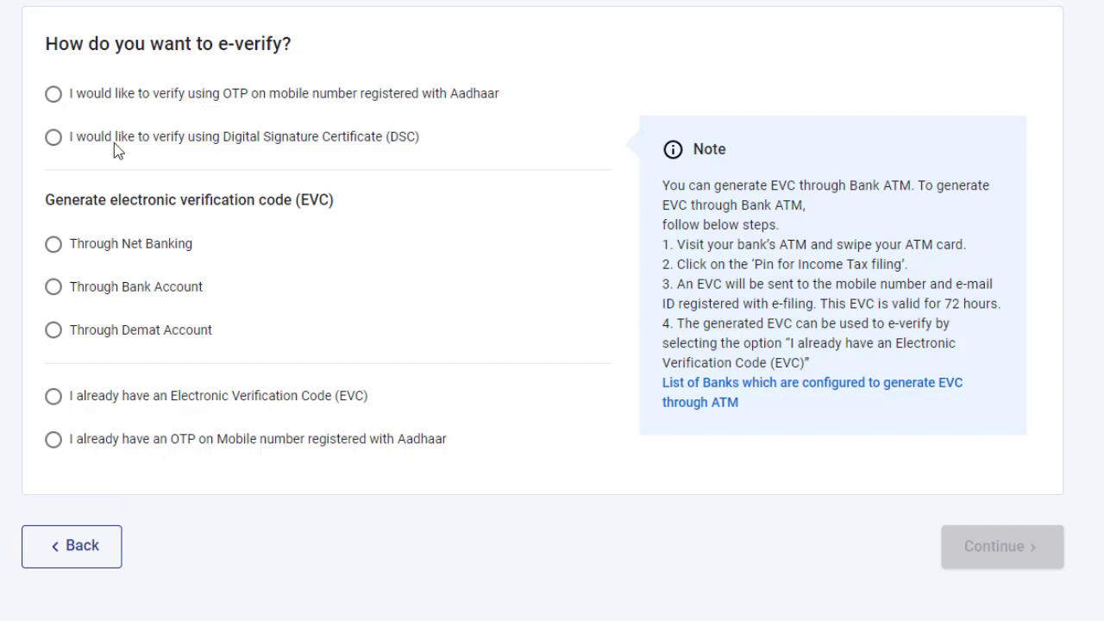
Step: Choose e-verification by OTP on the Aadhaar-registered mobile number, agree to validate the Aadhaar details and generate the Aadhaar OTP
left_click(80, 98)
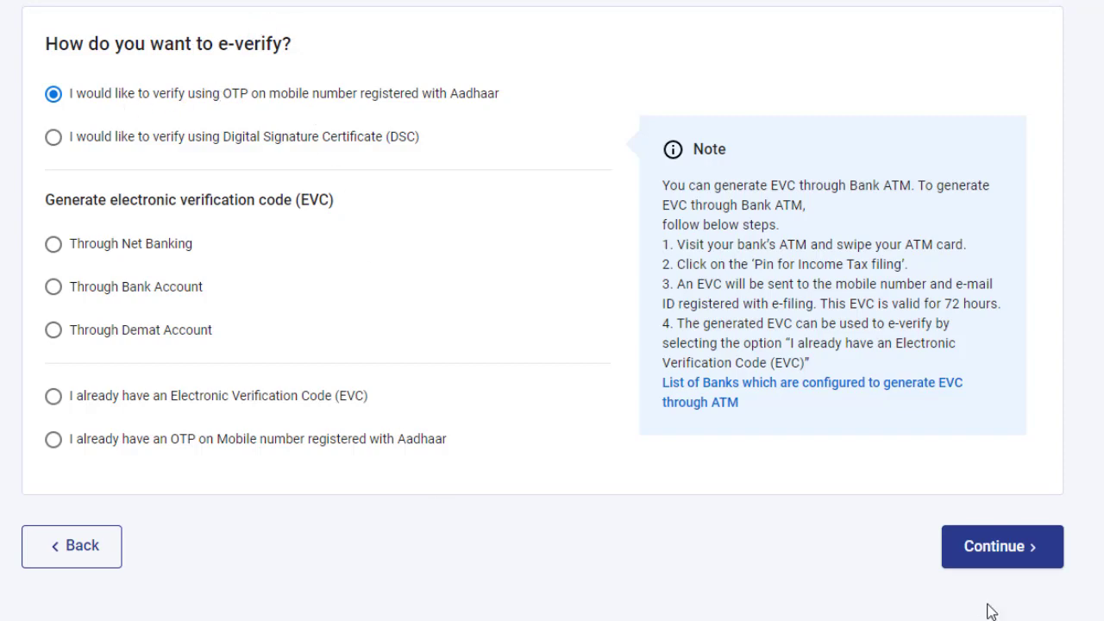
left_click(996, 552)
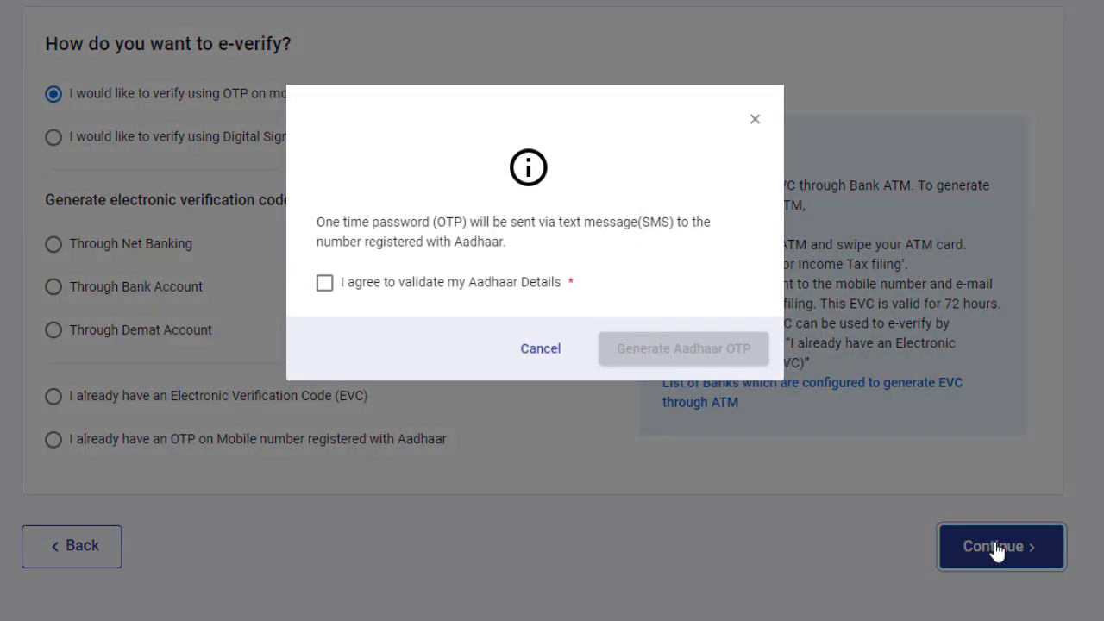
left_click(323, 287)
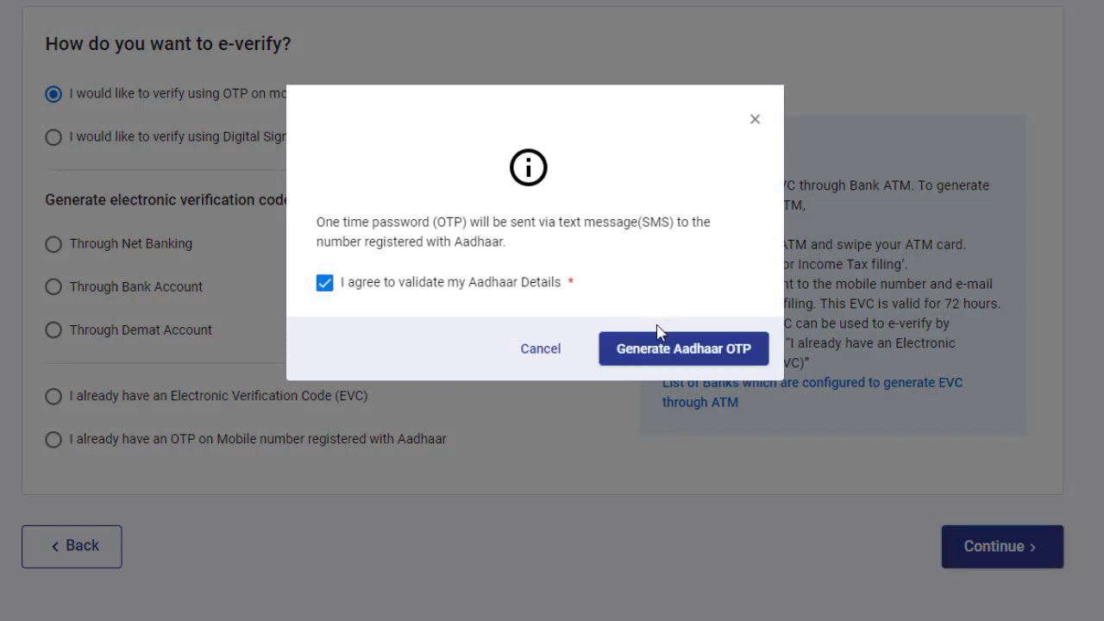
left_click(658, 356)
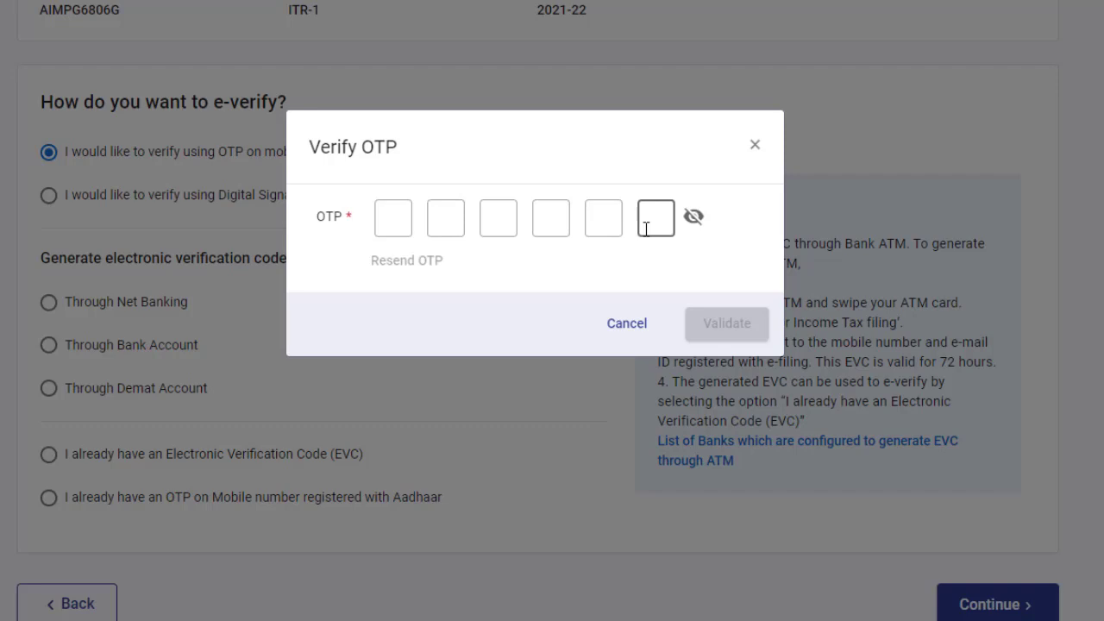
Step: Enter and validate the Aadhaar OTP, and confirm the submission of the return
left_click(393, 219)
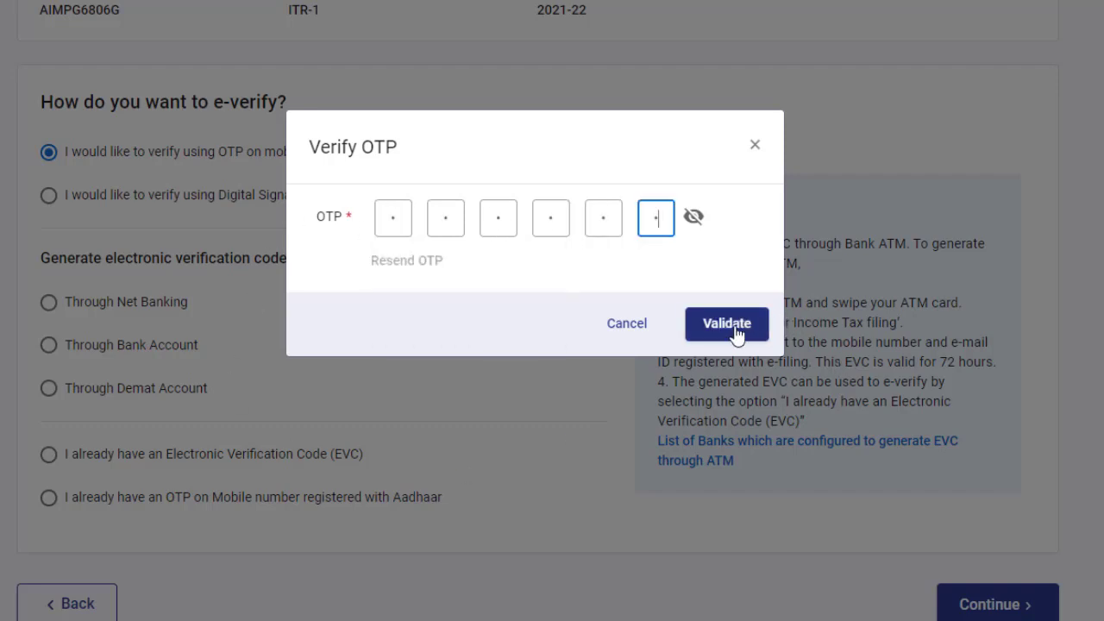
left_click(736, 331)
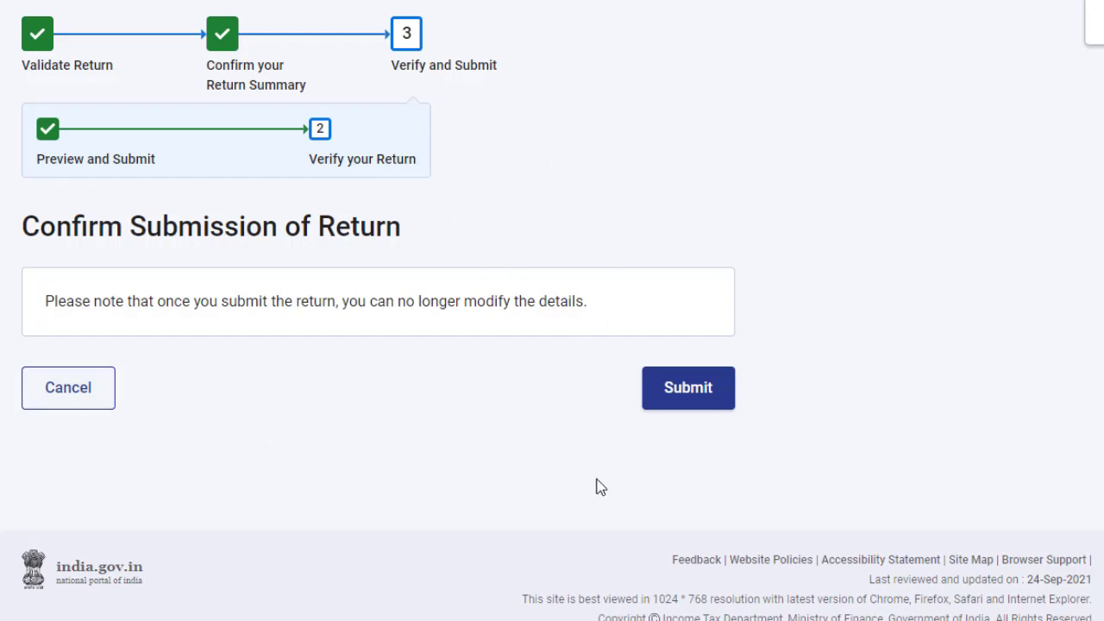
left_click(688, 395)
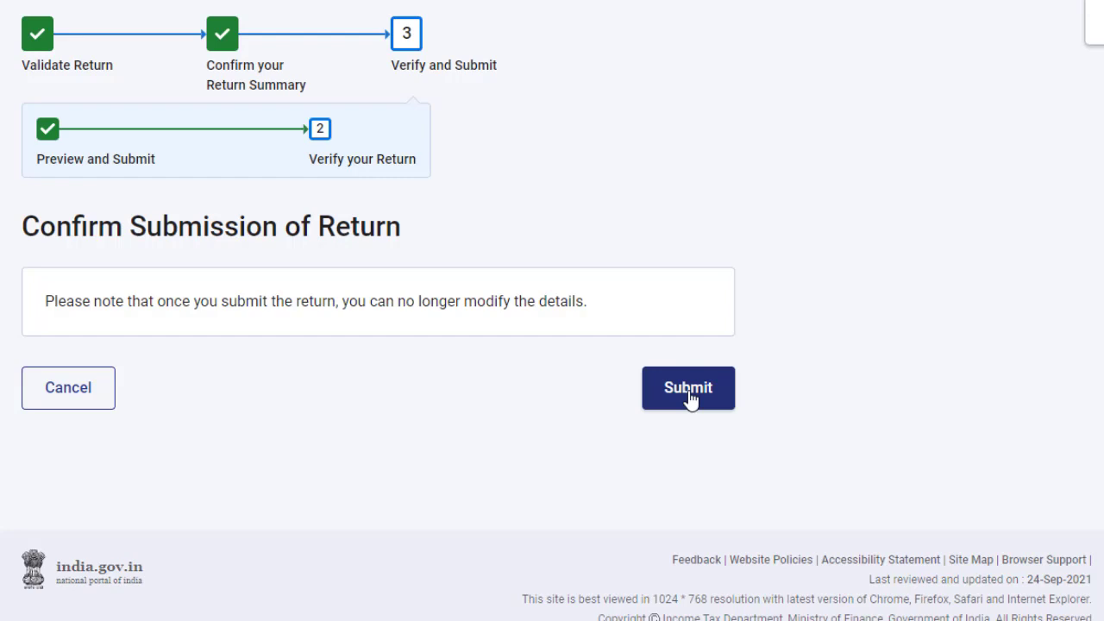
left_click(688, 390)
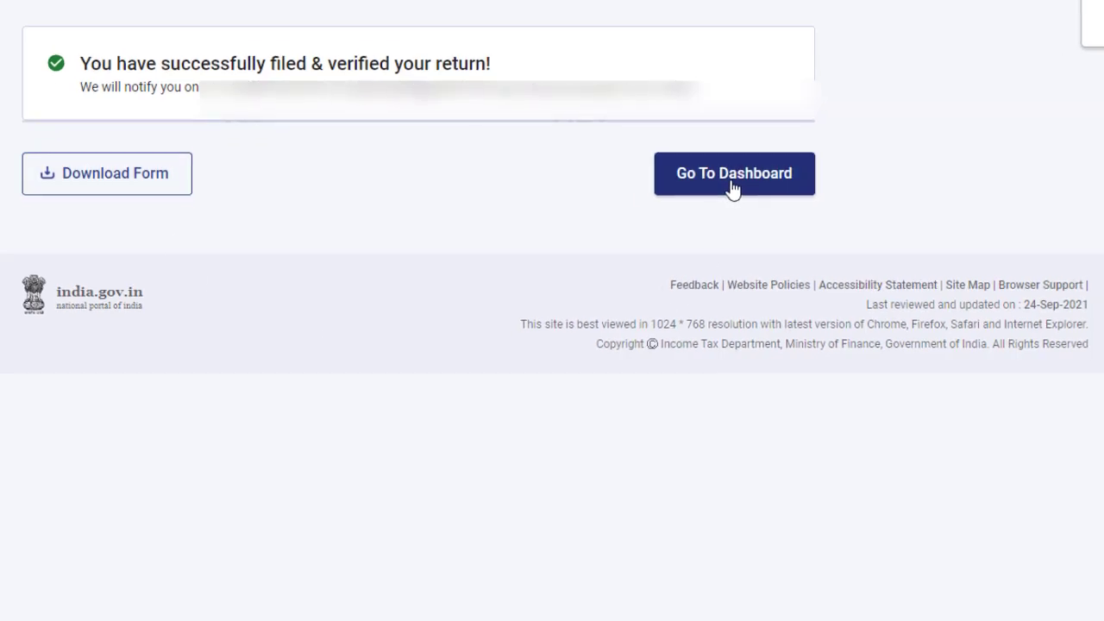
Step: Go to the dashboard and check the filing and processing status of the assessment year 2021-22 return
left_click(731, 181)
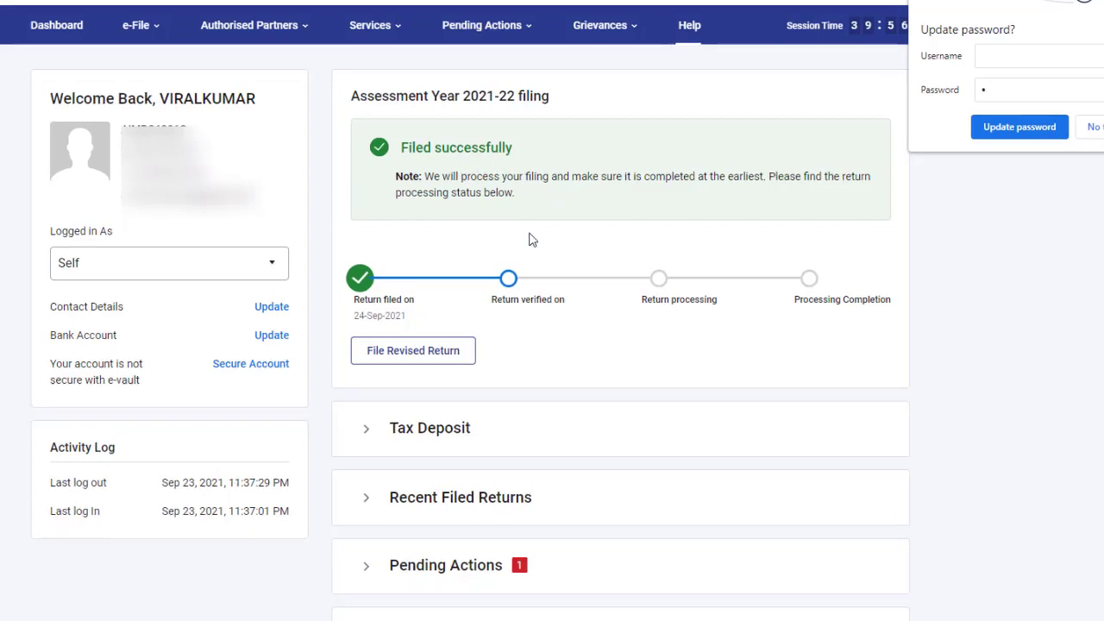
scroll(561, 222, "down", 1)
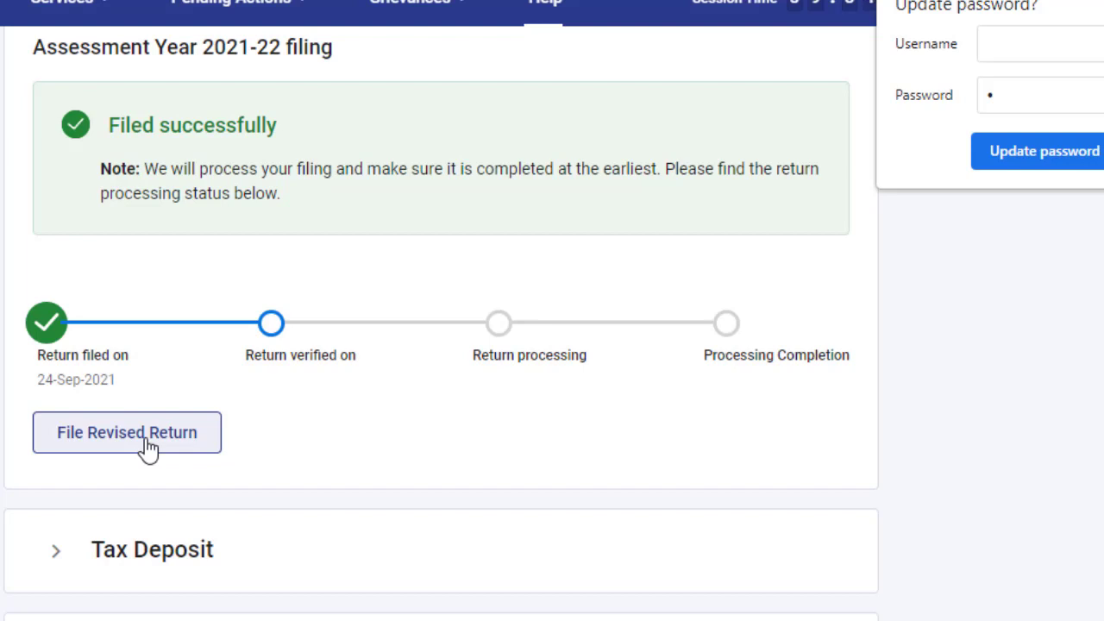
scroll(147, 444, "up", 1)
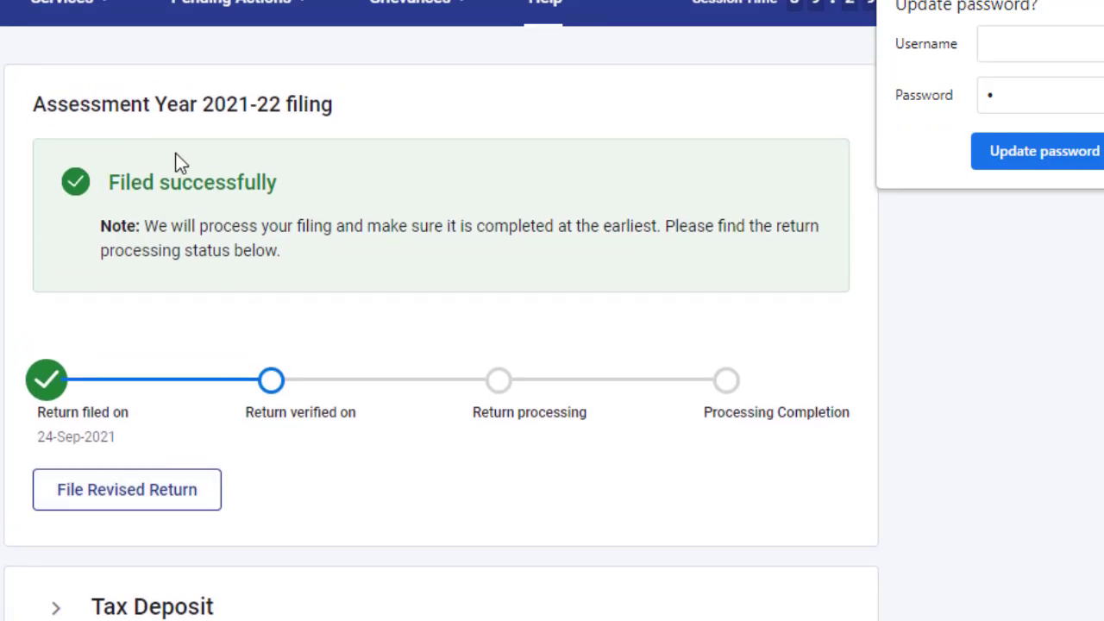